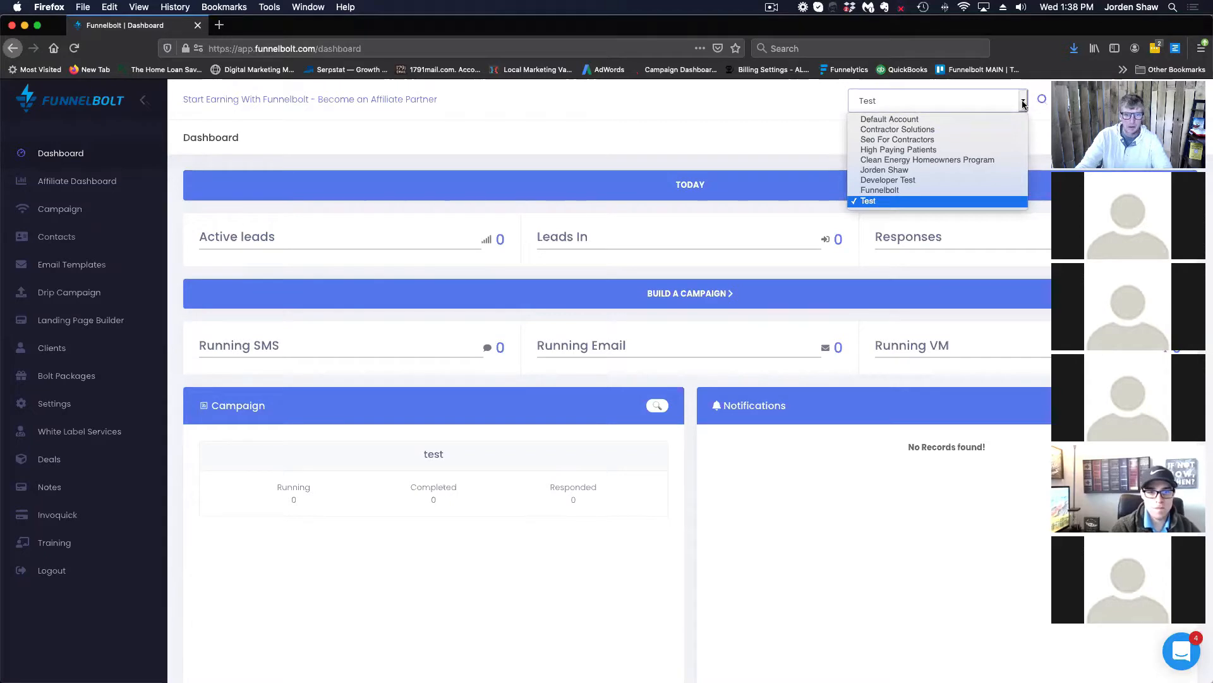
Open the system settings of the Test account and review its email and Twilio sections.
left_click(767, 101)
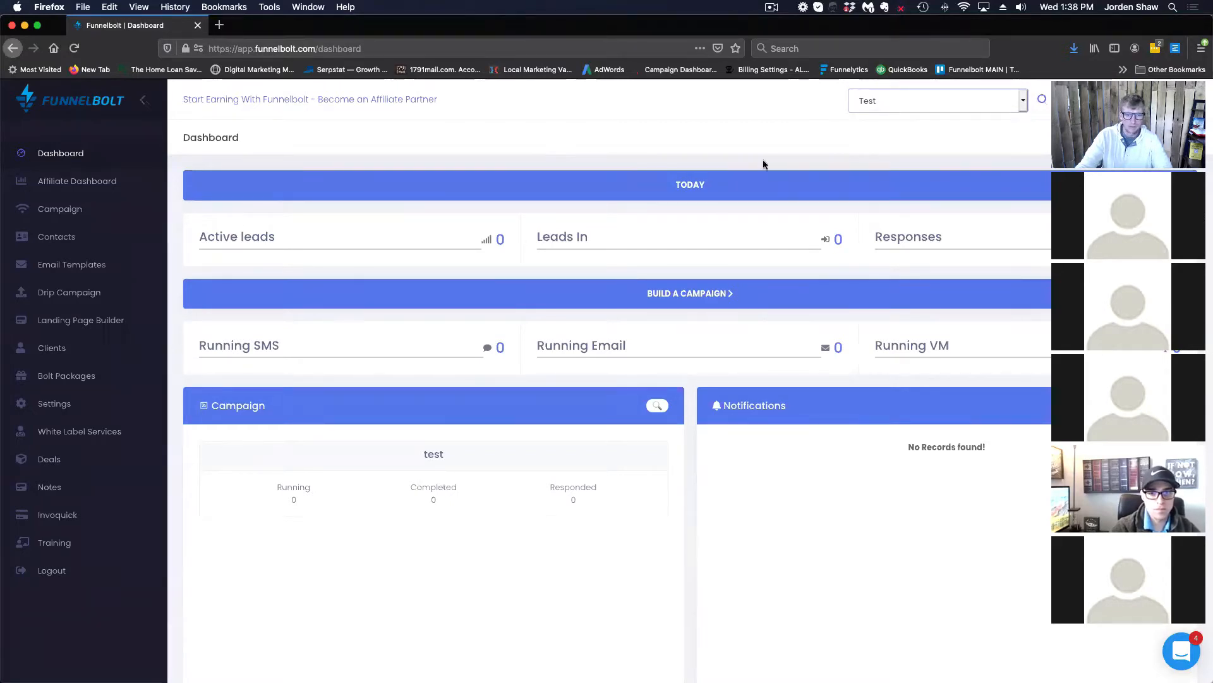
left_click(897, 101)
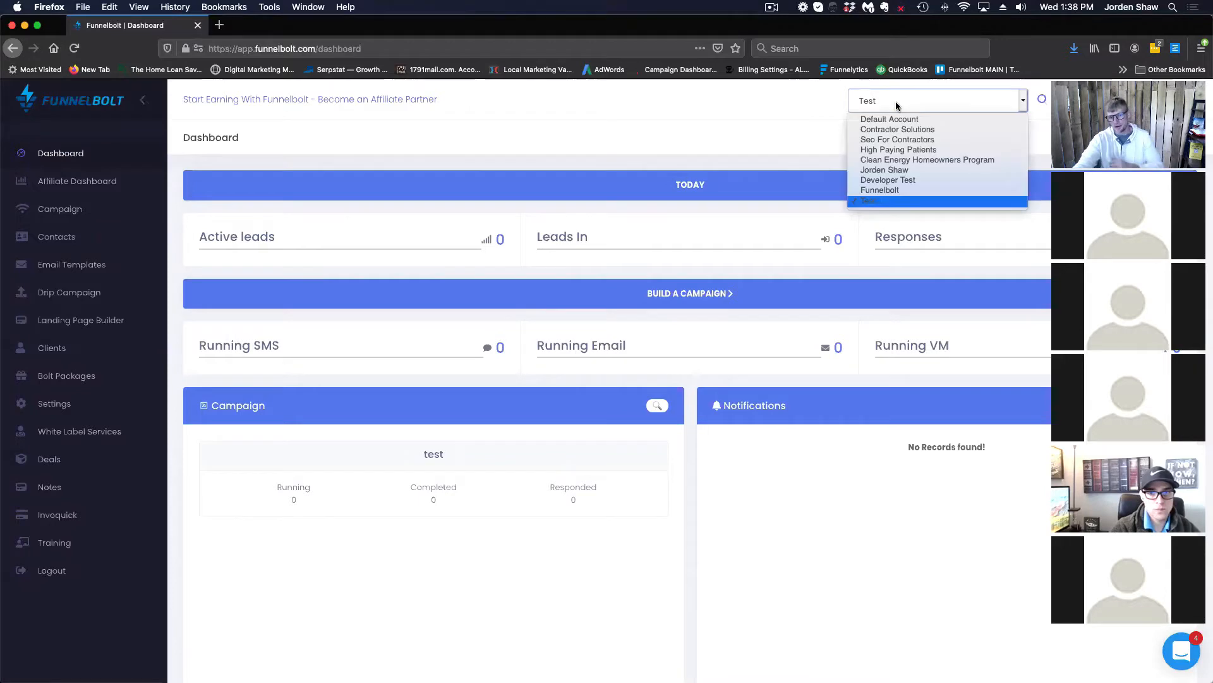
left_click(886, 201)
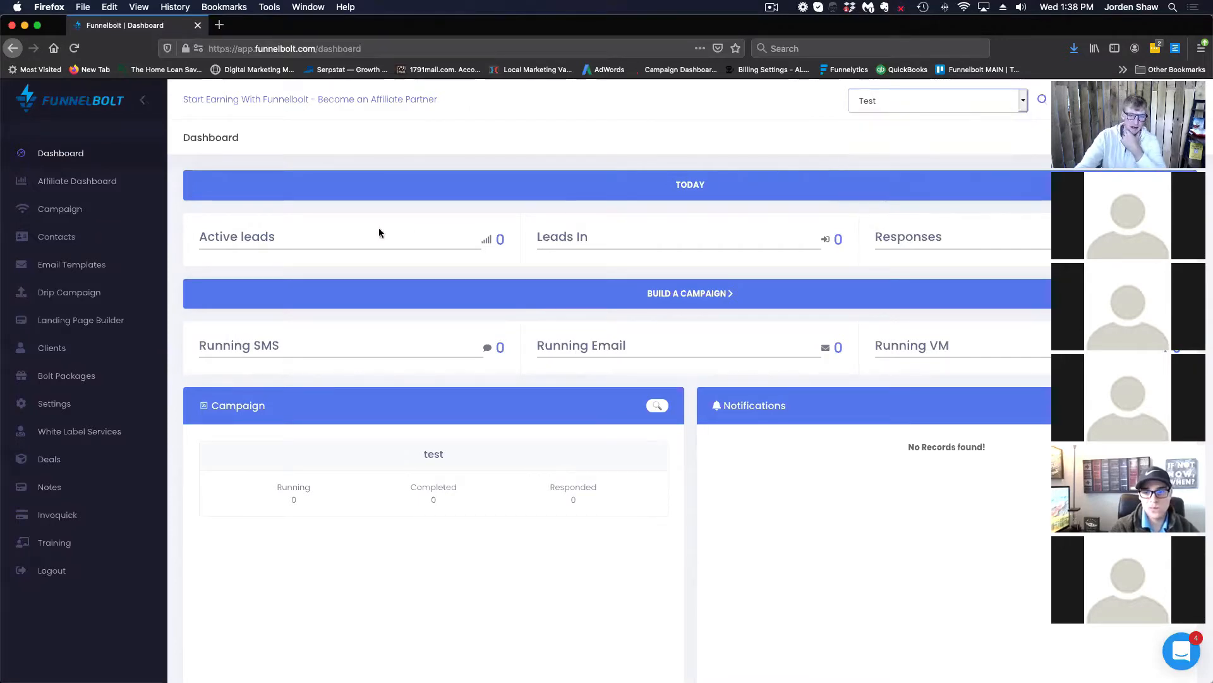
left_click(60, 405)
scroll(283, 446, "down", 3)
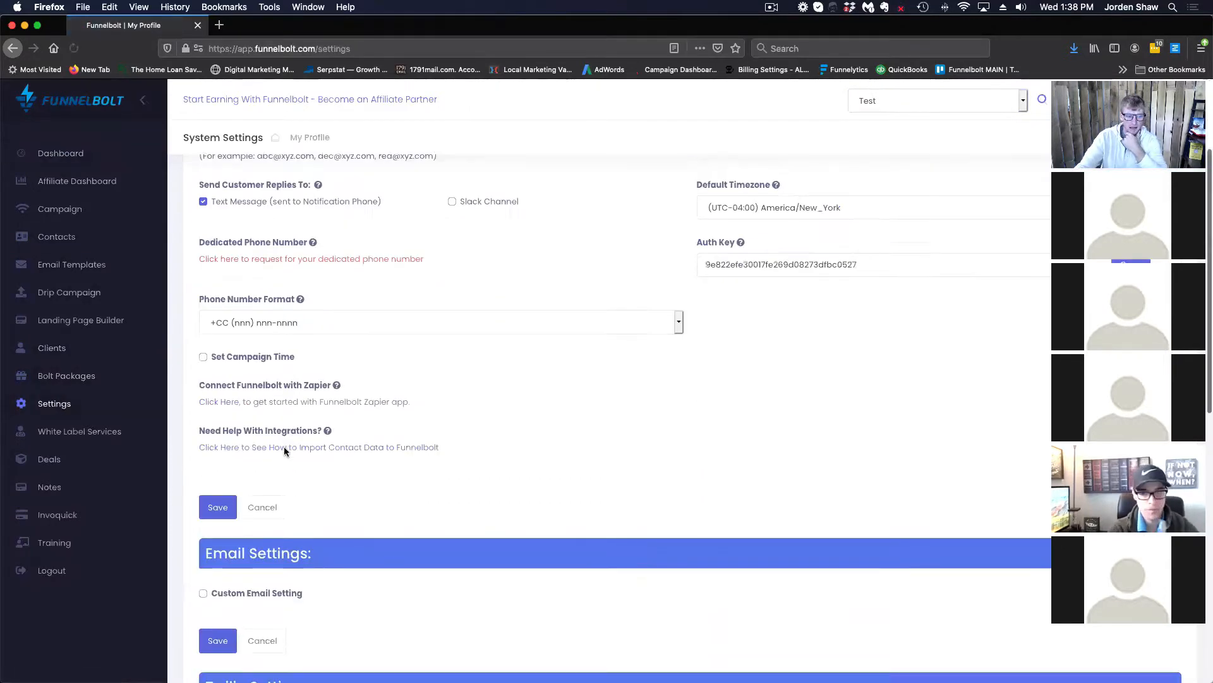
scroll(284, 449, "down", 5)
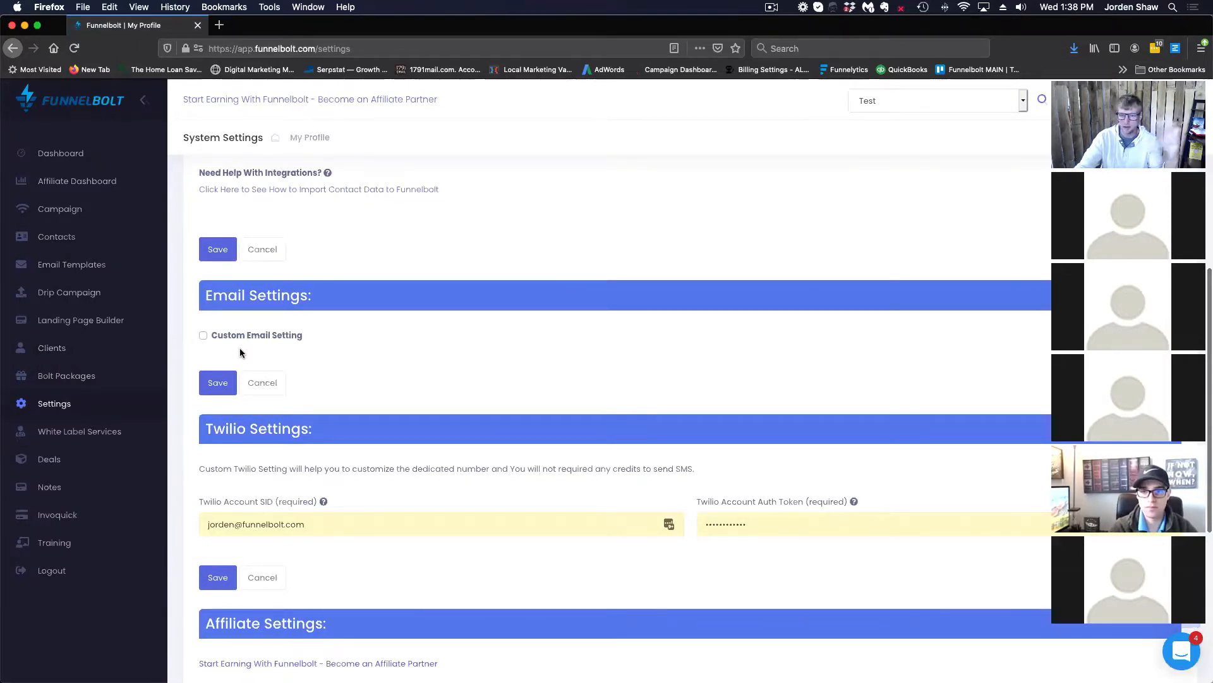
Switch to the Contractor Solutions account and review its custom email settings.
left_click(887, 101)
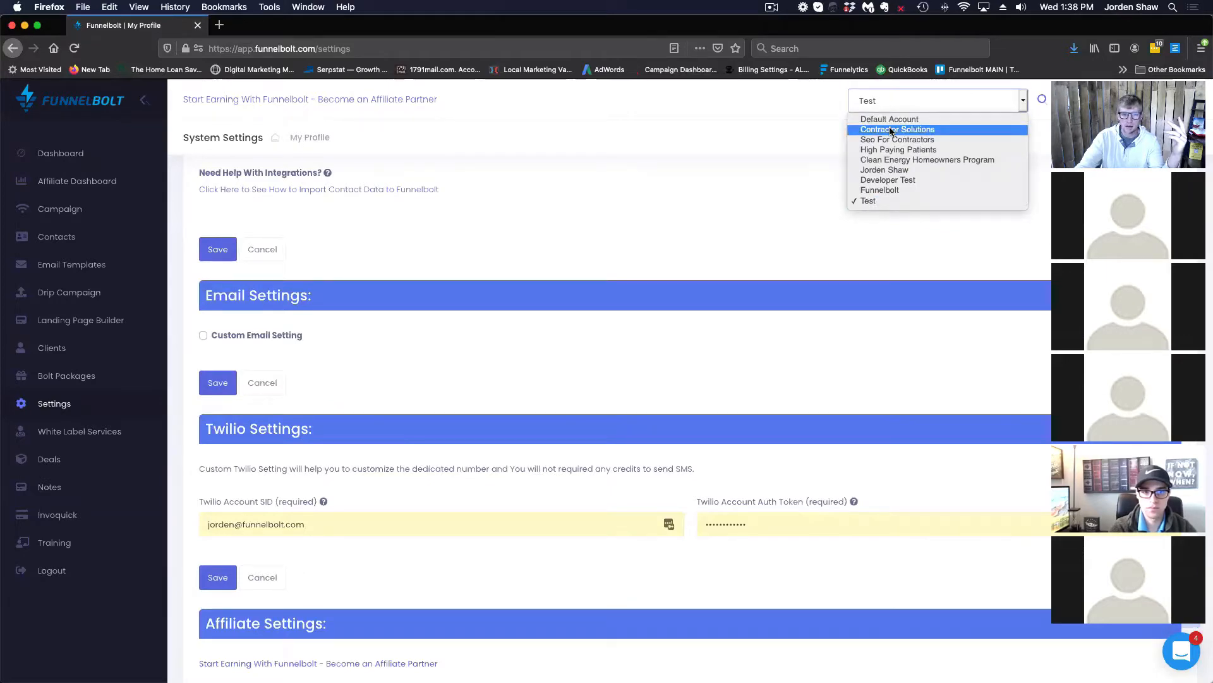
left_click(891, 130)
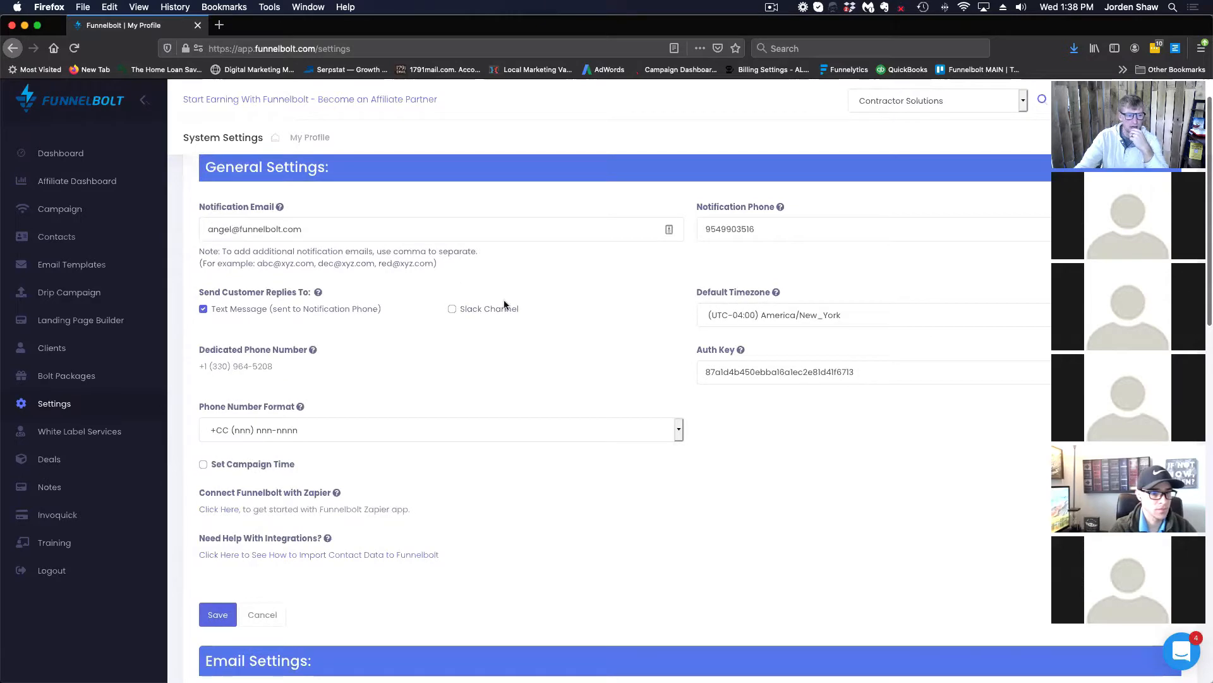
scroll(515, 303, "down", 5)
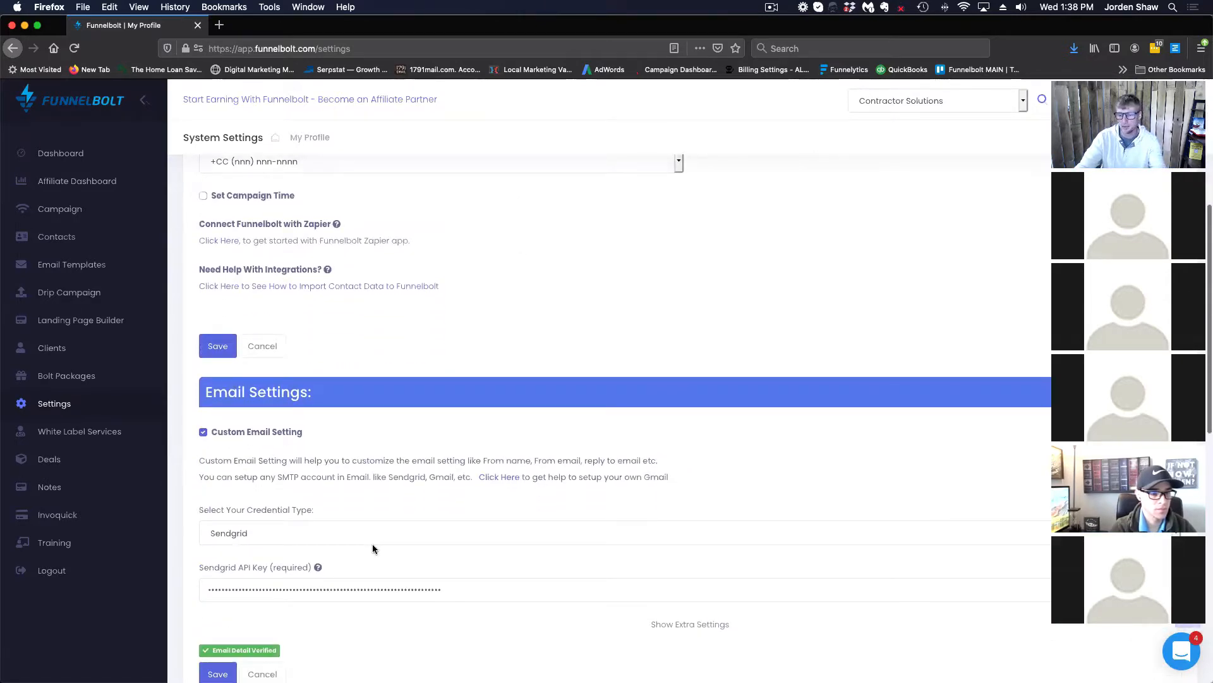
Switch to the Default Account and review its custom email settings.
left_click(927, 101)
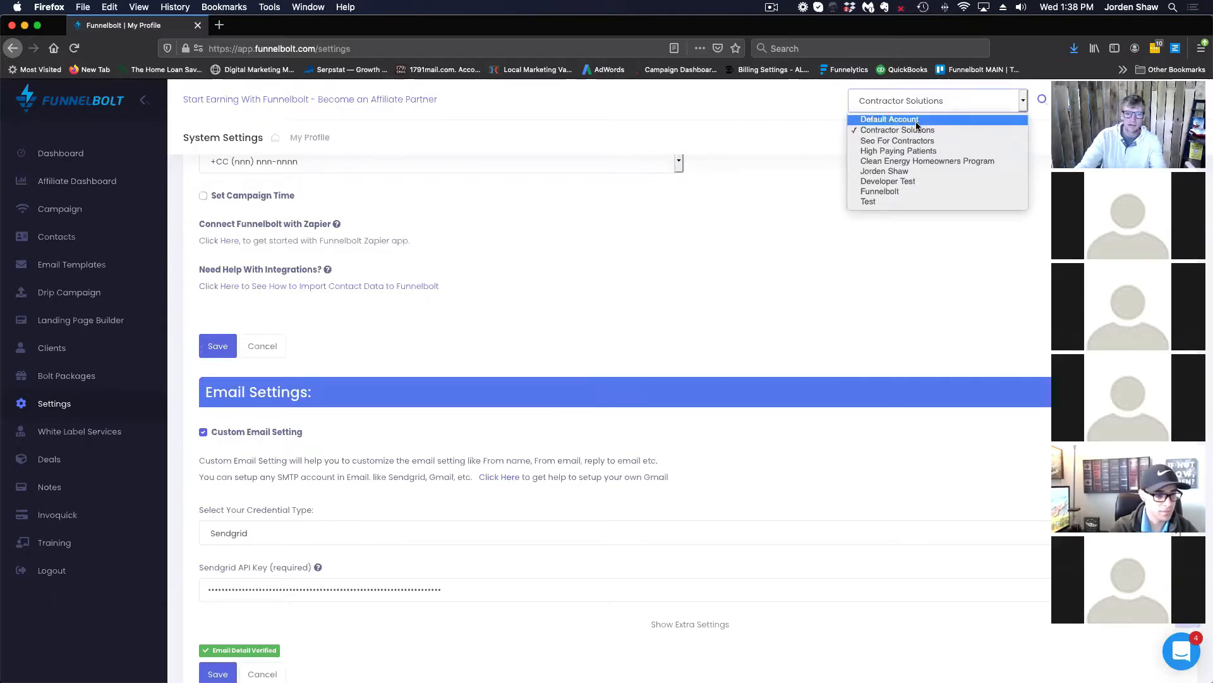
left_click(915, 121)
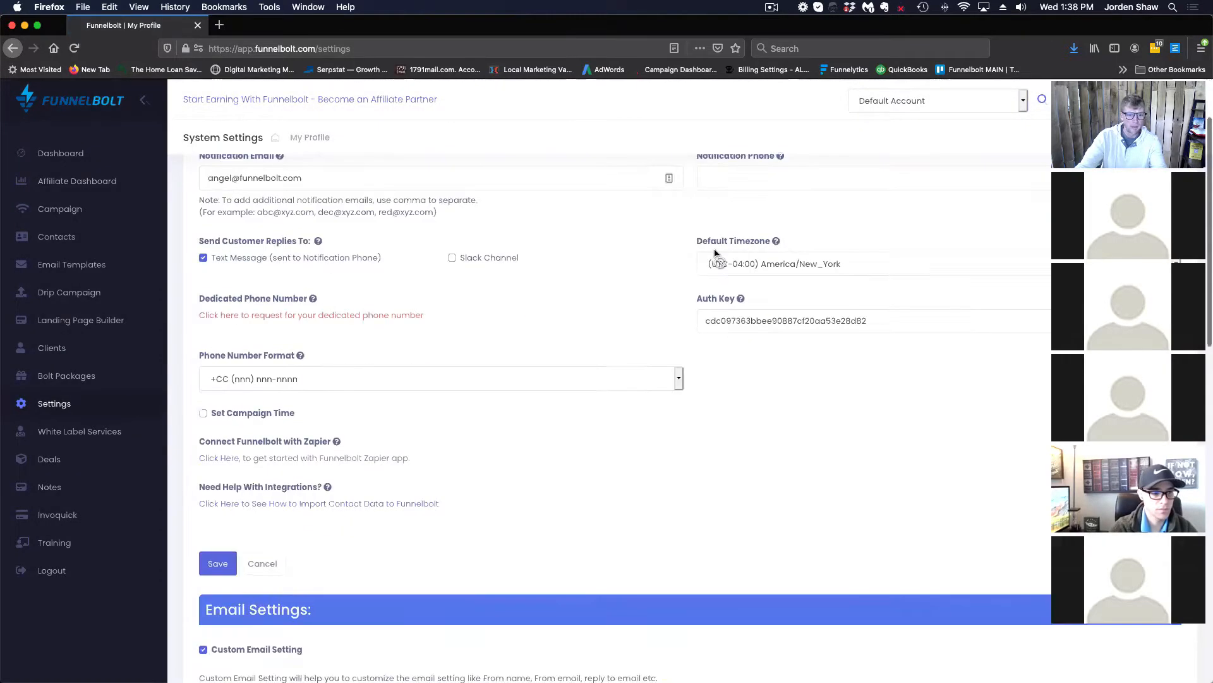
scroll(716, 254, "down", 6)
scroll(716, 253, "up", 2)
scroll(715, 249, "down", 1)
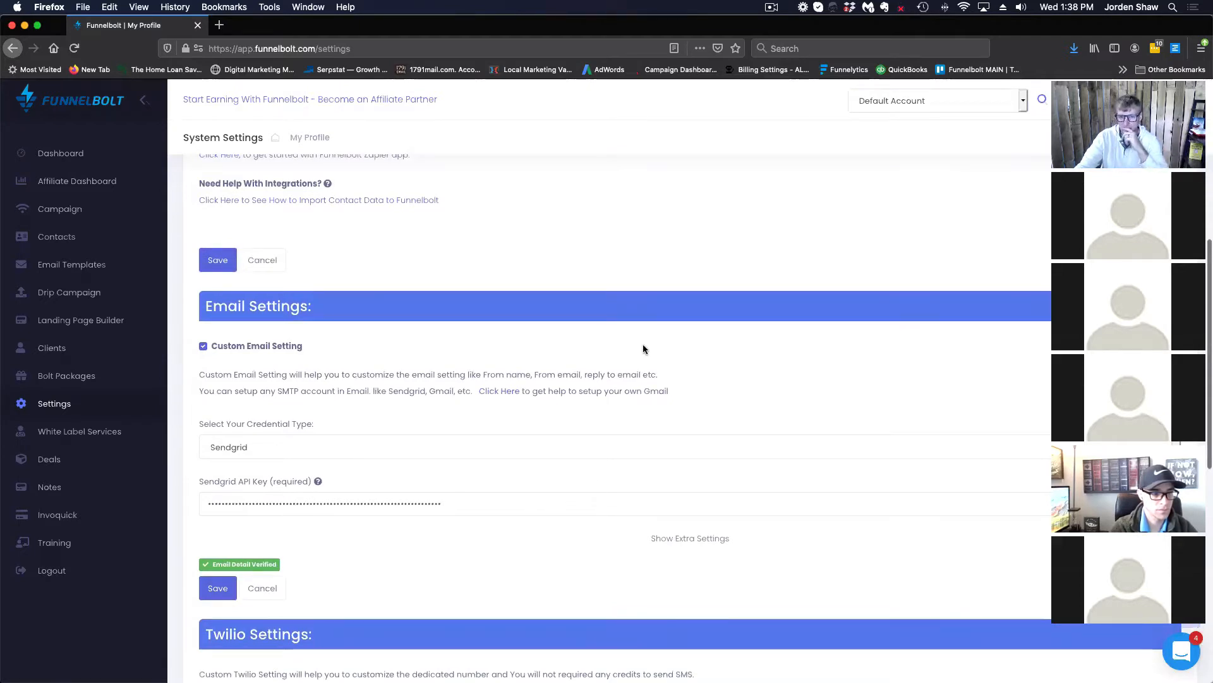
left_click(912, 104)
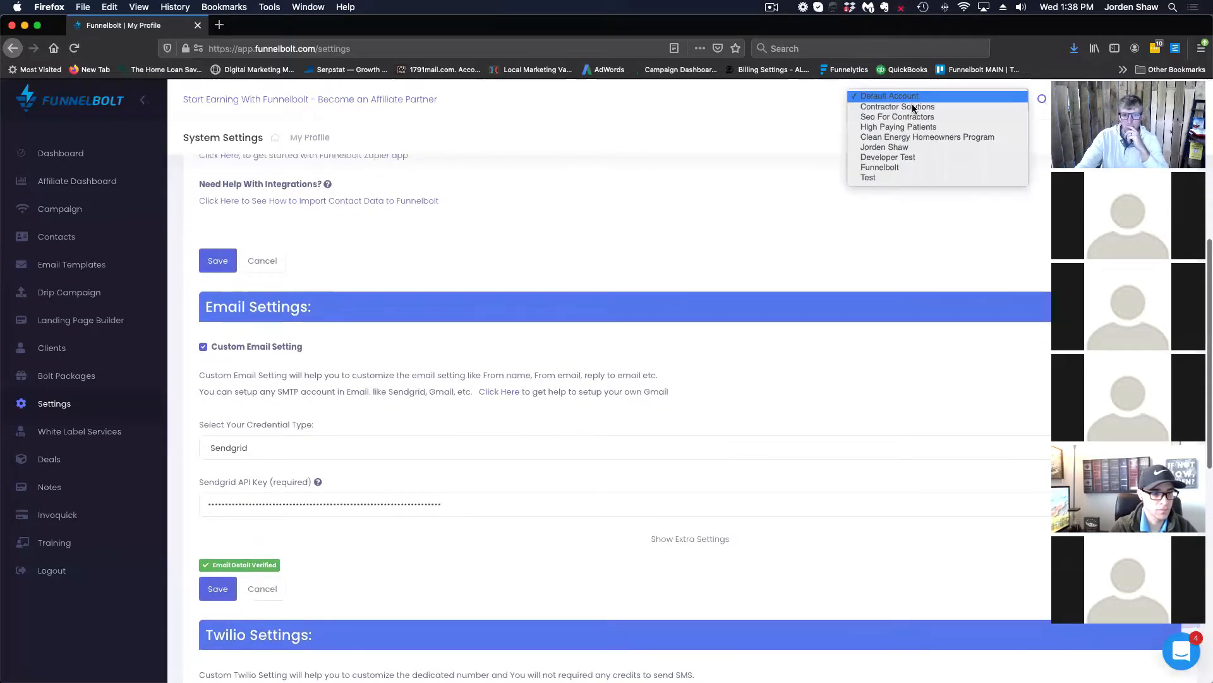
left_click(805, 142)
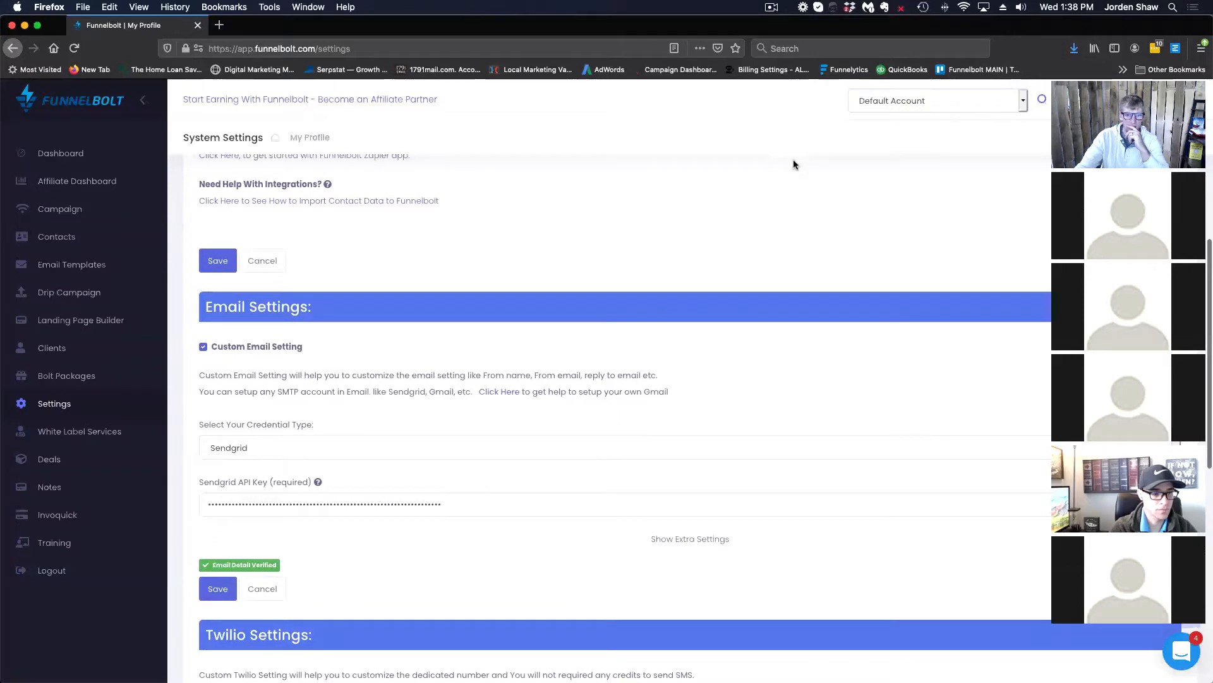
Start adding a new client and set its first name to TEST 2.
left_click(58, 348)
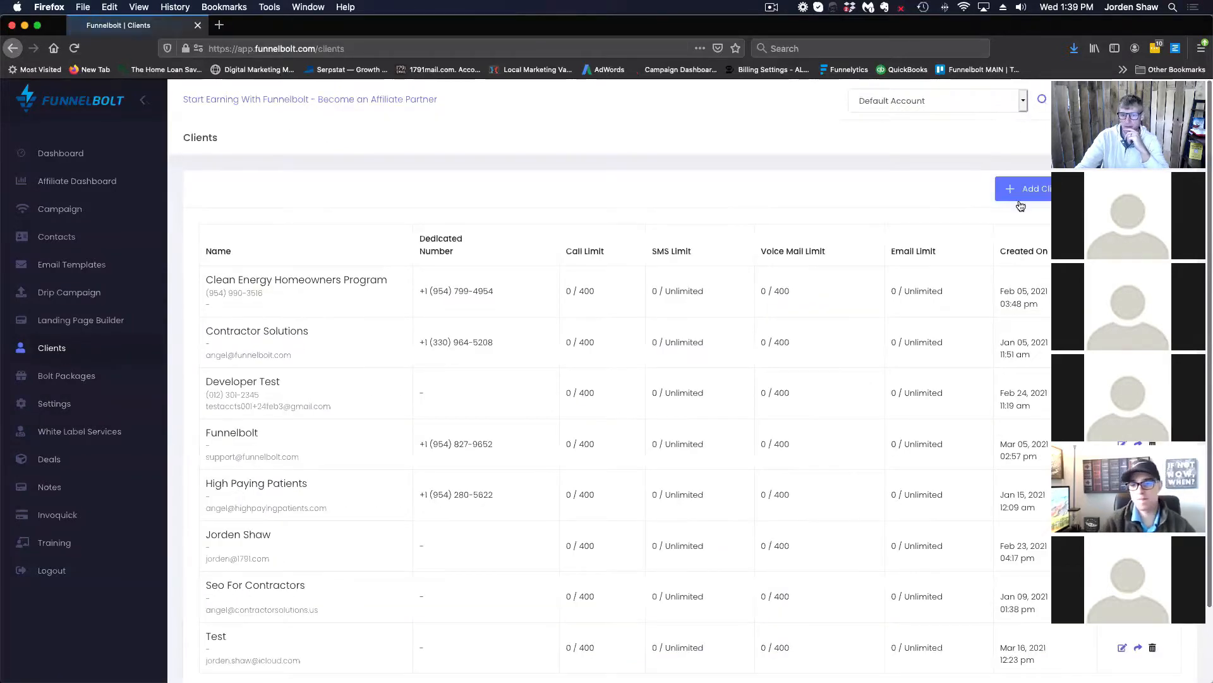
left_click(1025, 192)
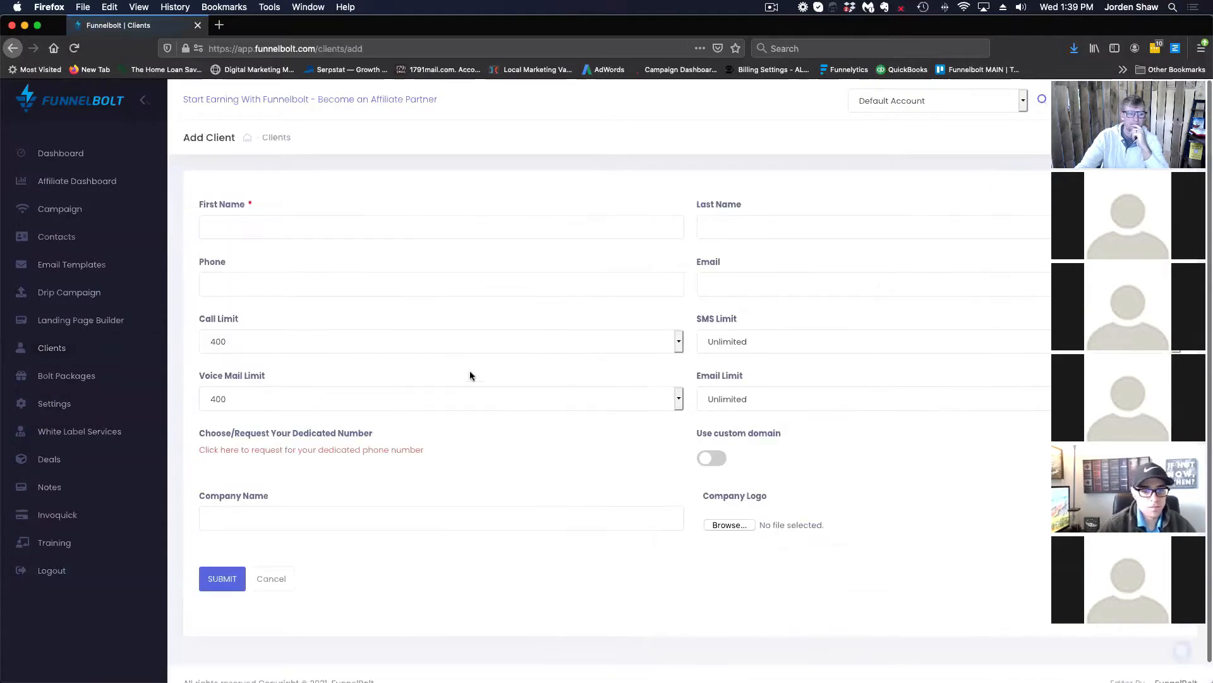
left_click(432, 228)
type("TEST 2")
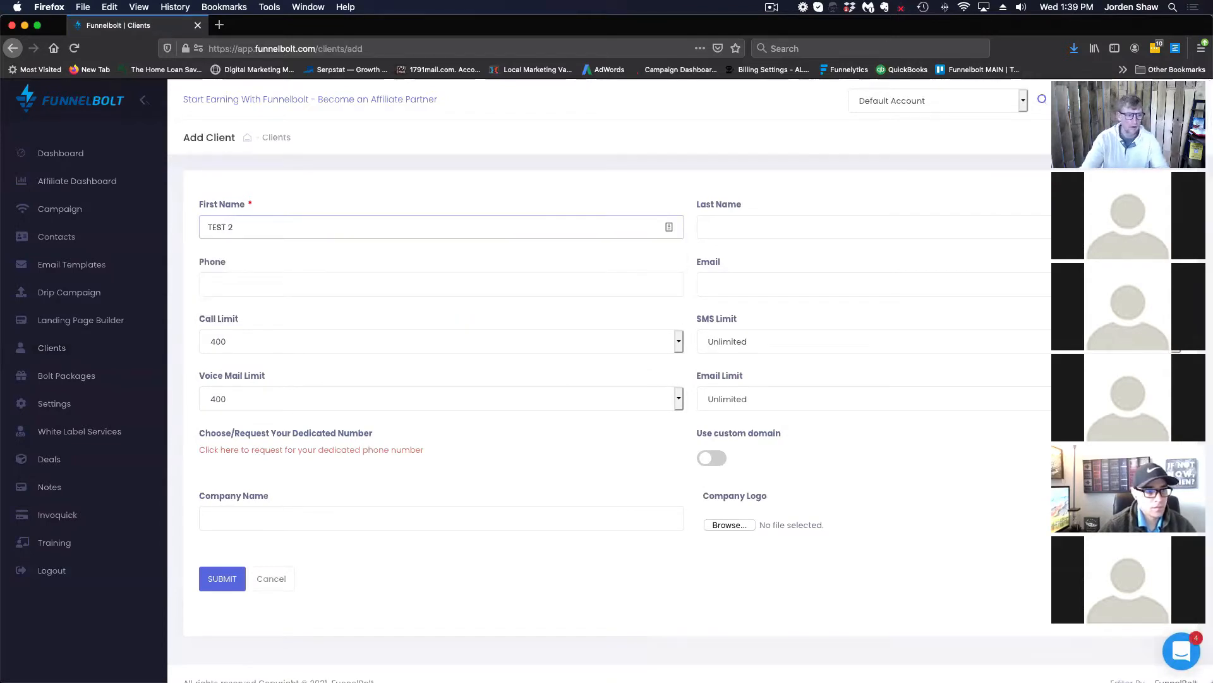
Fill in the new client's email and phone number, and submit the client form.
left_click(755, 288)
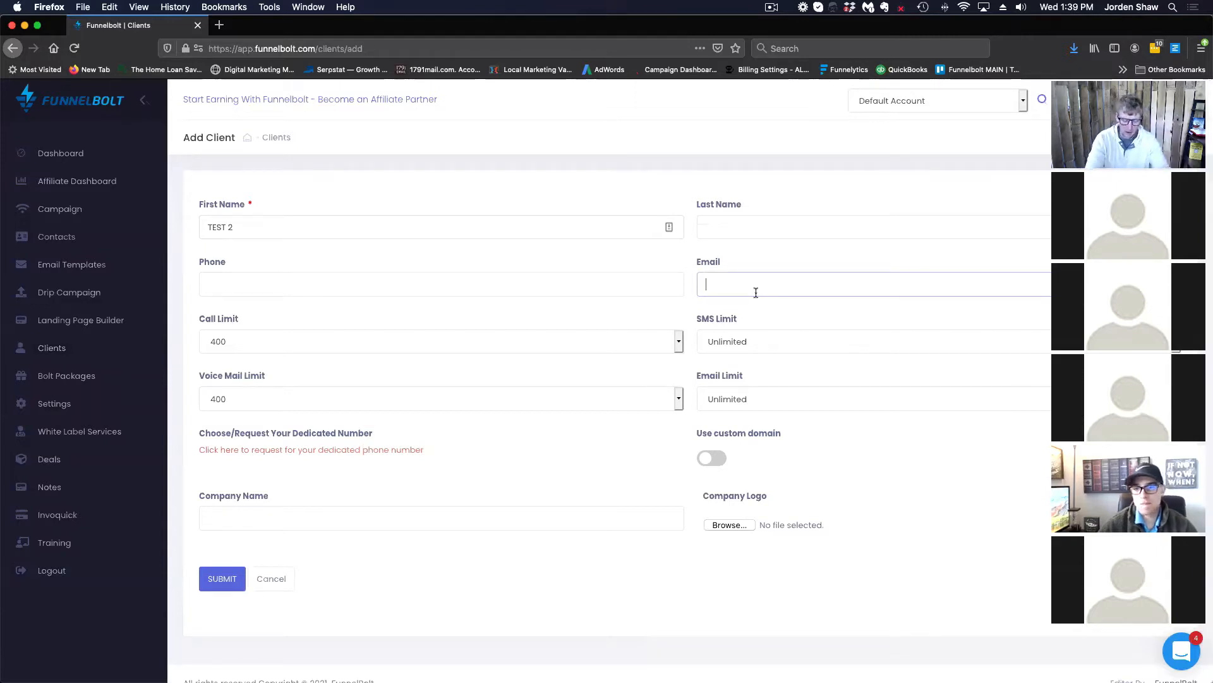
left_click(222, 579)
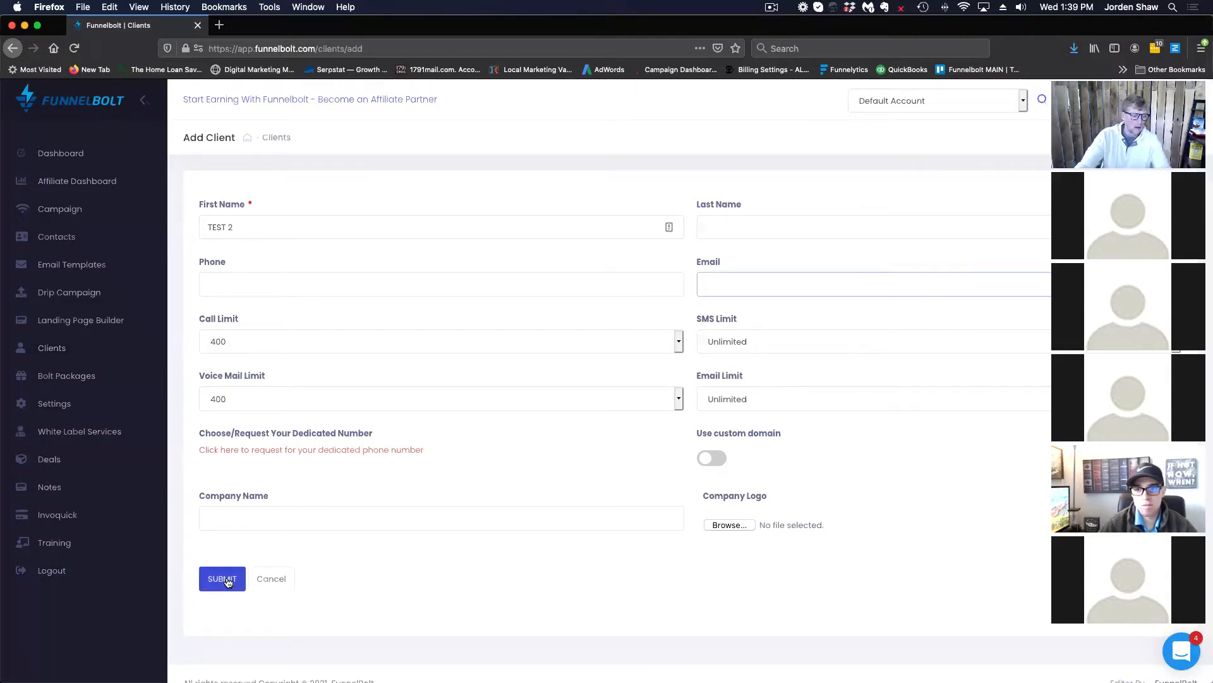
left_click(606, 442)
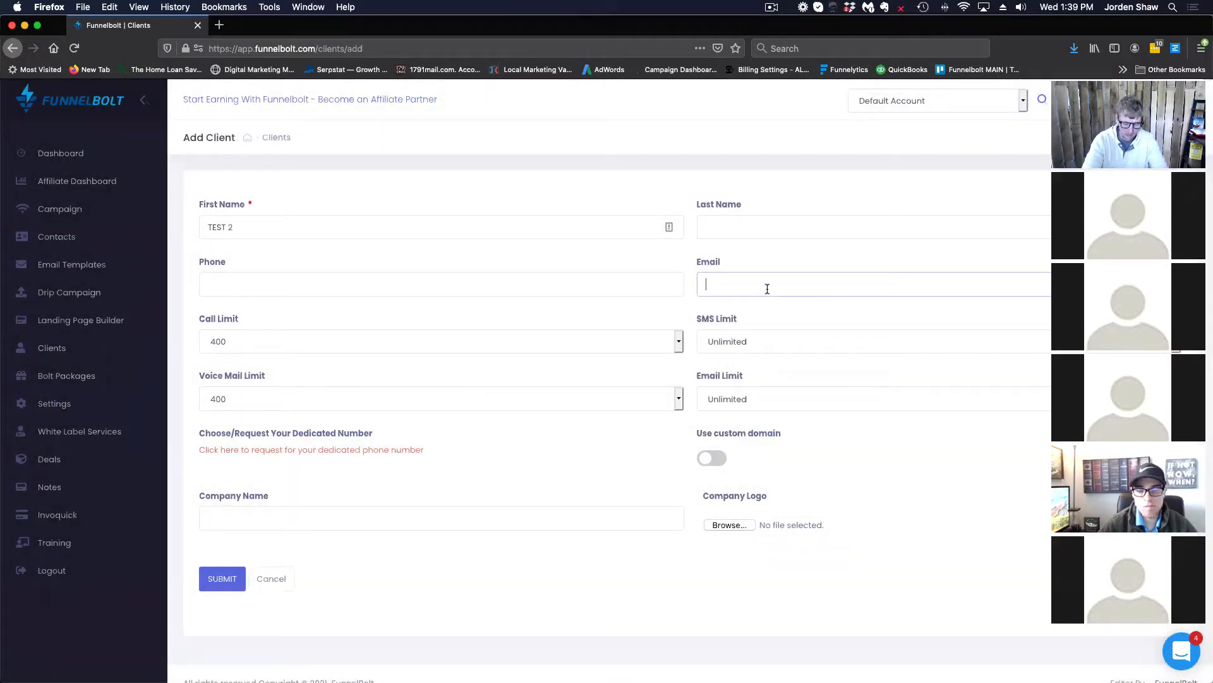
type("TEST@GMAIL.COM")
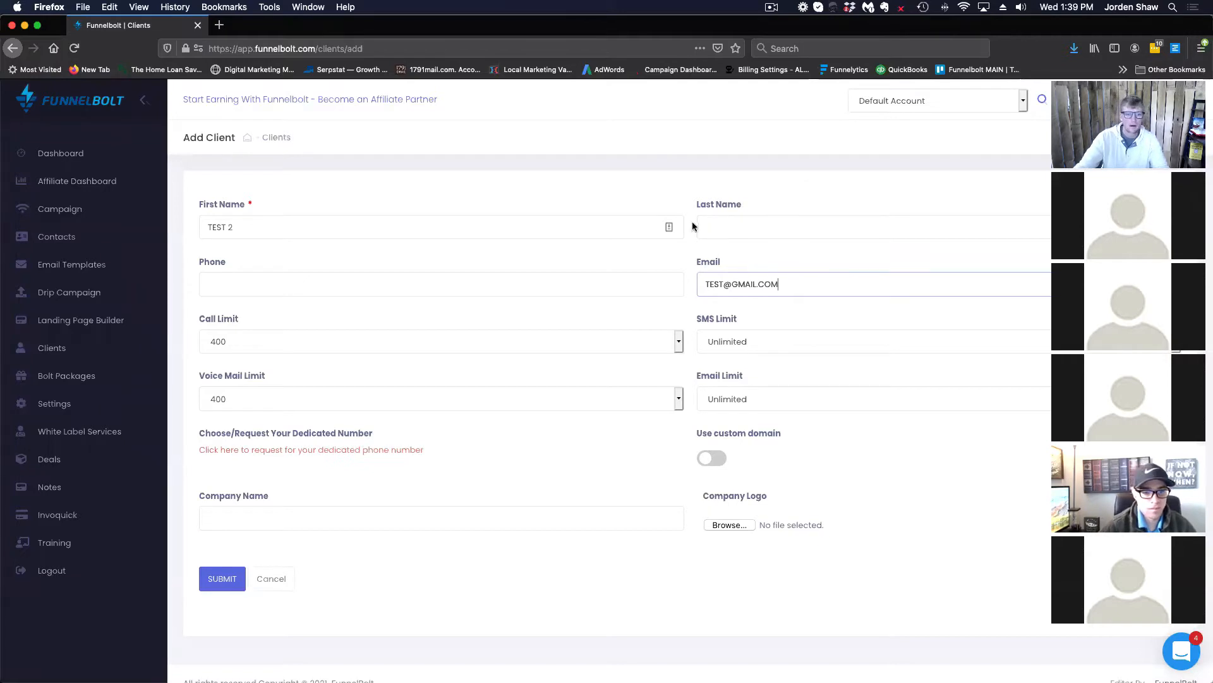
left_click(396, 284)
type("1234561")
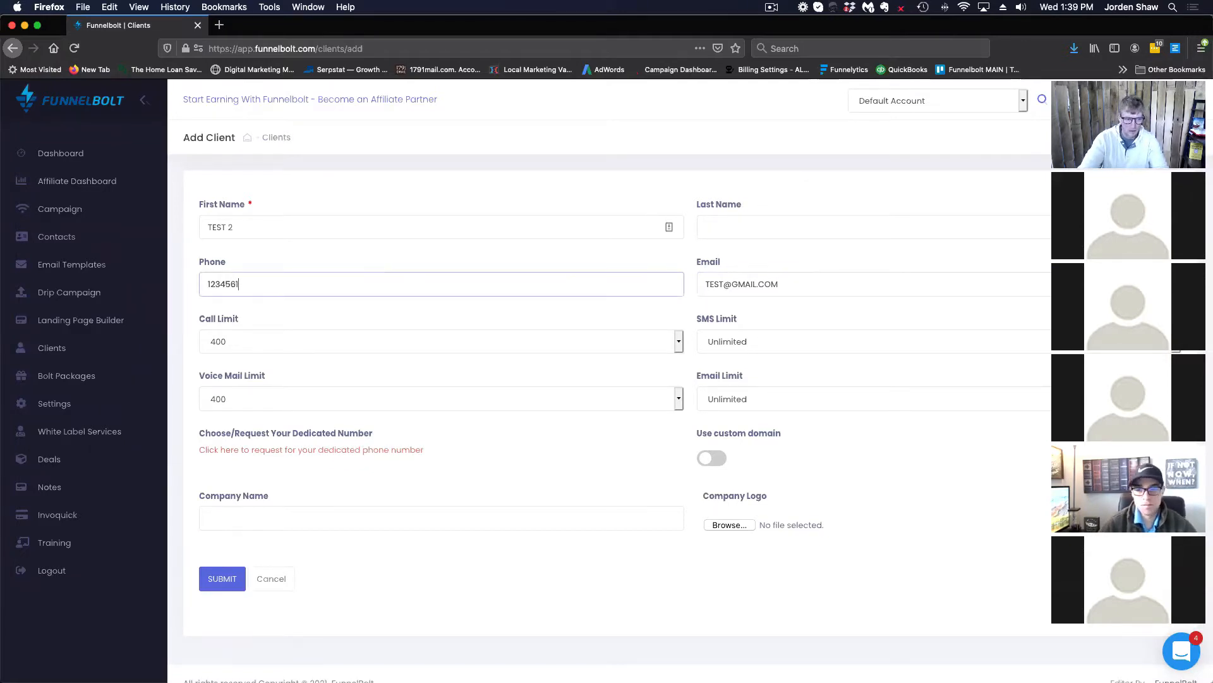
left_click(222, 581)
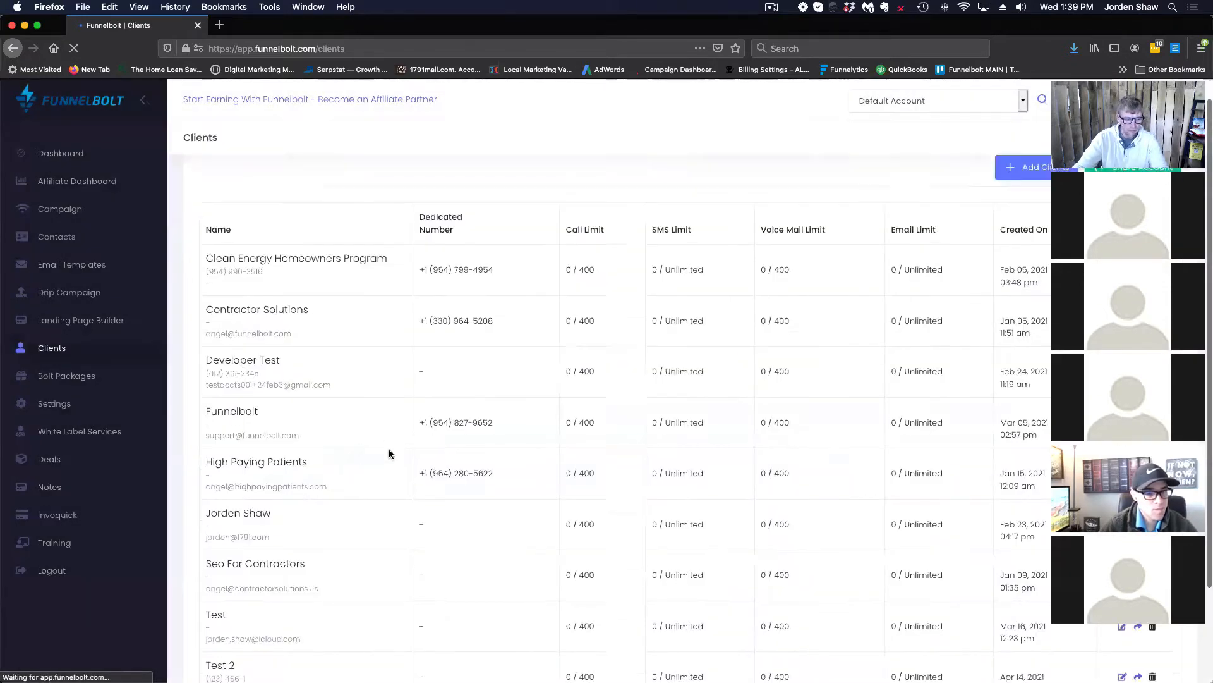
Switch to the new Test 2 client account and review the email and Twilio sections of its settings.
scroll(411, 518, "down", 3)
left_click(606, 442)
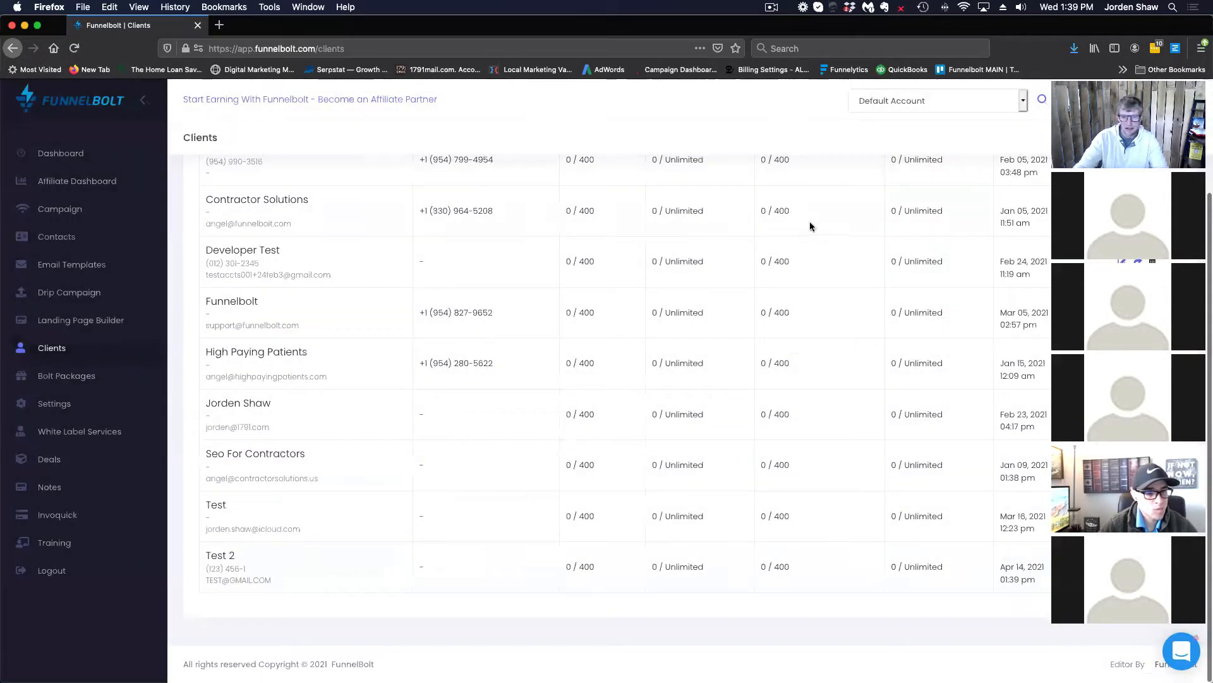
left_click(1023, 101)
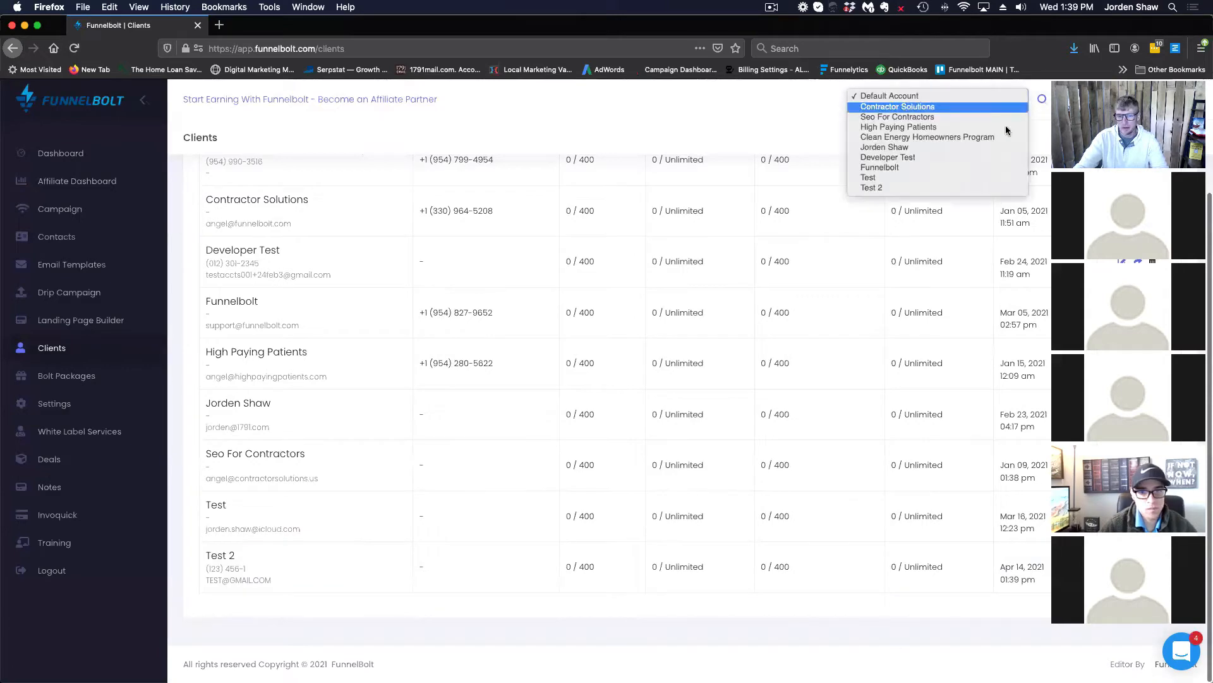
left_click(969, 186)
left_click(55, 405)
scroll(184, 421, "down", 10)
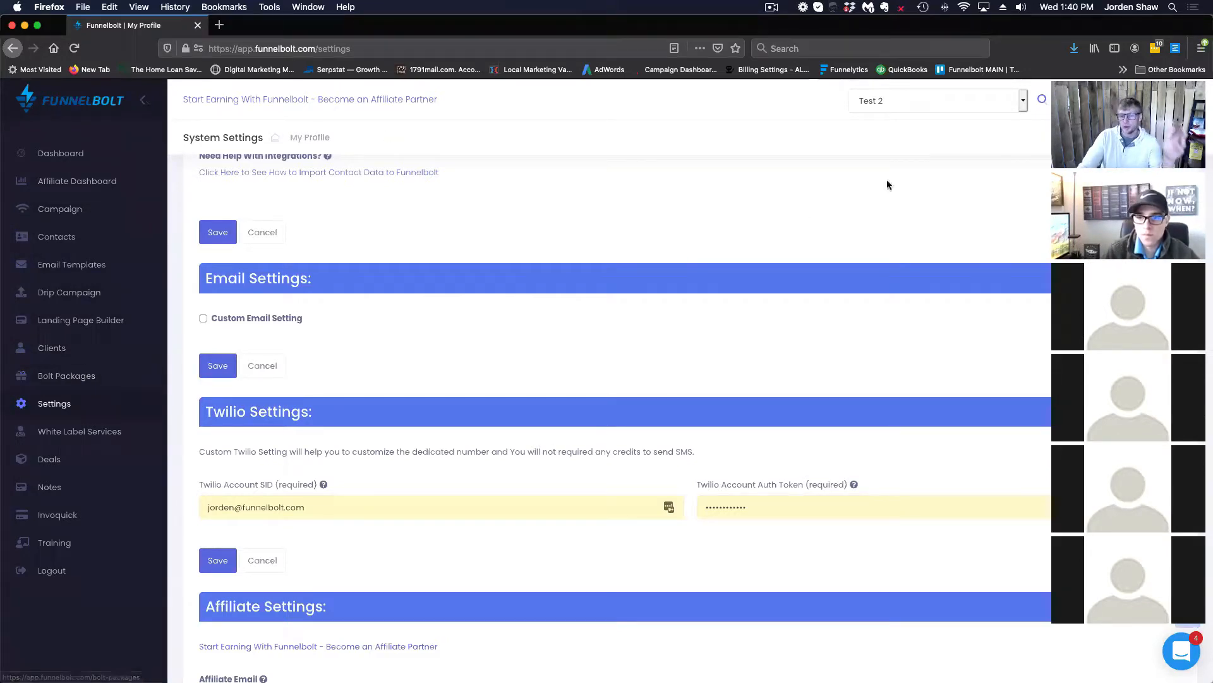
Compare the contact lists of the Default Account and the Test account.
left_click(881, 99)
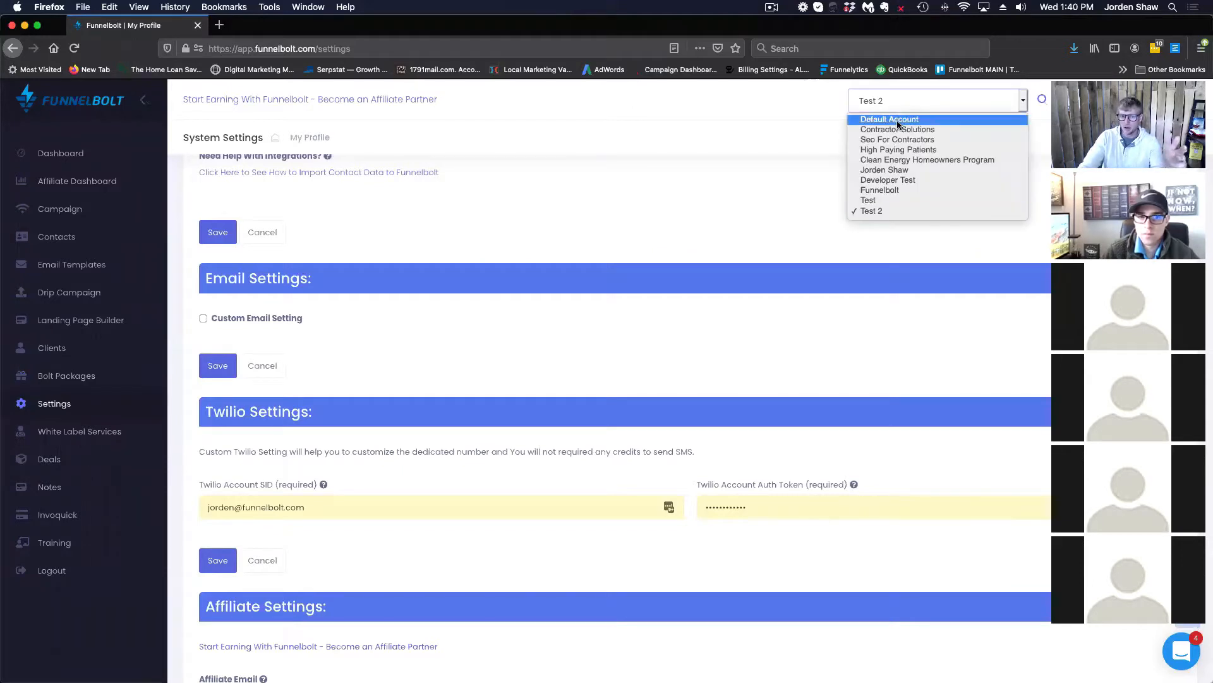
left_click(889, 120)
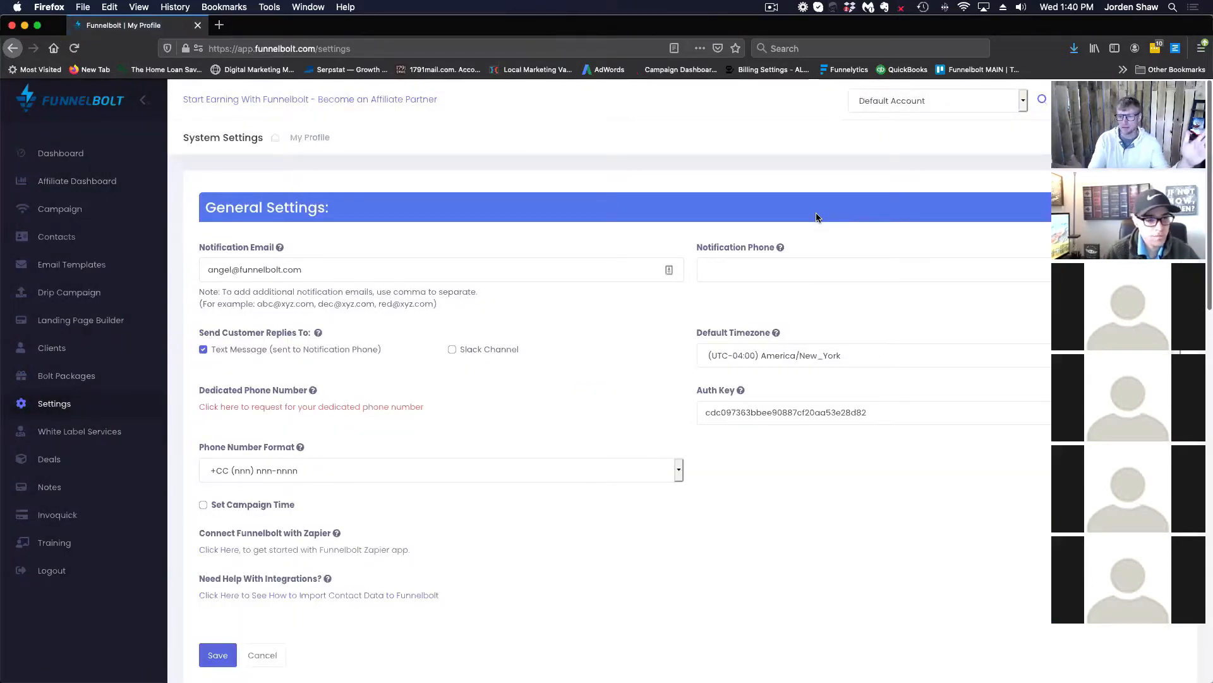
left_click(73, 237)
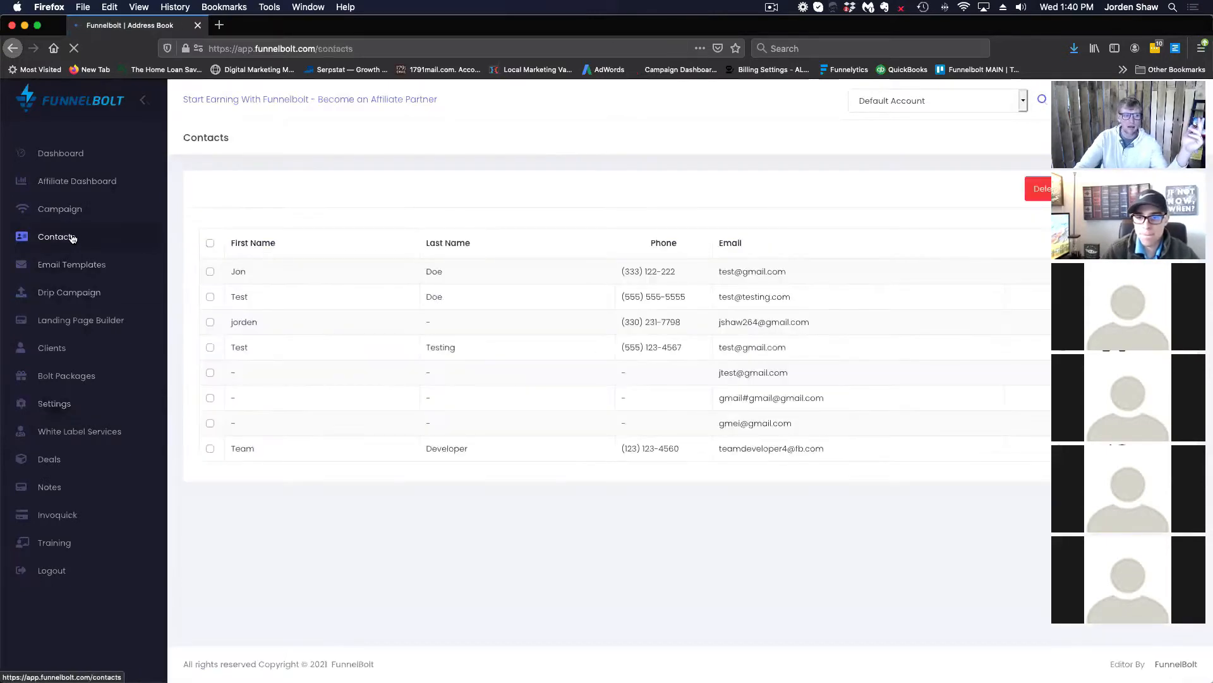
left_click(943, 100)
left_click(915, 177)
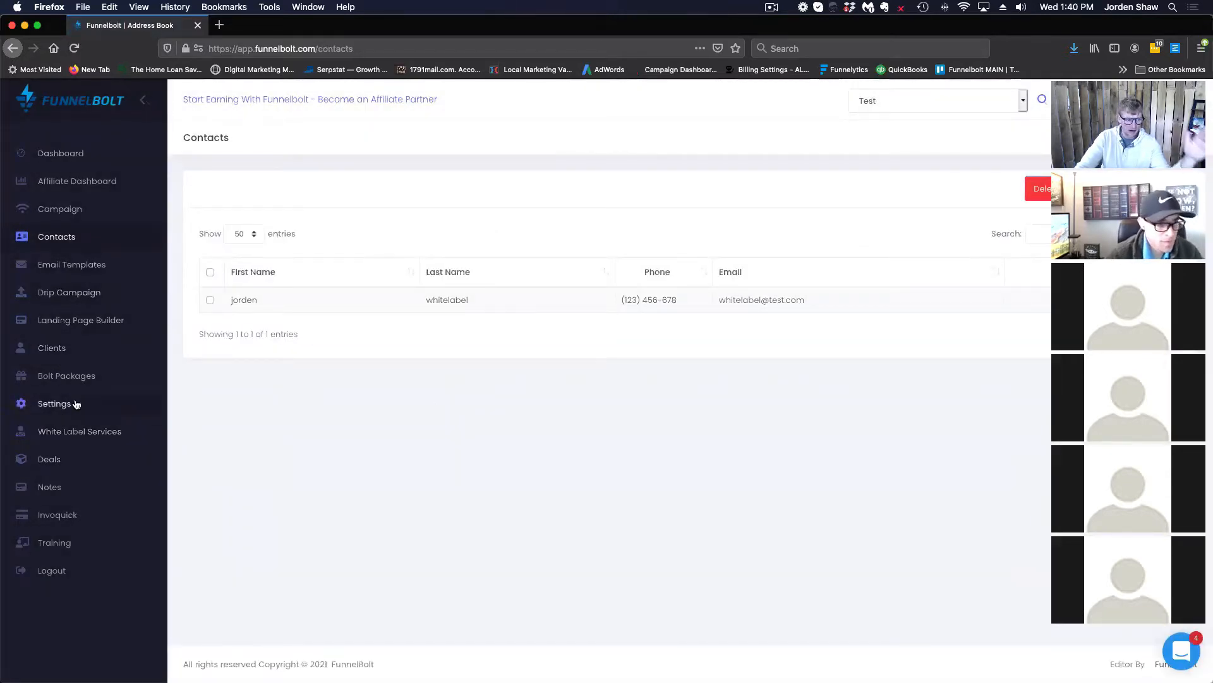
Compare the auth keys in the general settings of the Test and Test 2 accounts.
left_click(66, 461)
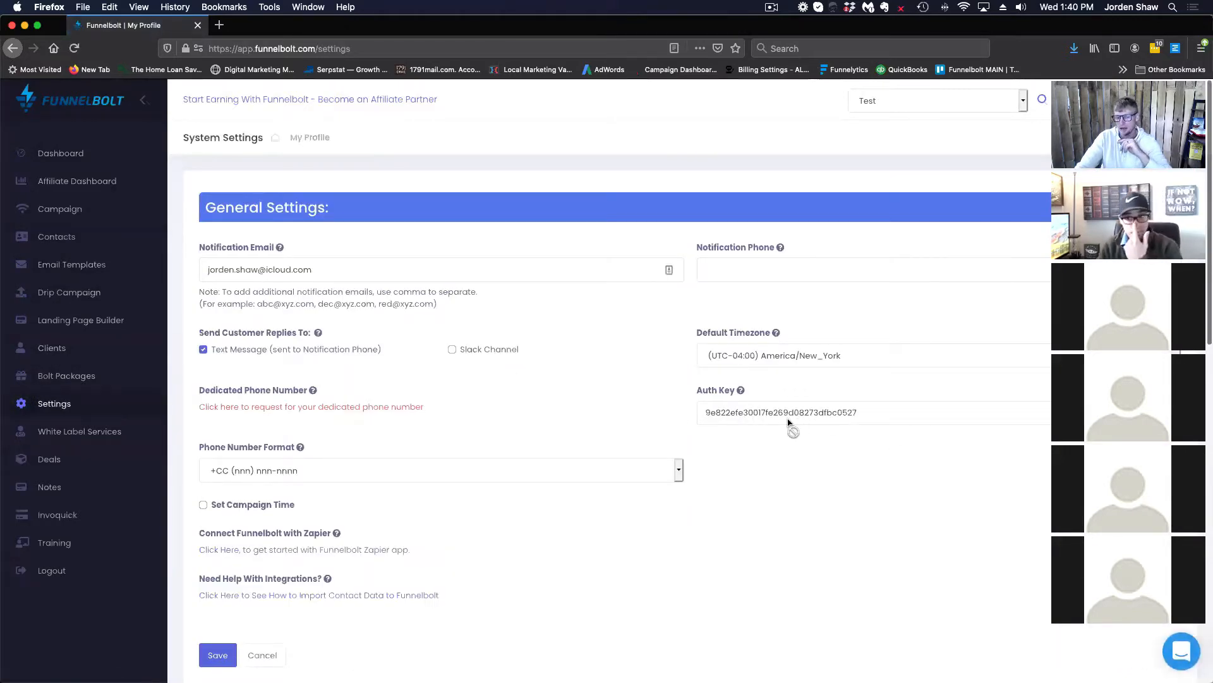
left_click(920, 102)
left_click(908, 212)
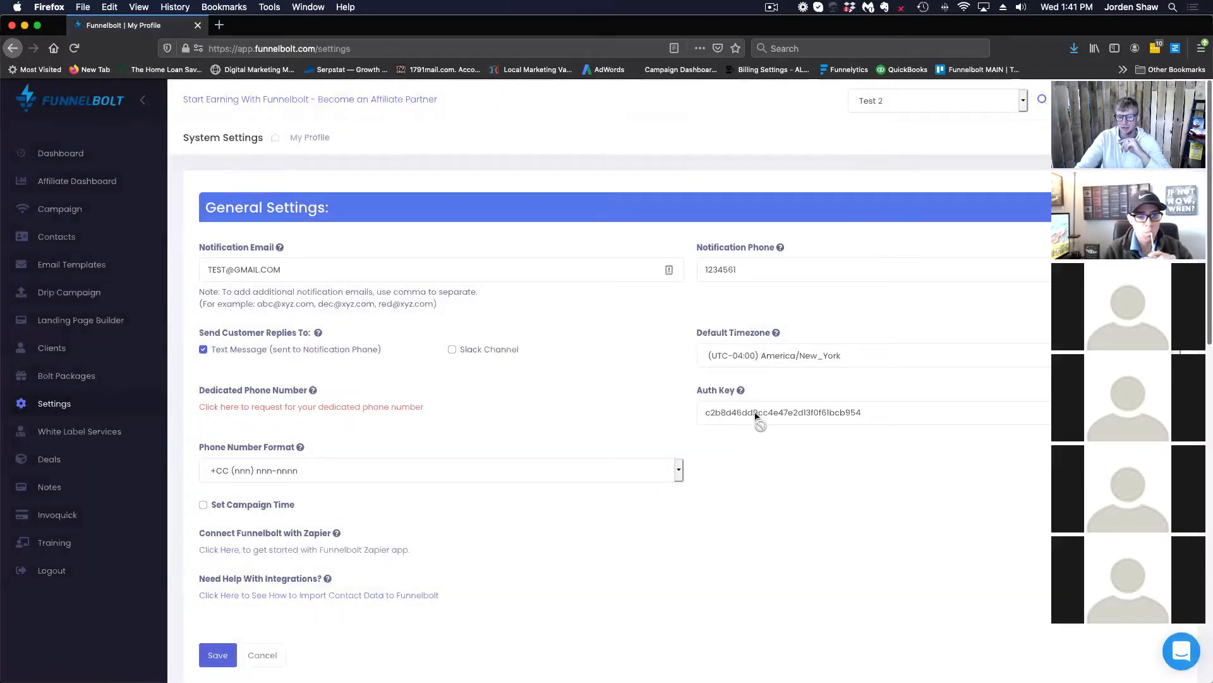
left_click(872, 101)
left_click(875, 200)
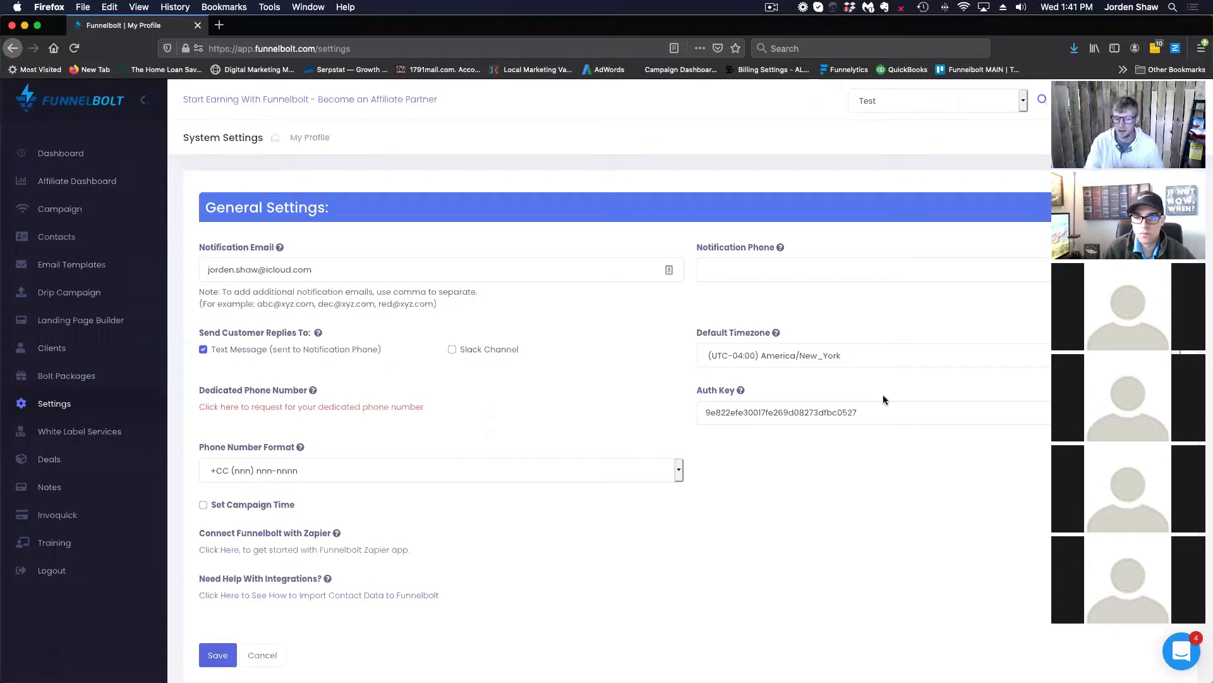
Switch to the Default Account's settings and show the extra settings of its custom Sendgrid email configuration.
left_click(890, 100)
left_click(898, 120)
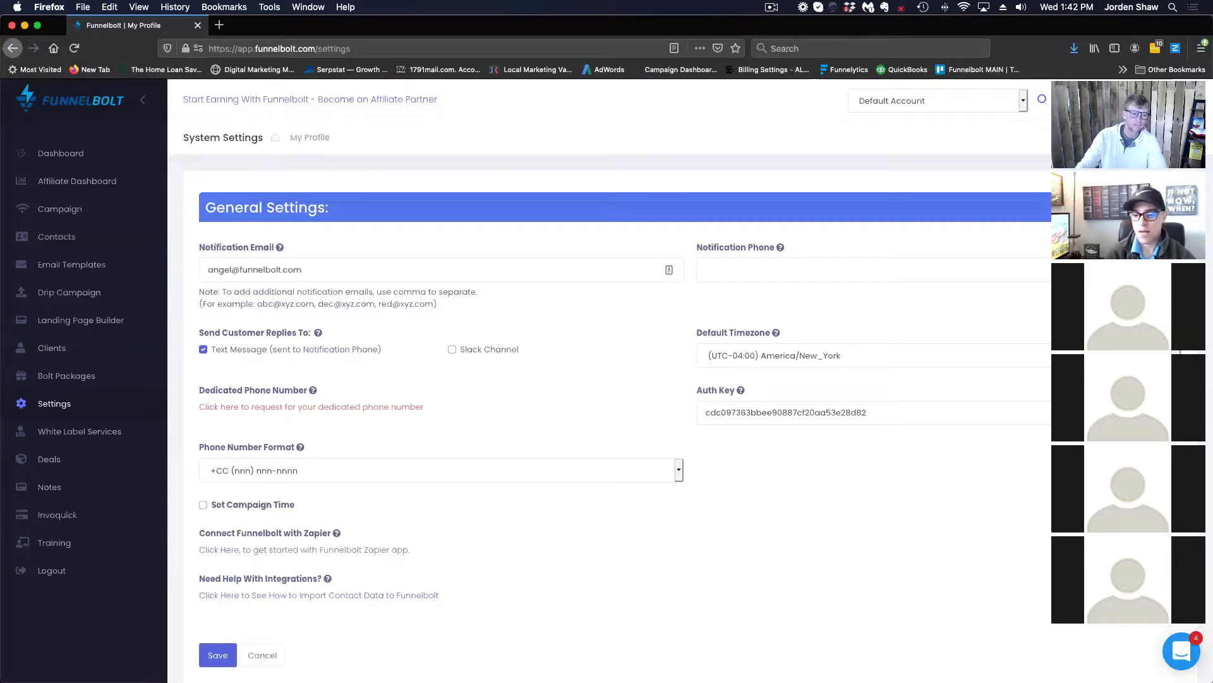
scroll(460, 378, "down", 10)
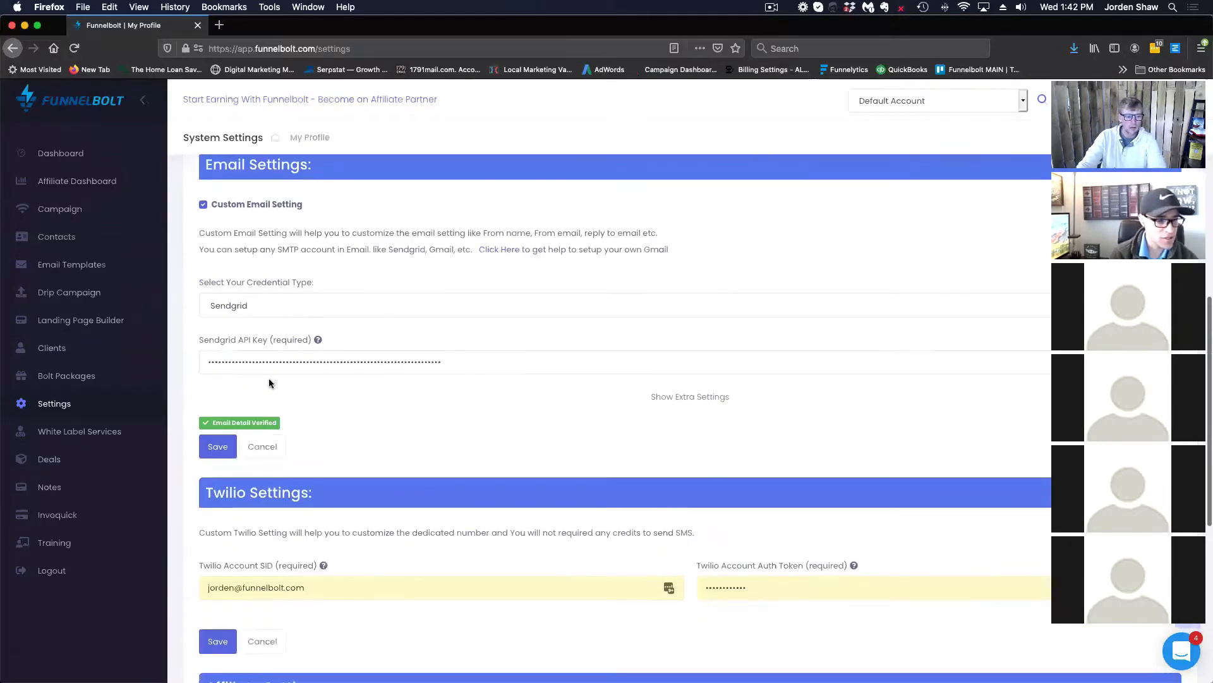
left_click(710, 402)
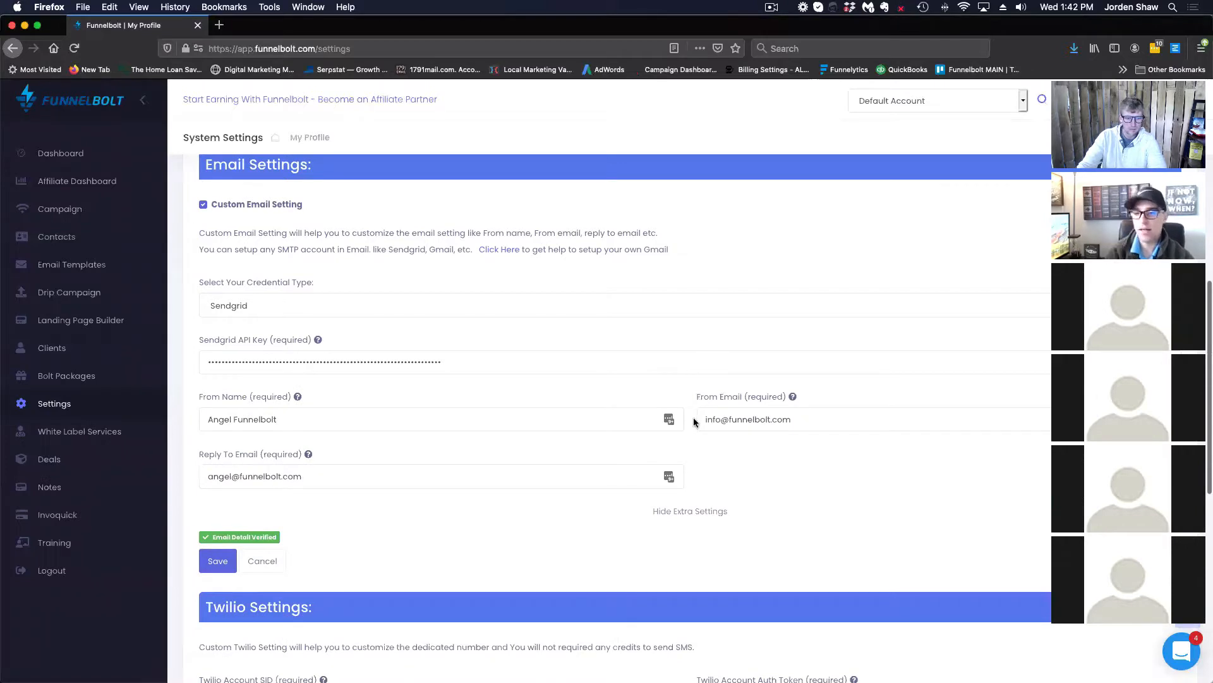
scroll(704, 504, "up", 1)
scroll(704, 505, "down", 1)
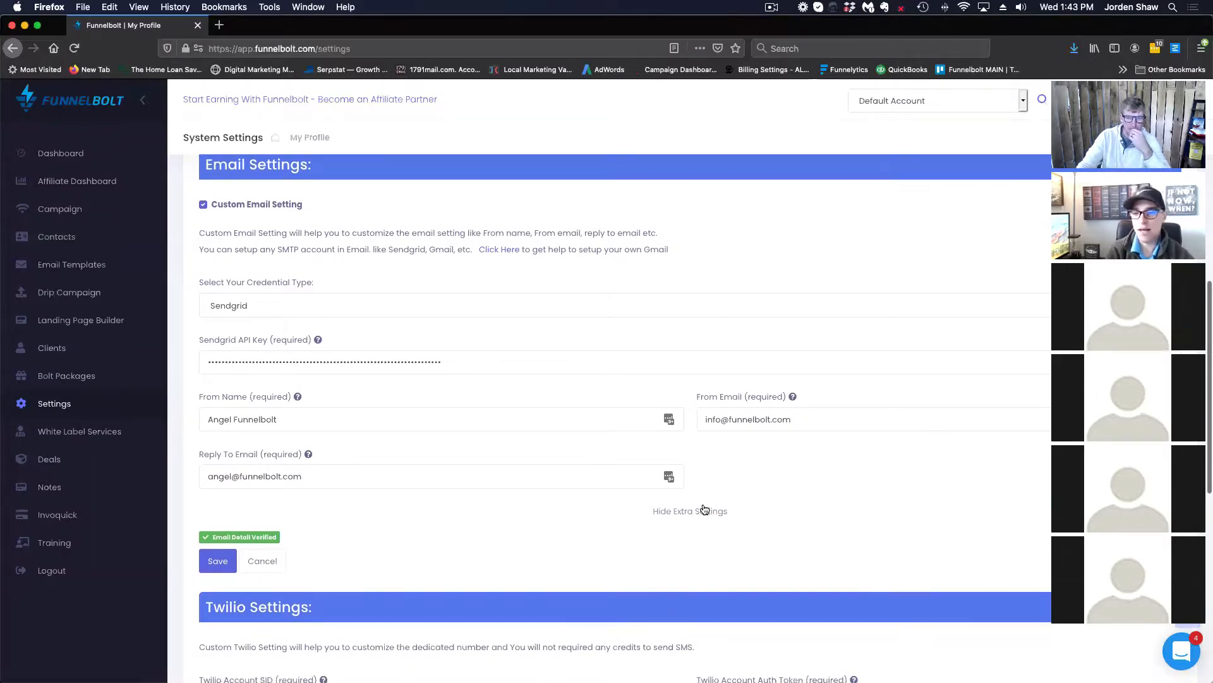
scroll(704, 505, "up", 1)
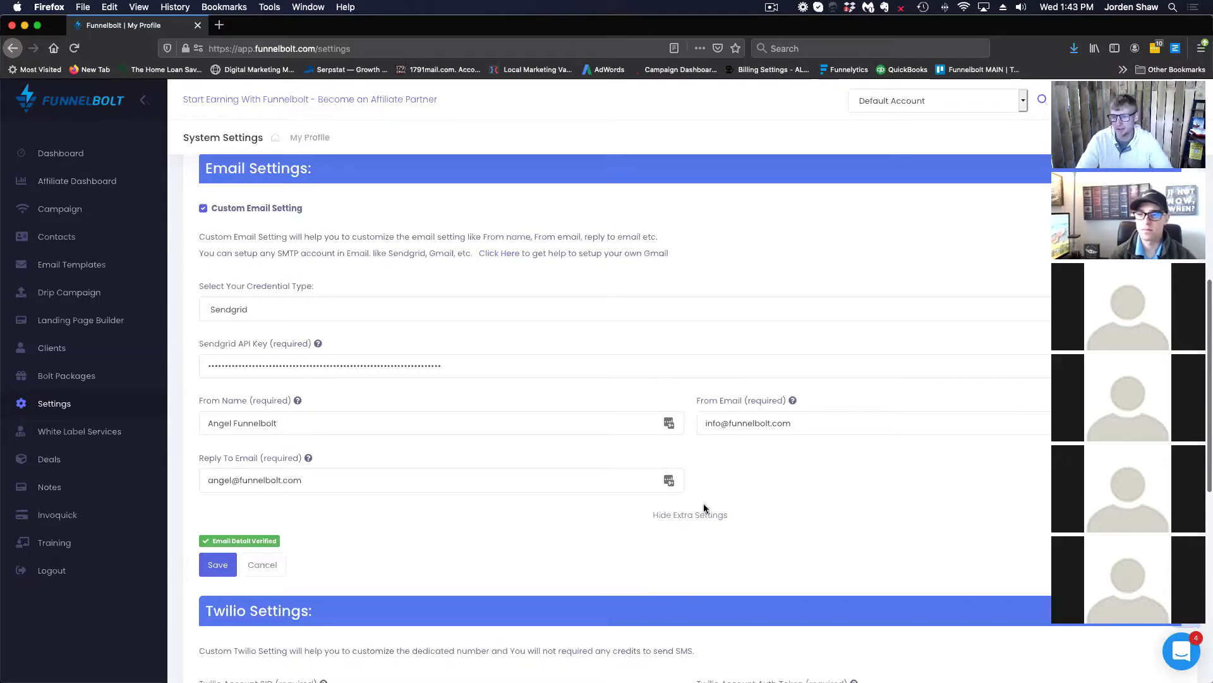
Open the landing page projects and switch from the Default Account to the Test 2 client account.
left_click(77, 327)
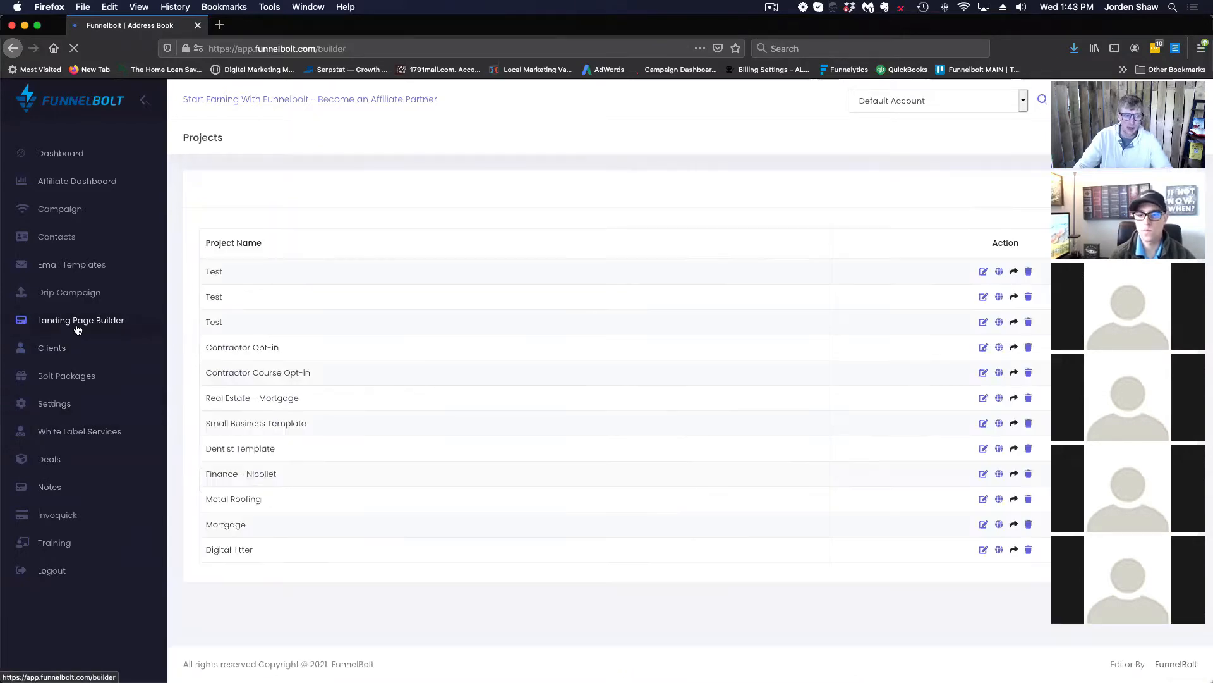
left_click(912, 98)
left_click(892, 187)
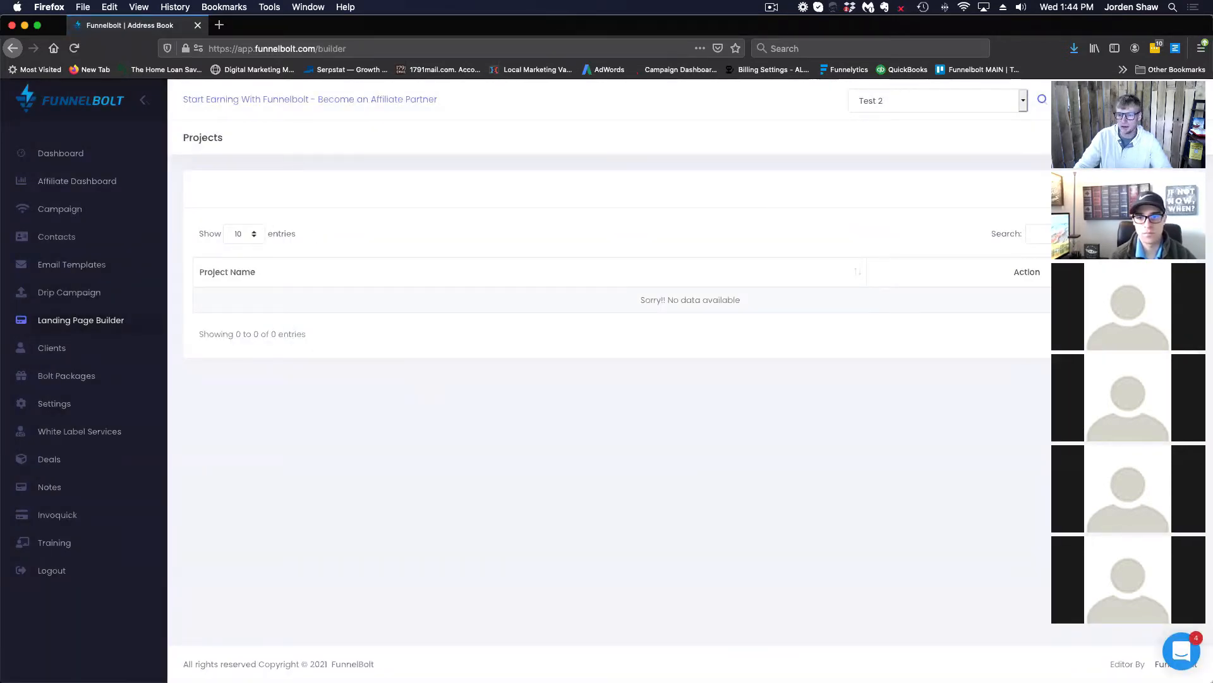
Create a drag-and-drop builder project named TEST for the Test 2 account.
left_click(1119, 189)
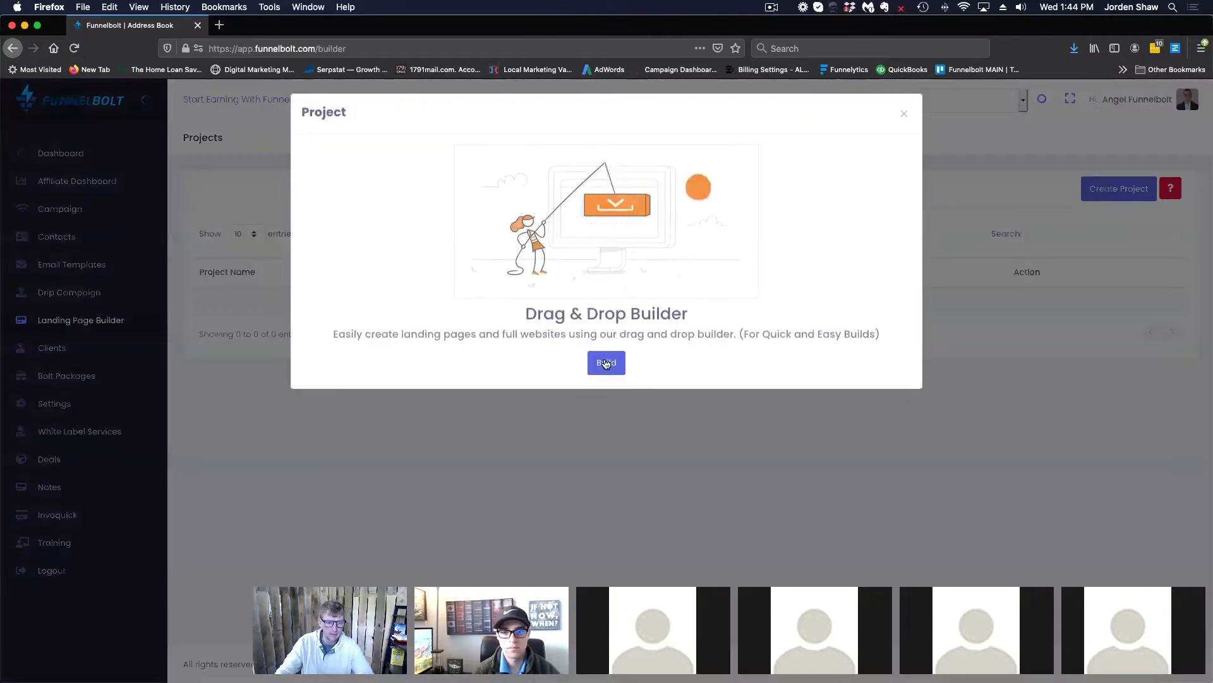
left_click(606, 362)
left_click(342, 169)
type("TEST")
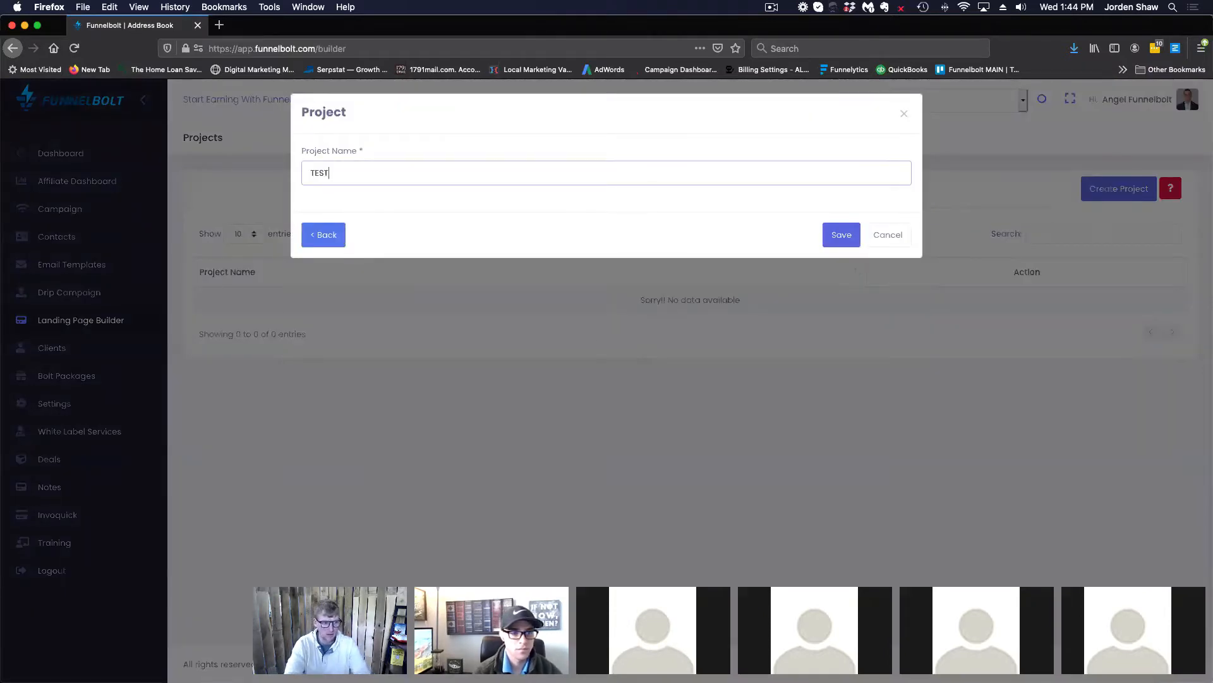
left_click(841, 236)
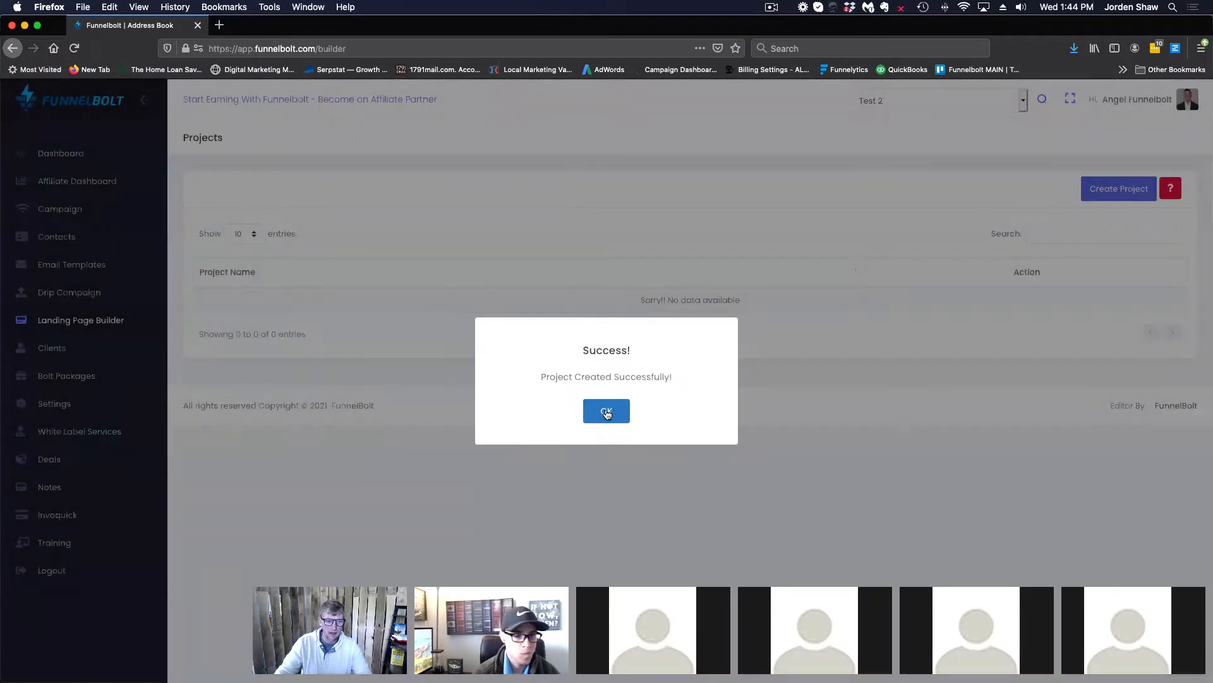
left_click(608, 406)
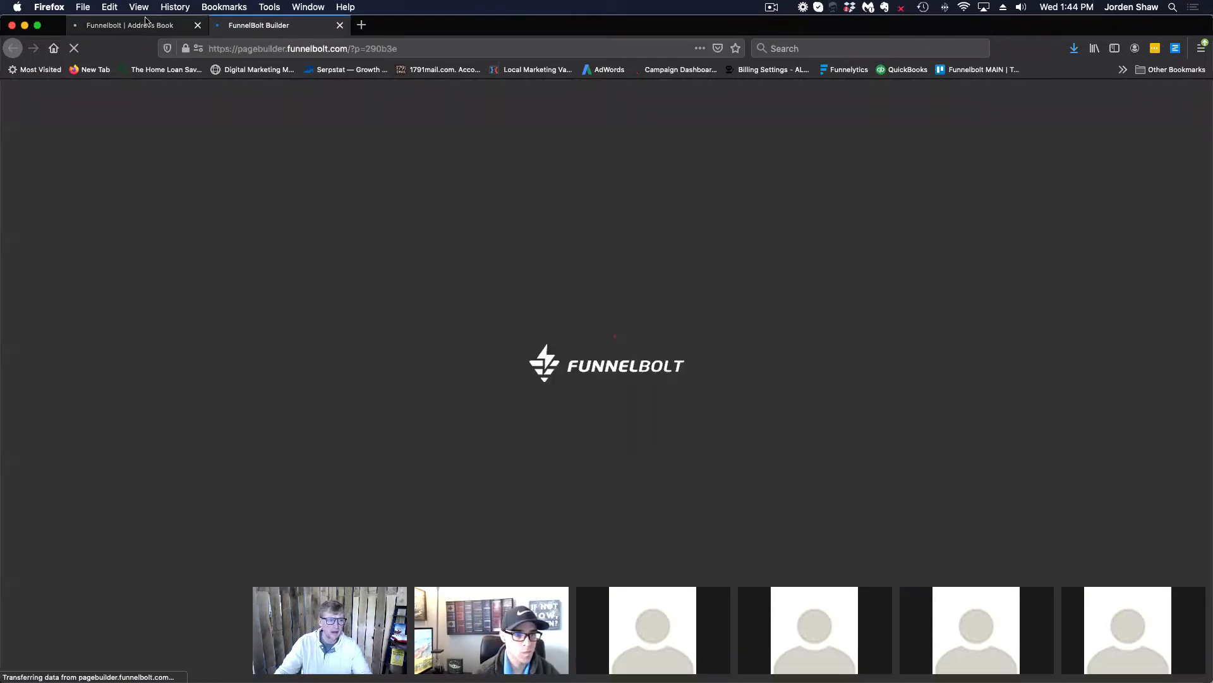
Review the TEST project's domain options for a Funnelbolt subdomain and for an own domain with its DNS host value, without saving.
left_click(144, 26)
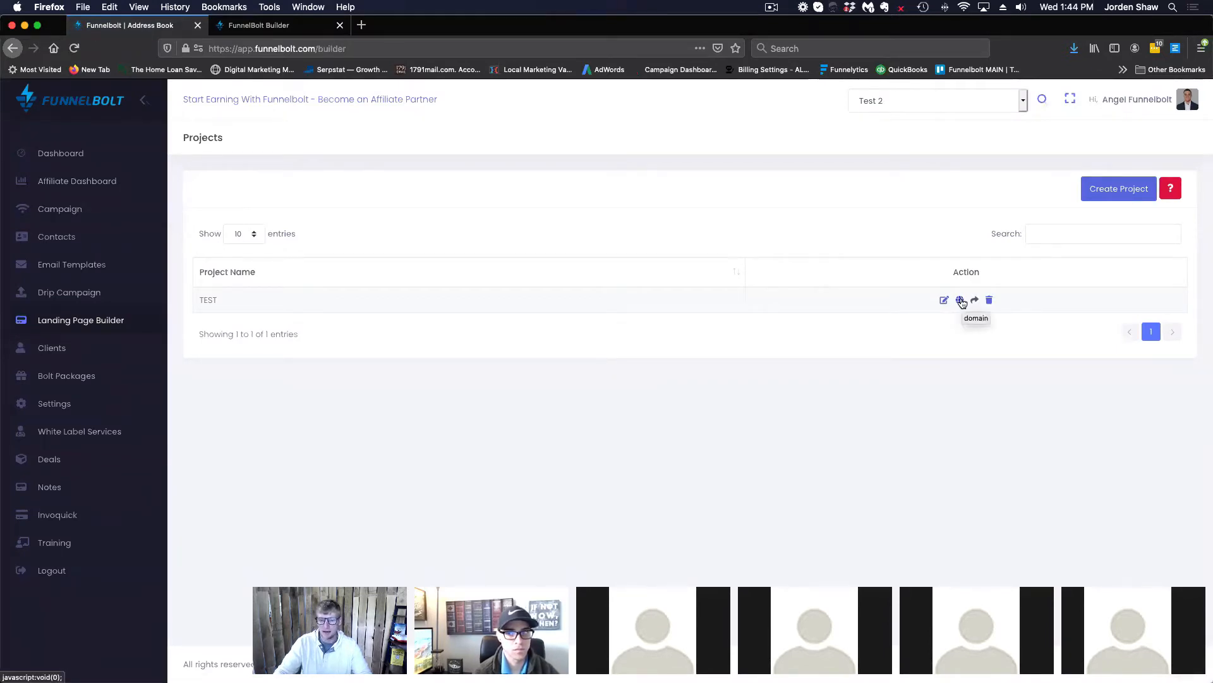
left_click(260, 27)
left_click(139, 26)
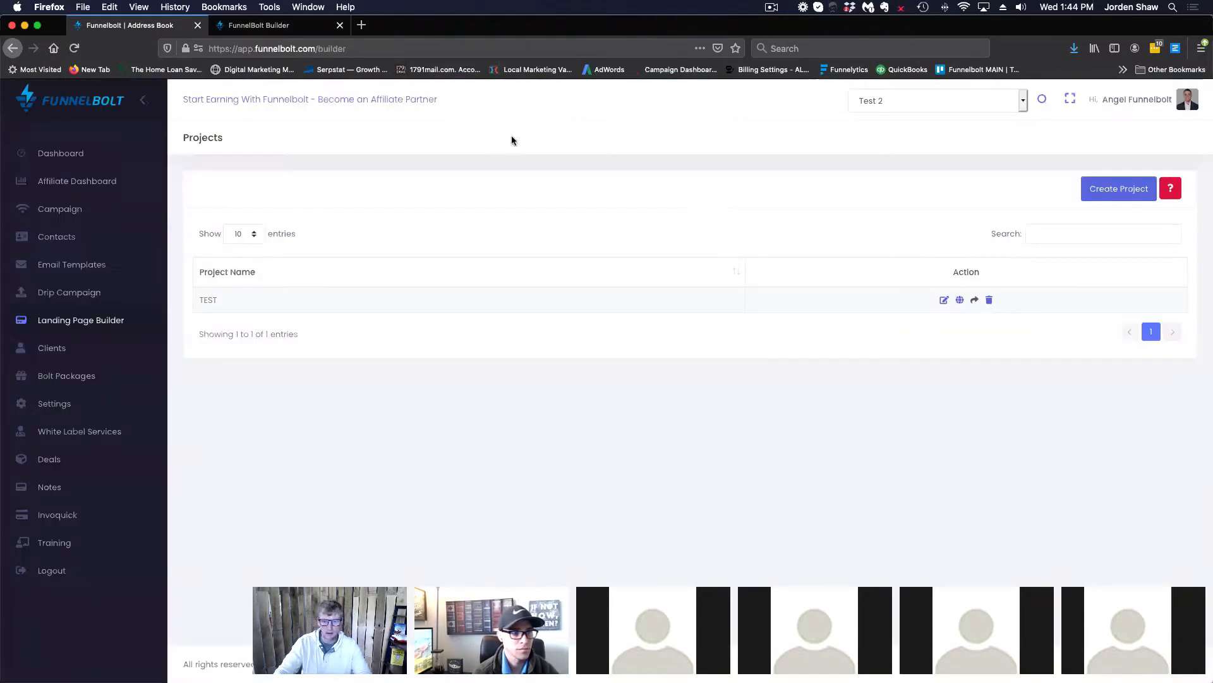
left_click(960, 301)
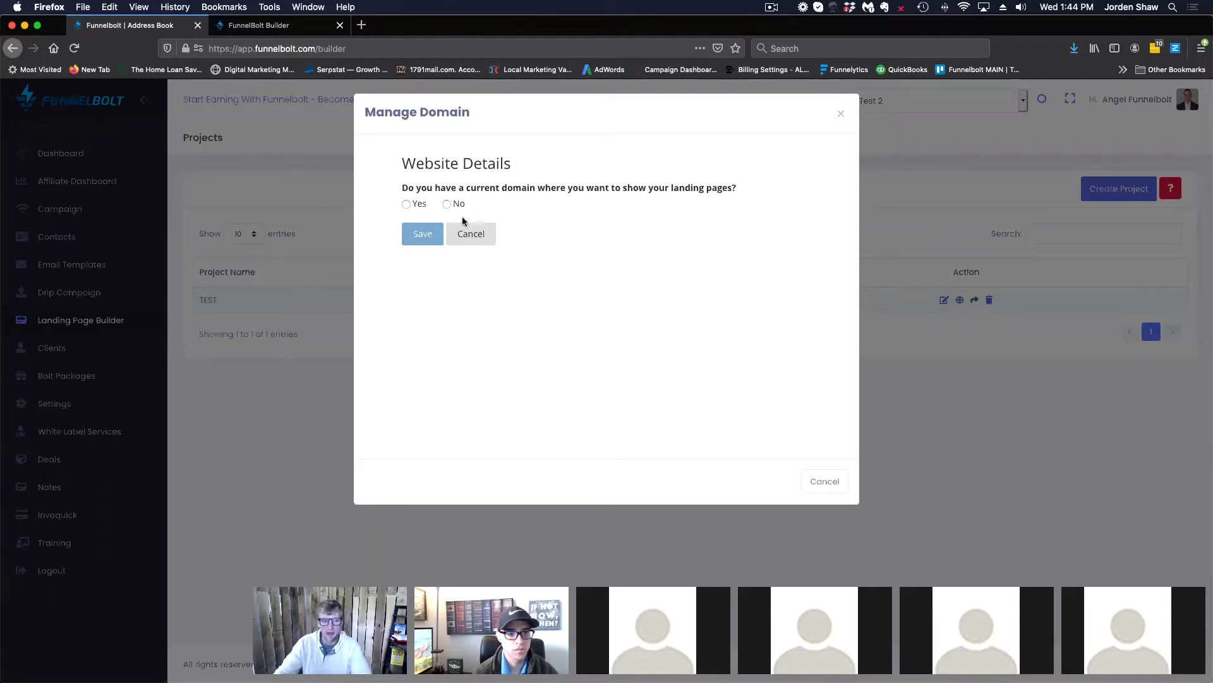
left_click(448, 205)
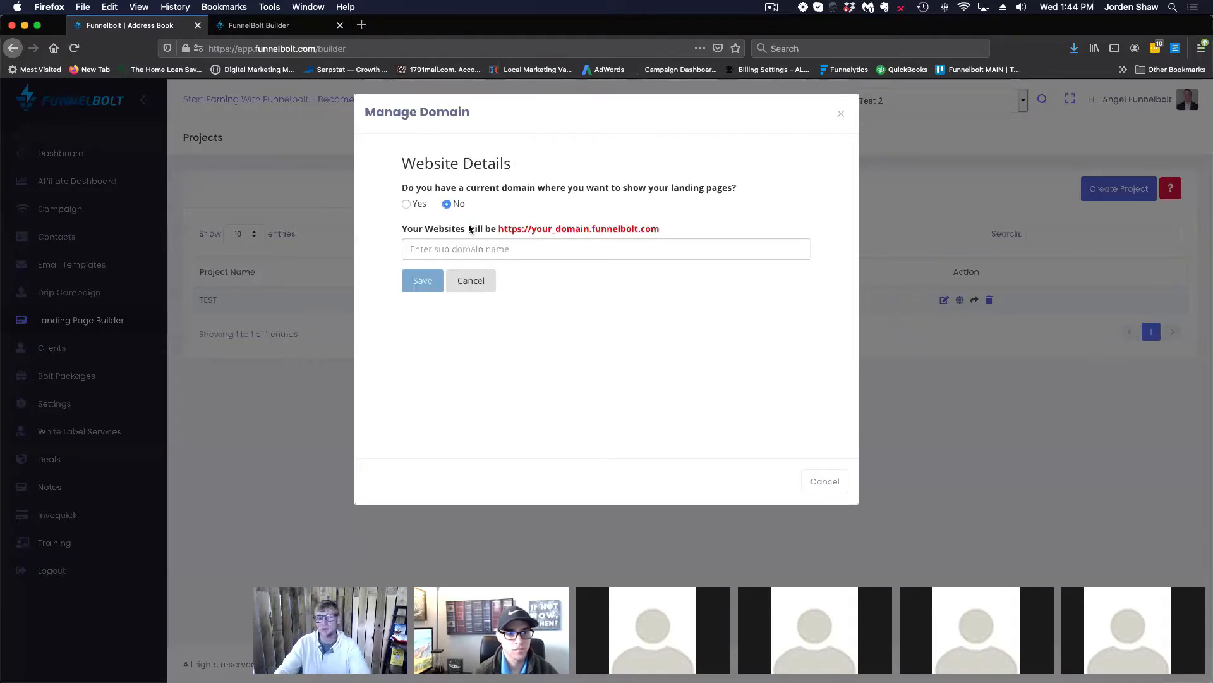
left_click(525, 249)
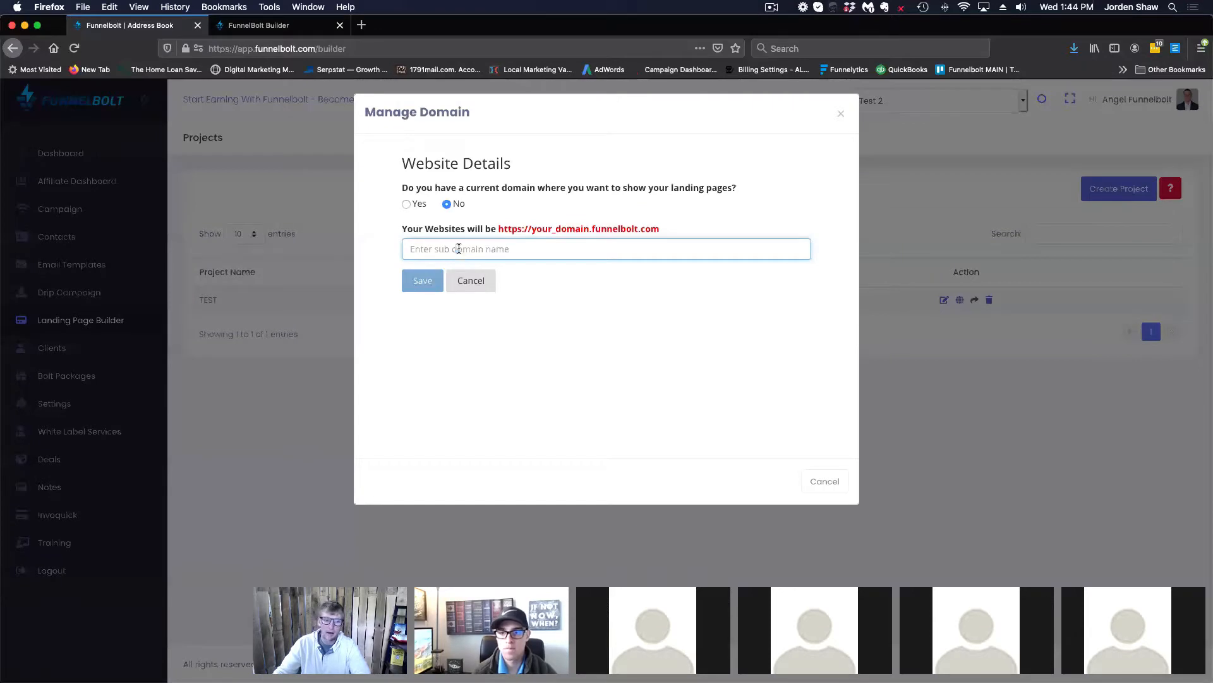
left_click(407, 204)
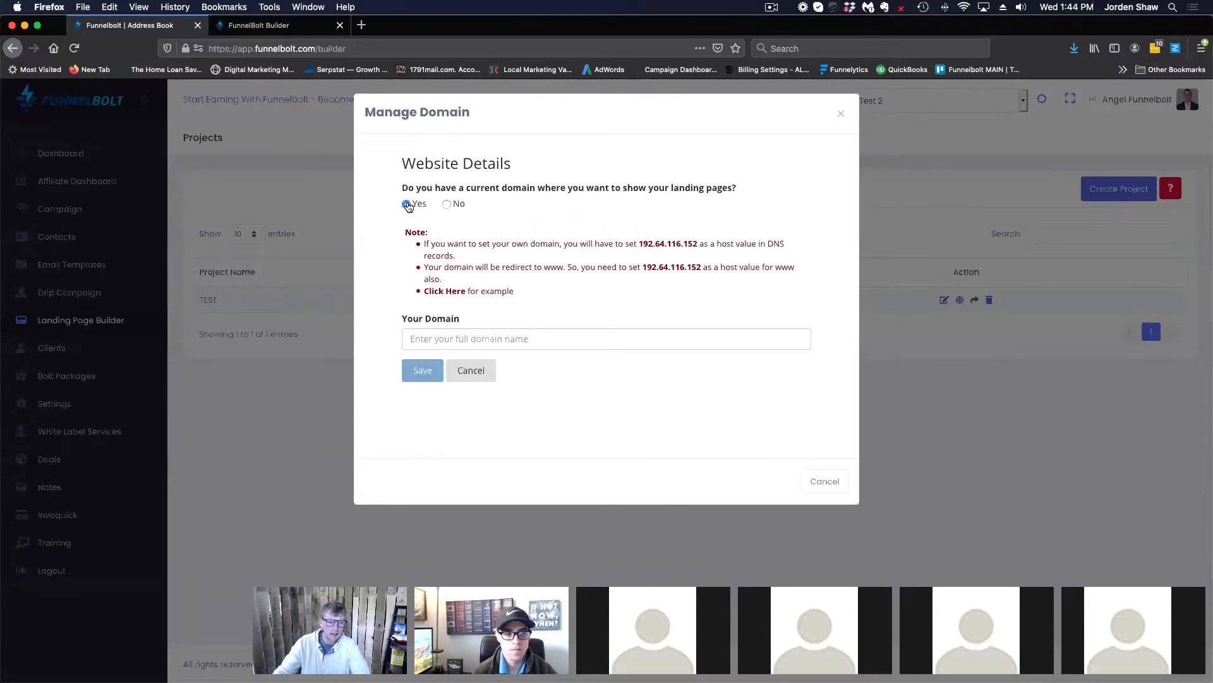
left_click_drag(640, 244, 697, 244)
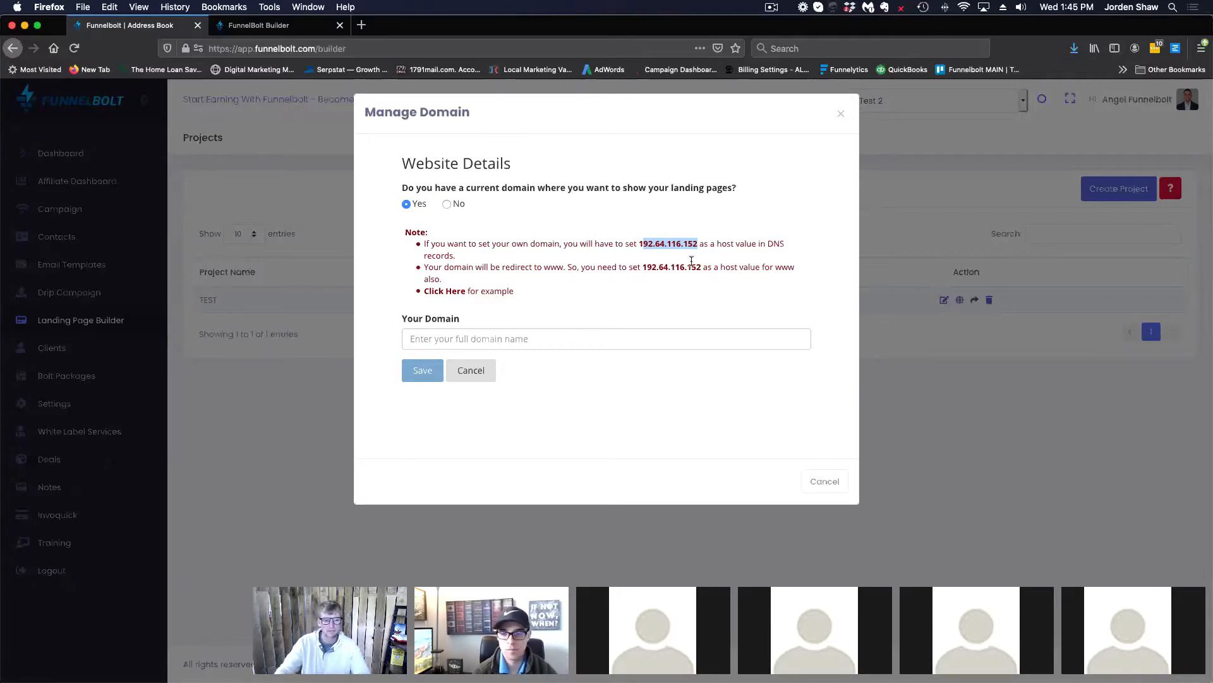
left_click(818, 478)
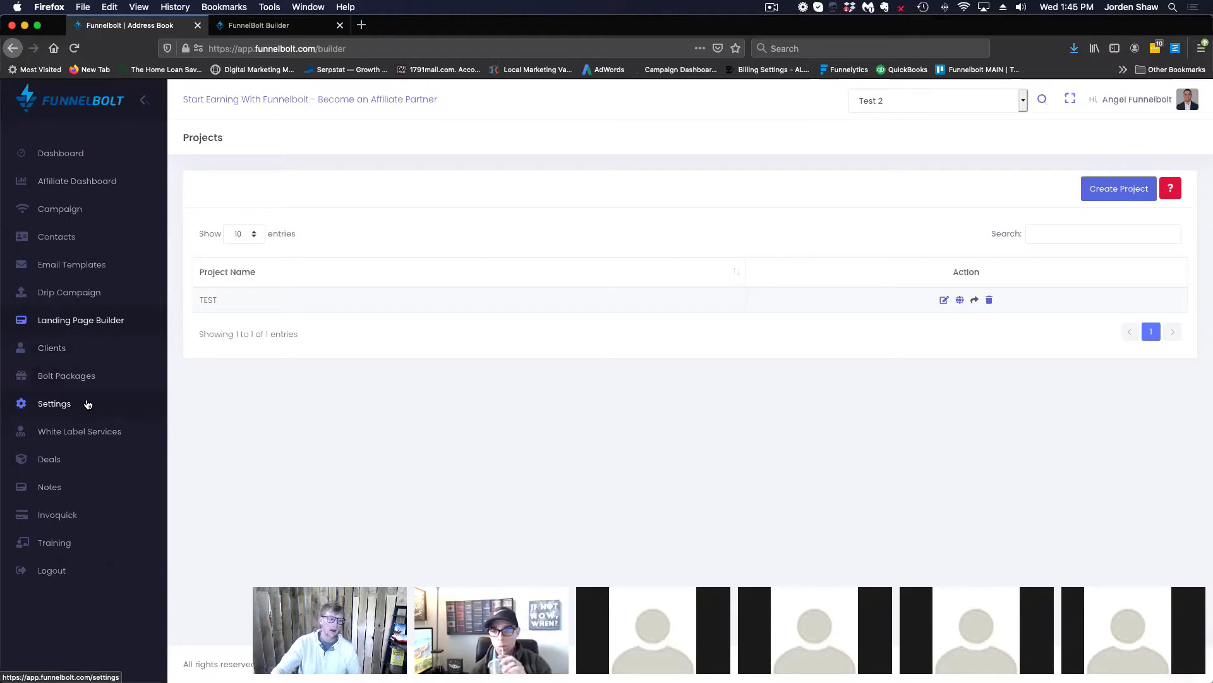
Start a new campaign for Test 2 and set its first email follow-up sequence to Relative time.
left_click(75, 211)
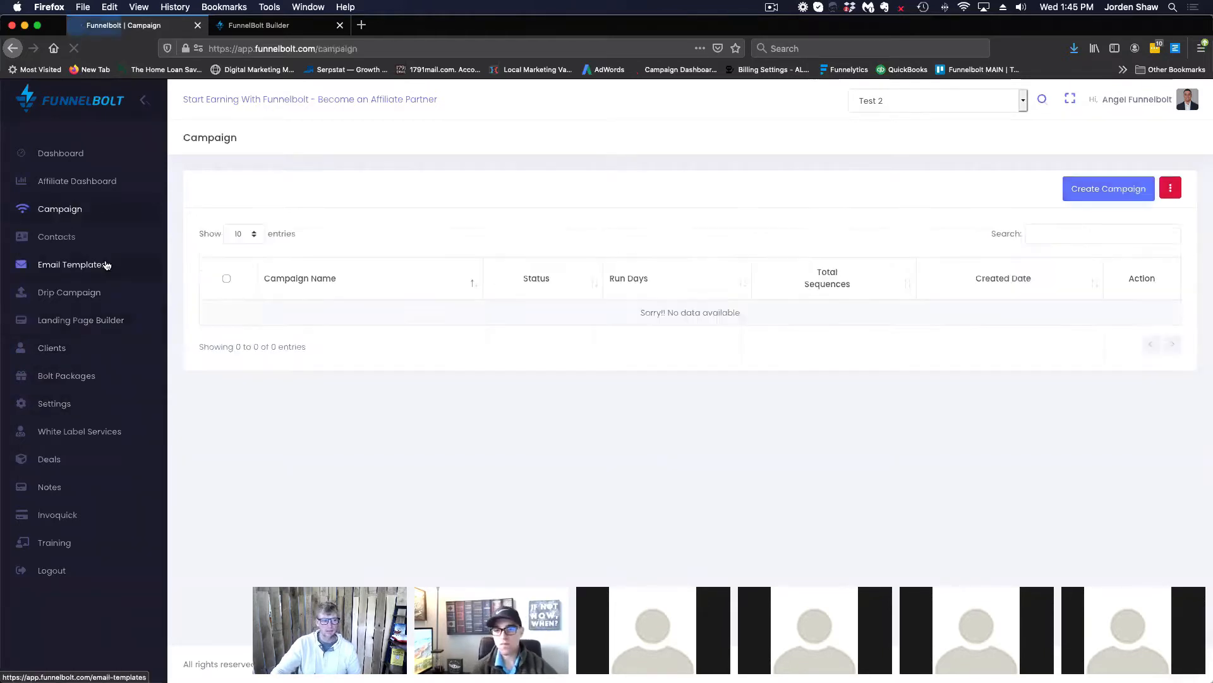
left_click(1135, 193)
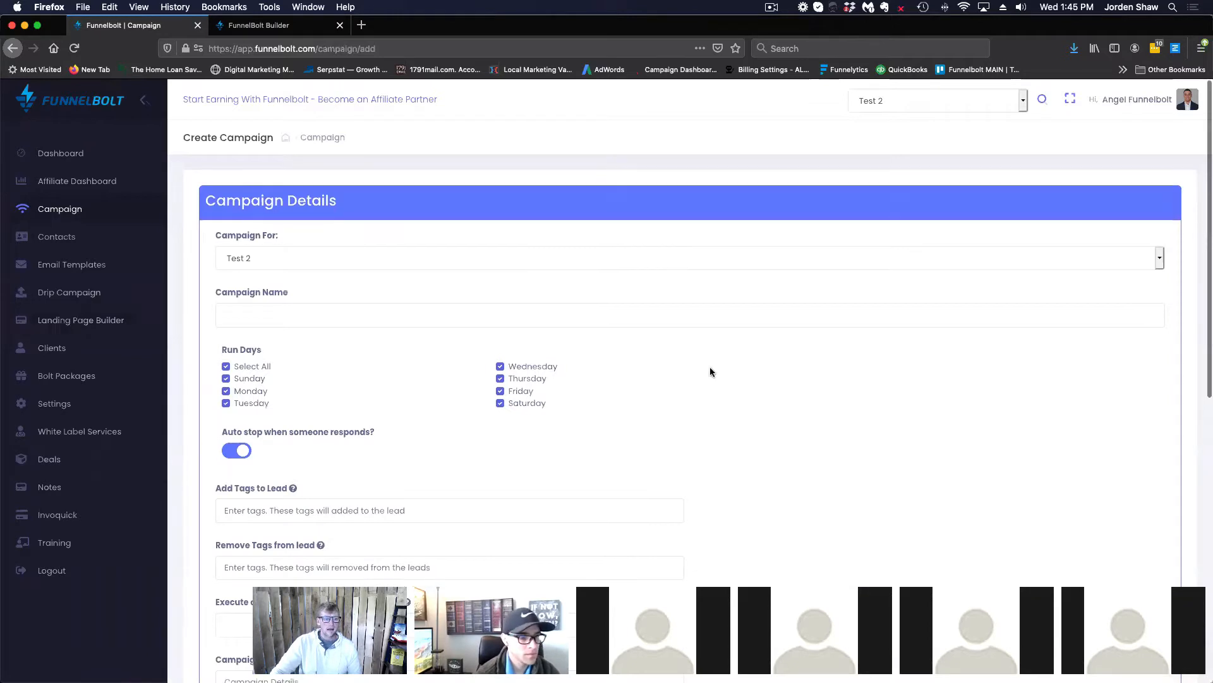
scroll(711, 366, "down", 10)
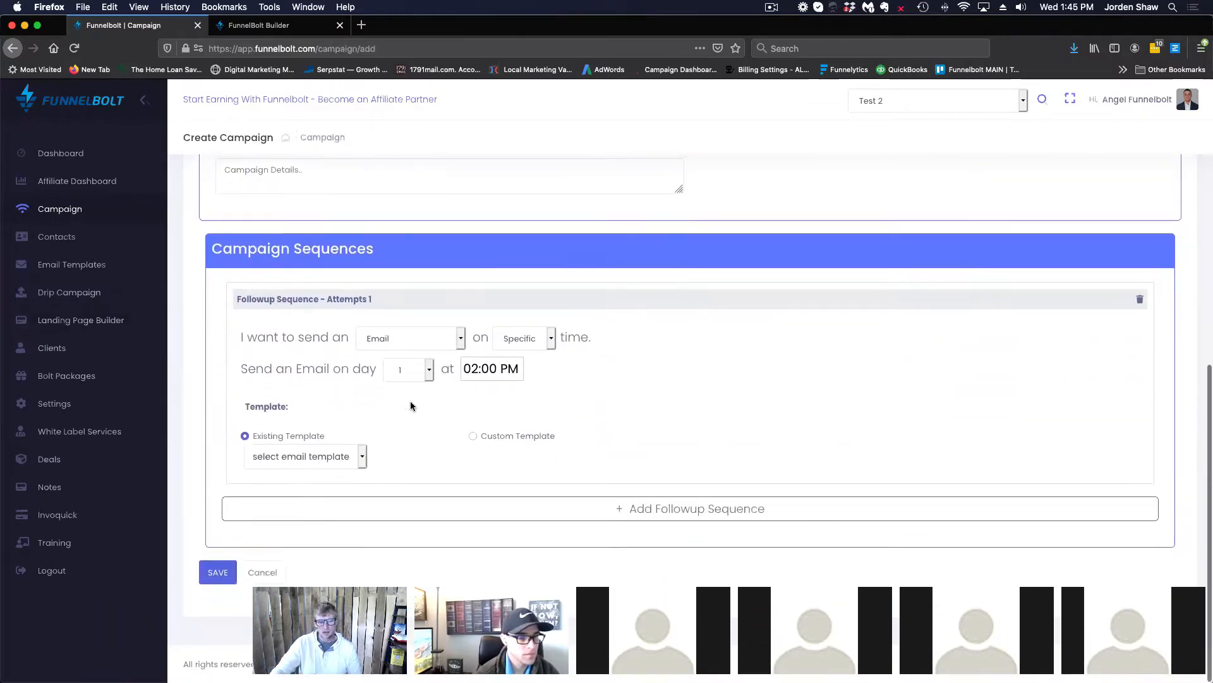
left_click(552, 339)
left_click(587, 332)
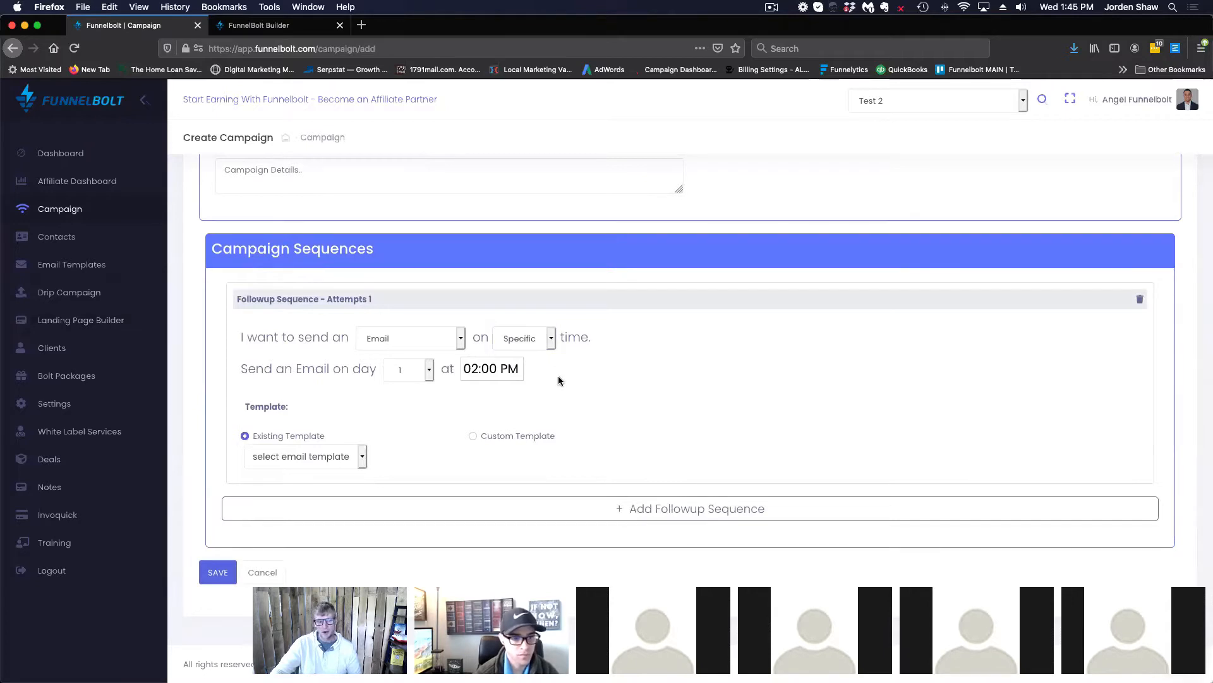
left_click(553, 339)
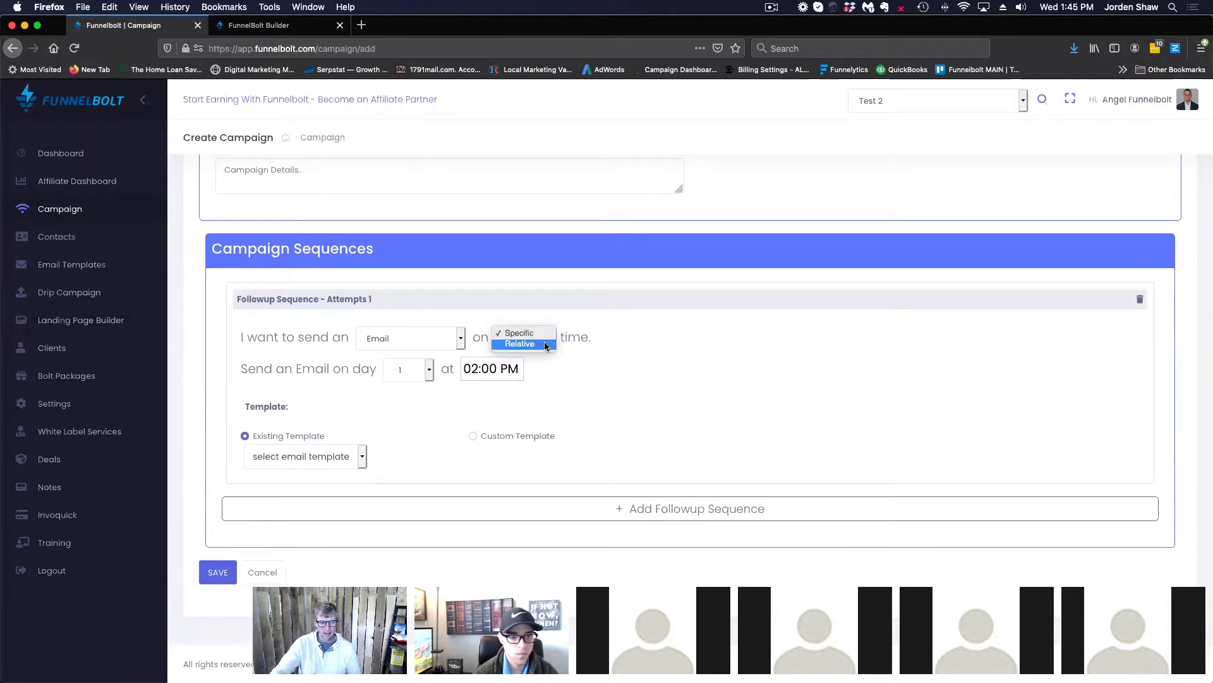
left_click(525, 343)
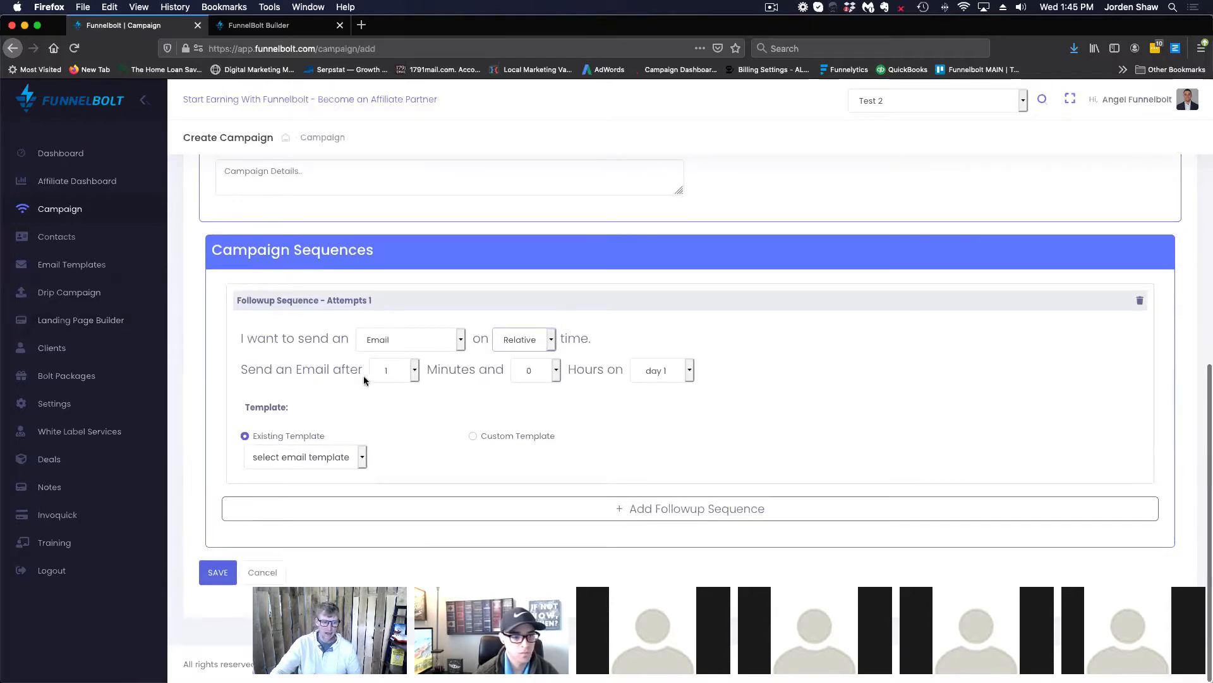
Browse the range of send days offered for the first follow-up email, keeping day 1.
left_click(690, 372)
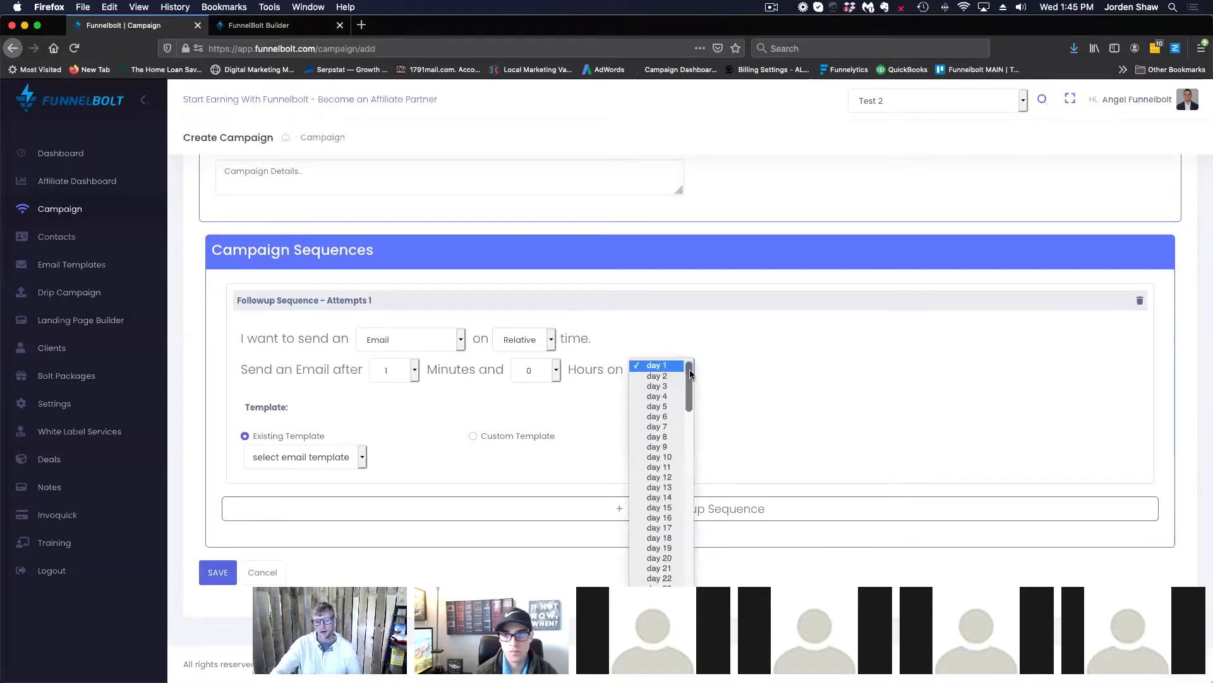
left_click(761, 372)
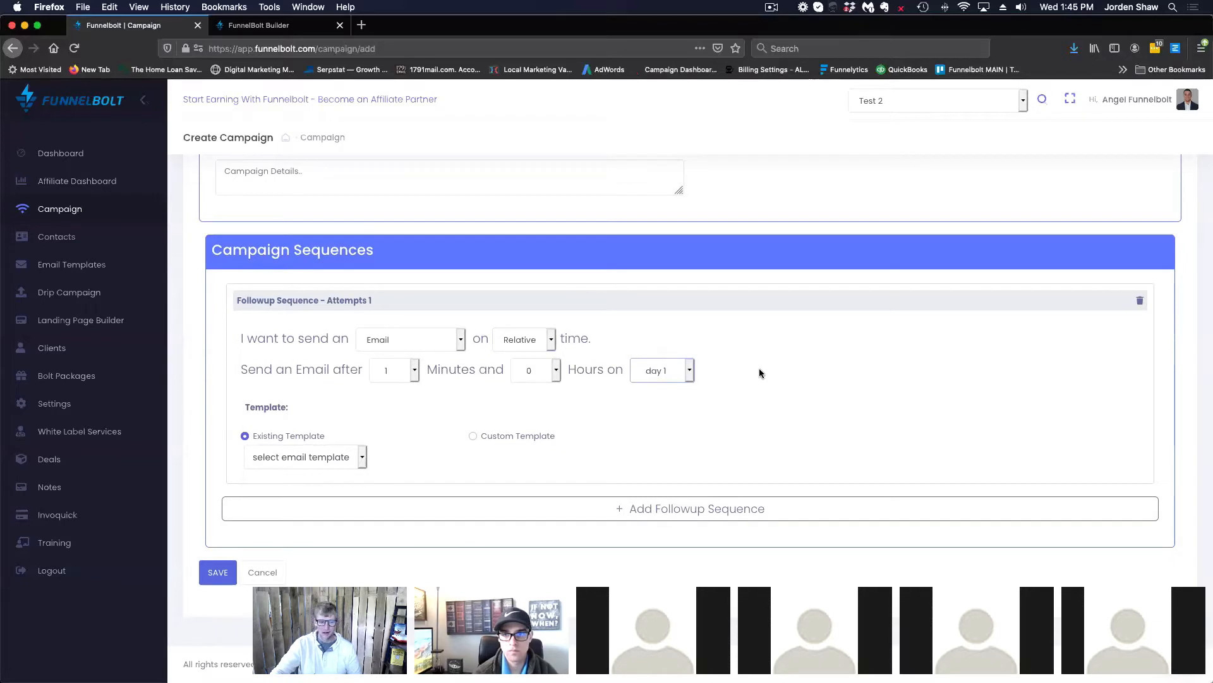
left_click(691, 372)
scroll(662, 423, "down", 20)
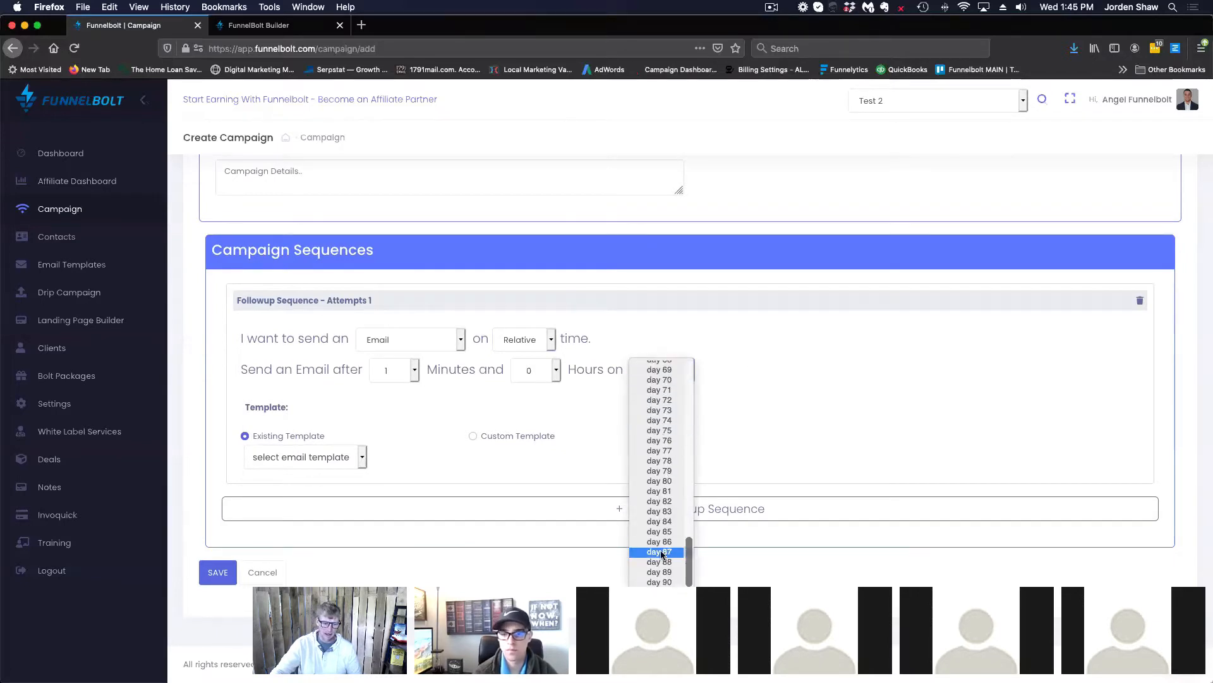
scroll(661, 474, "up", 20)
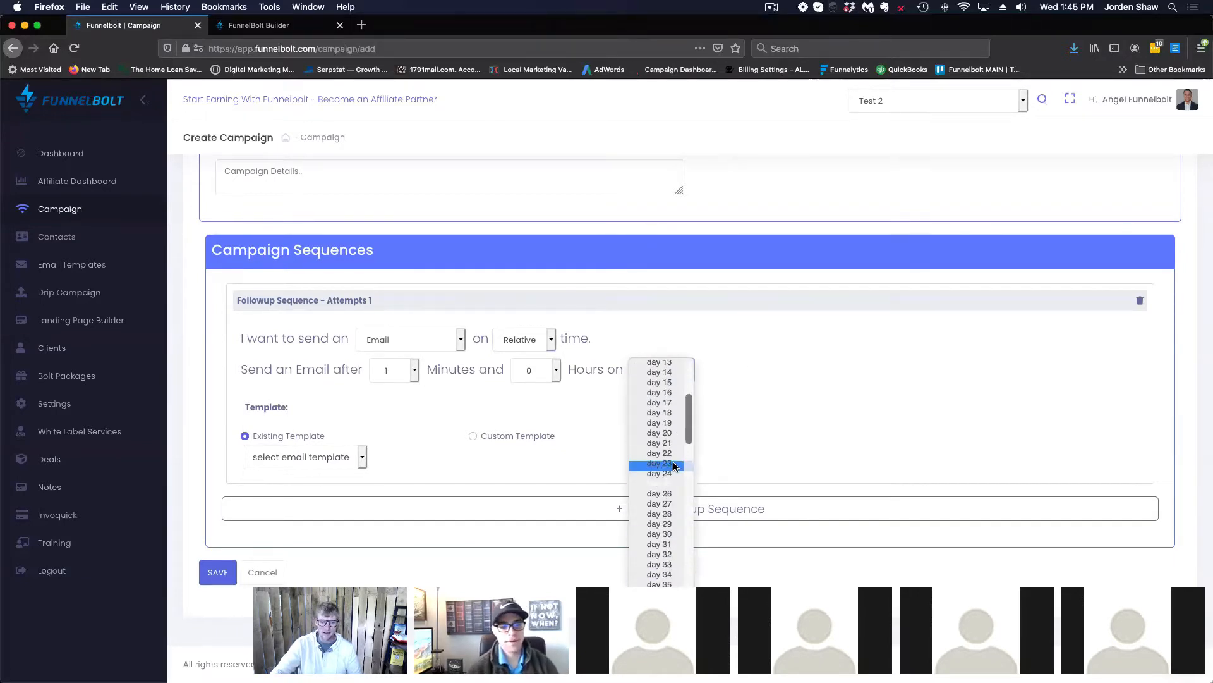
left_click(728, 361)
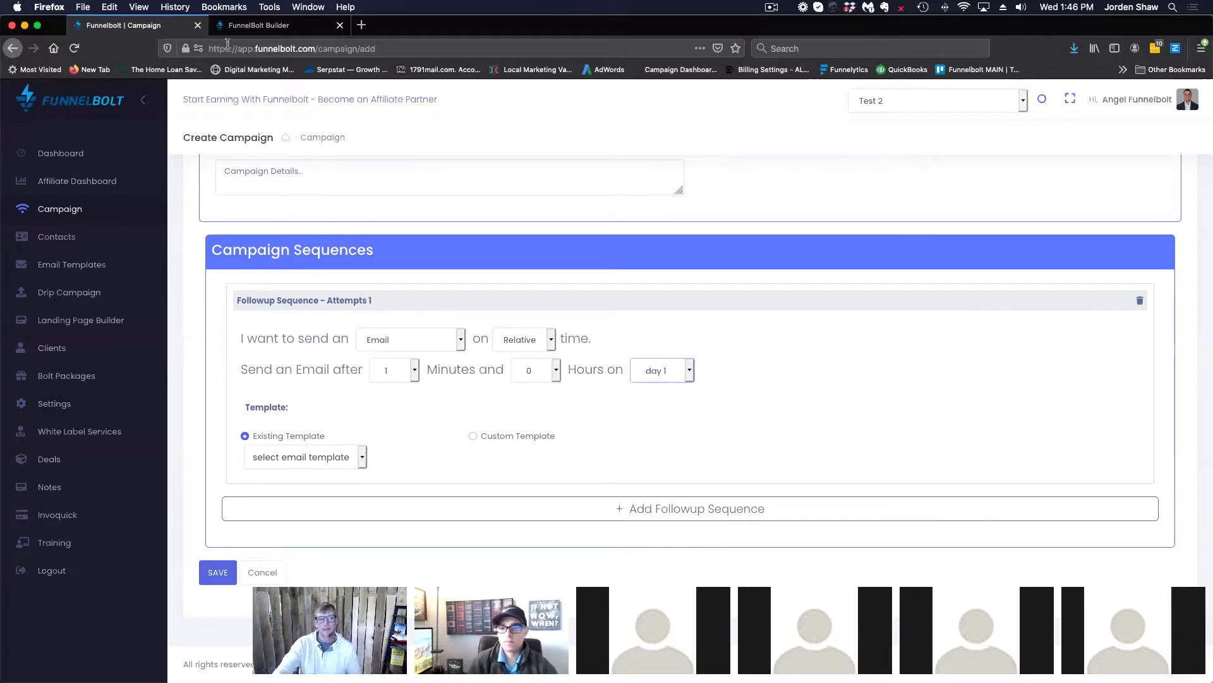
Switch to the page builder and apply the Original template to the empty index.html page.
left_click(262, 26)
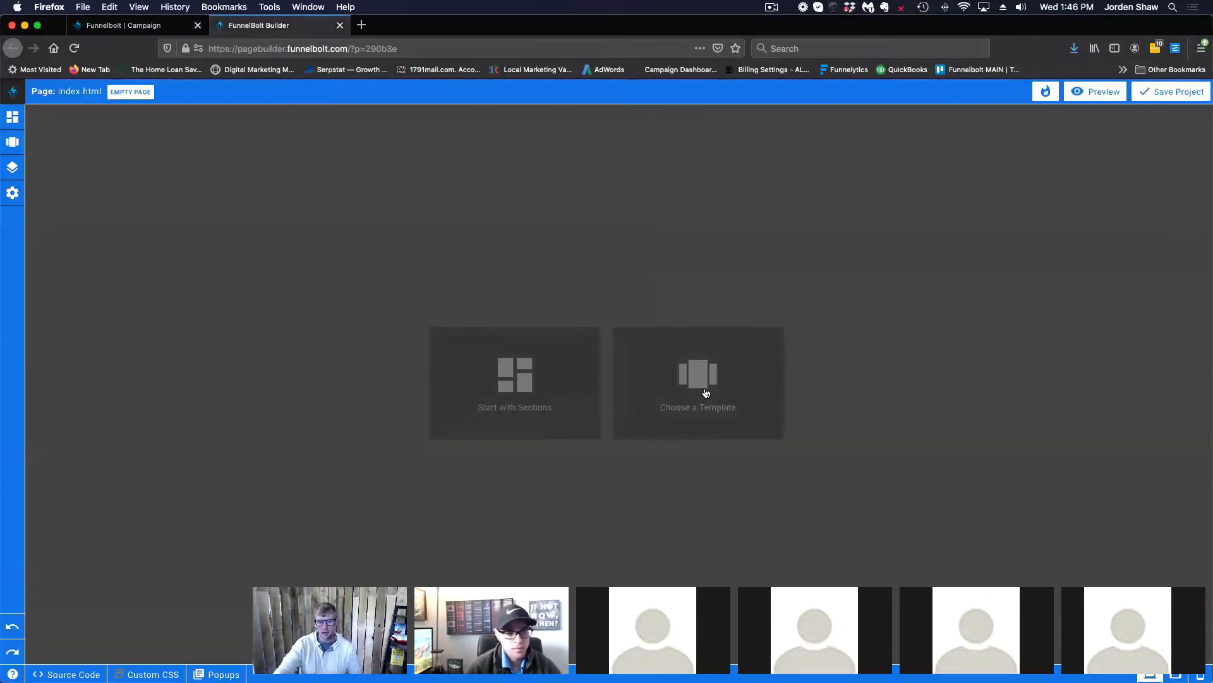
left_click(12, 143)
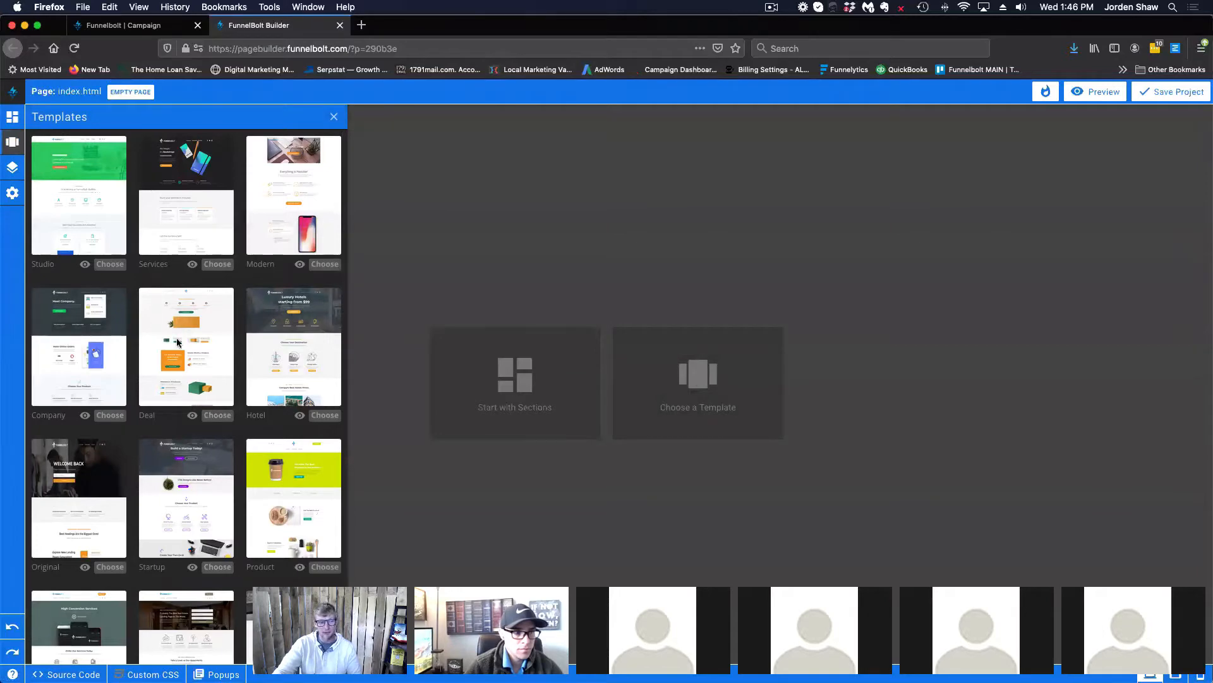
left_click(110, 566)
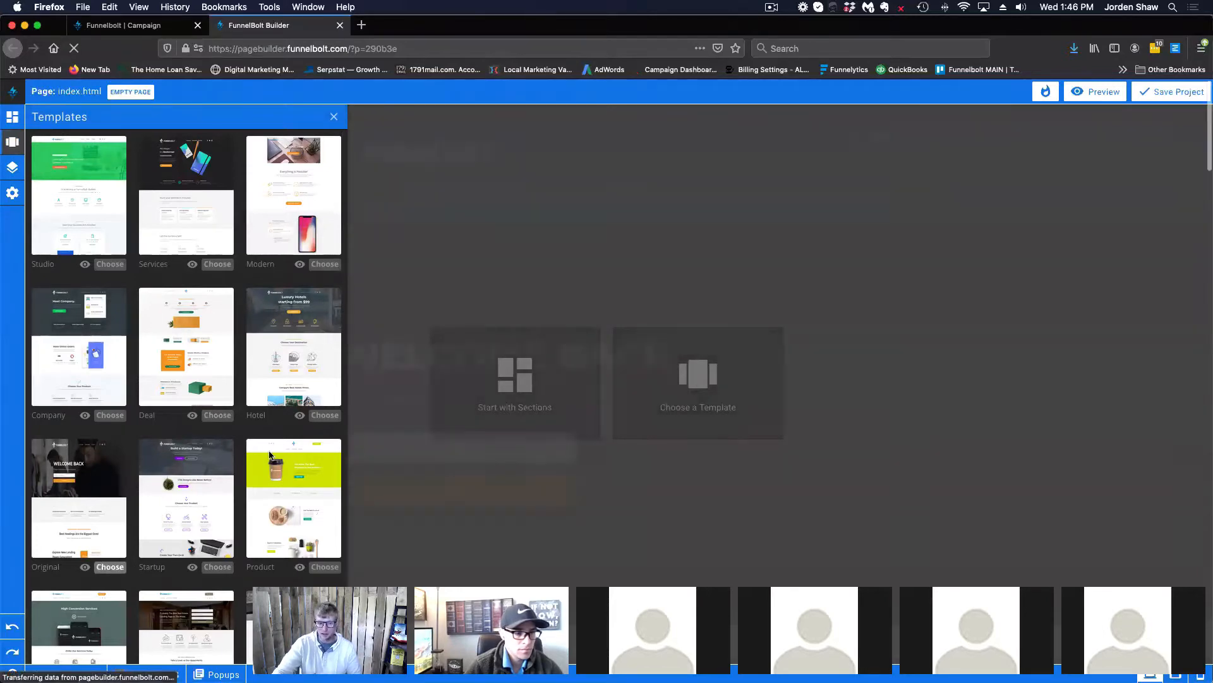
left_click(334, 117)
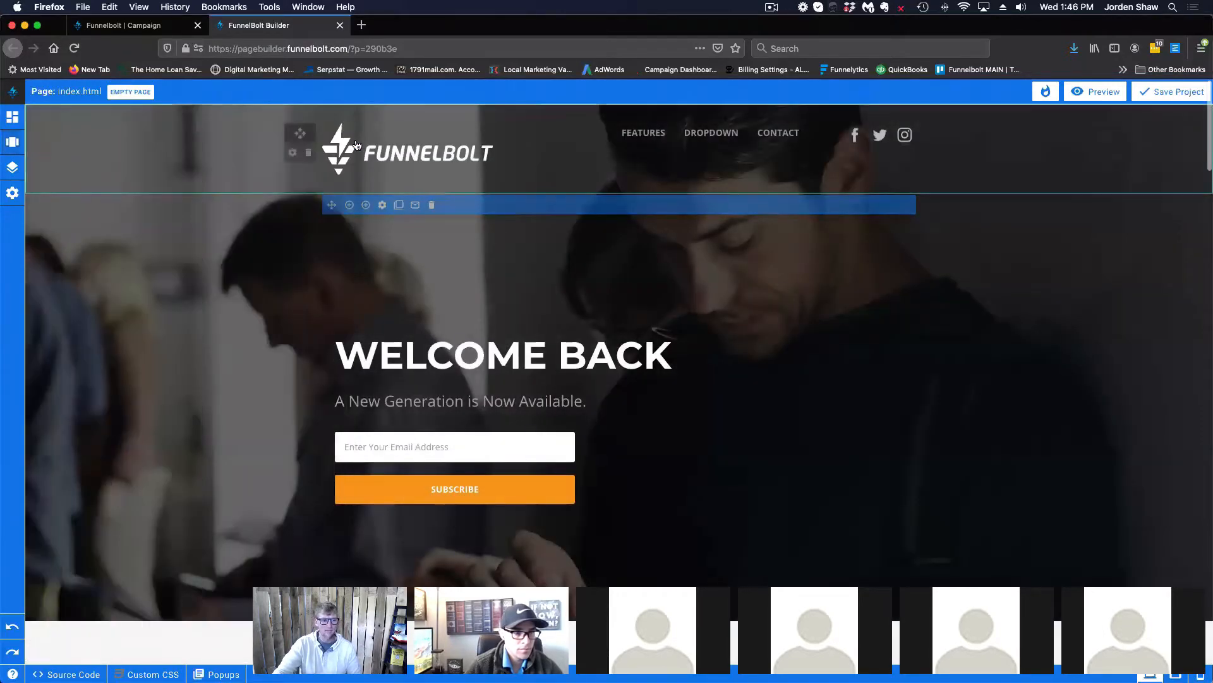
Open the settings of the Welcome Back subscription form and review the available form types.
left_click(415, 204)
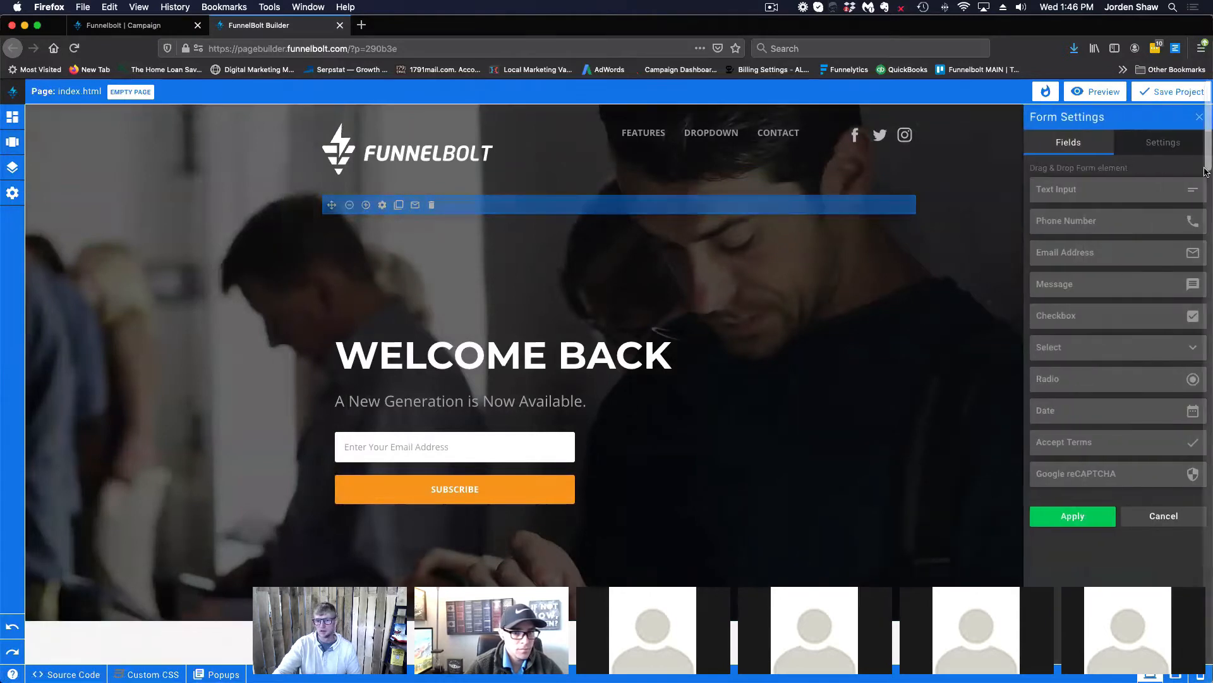
left_click(1163, 142)
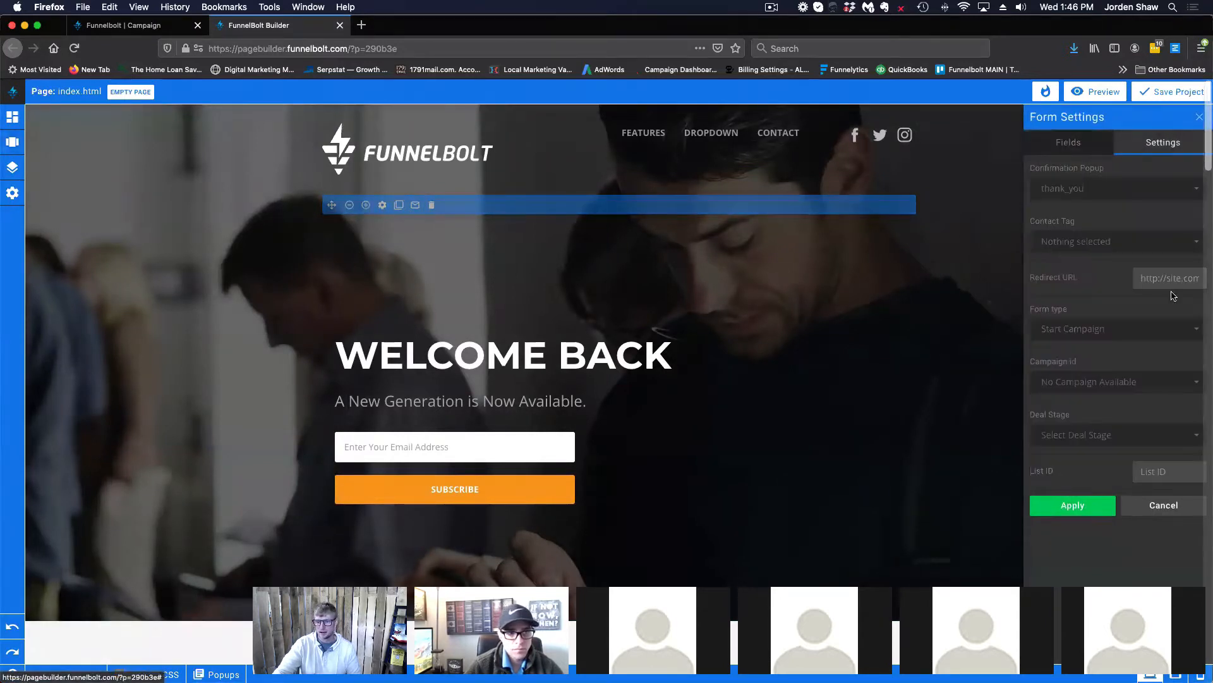
left_click(1150, 334)
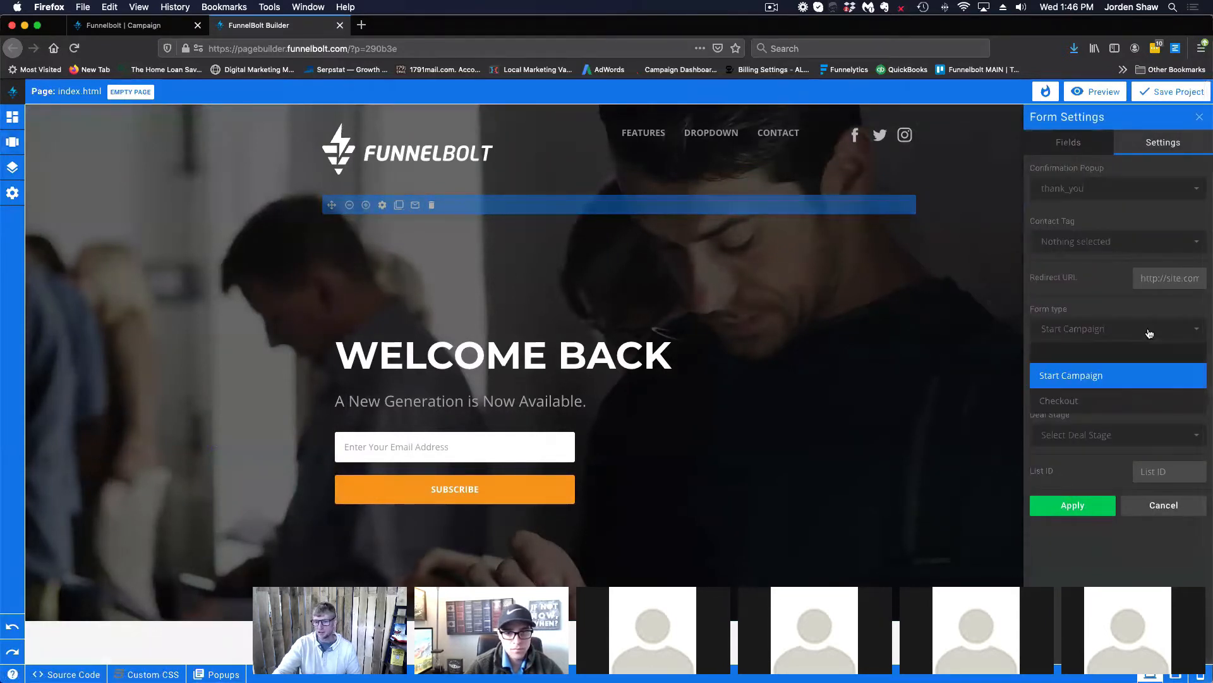
left_click(1027, 303)
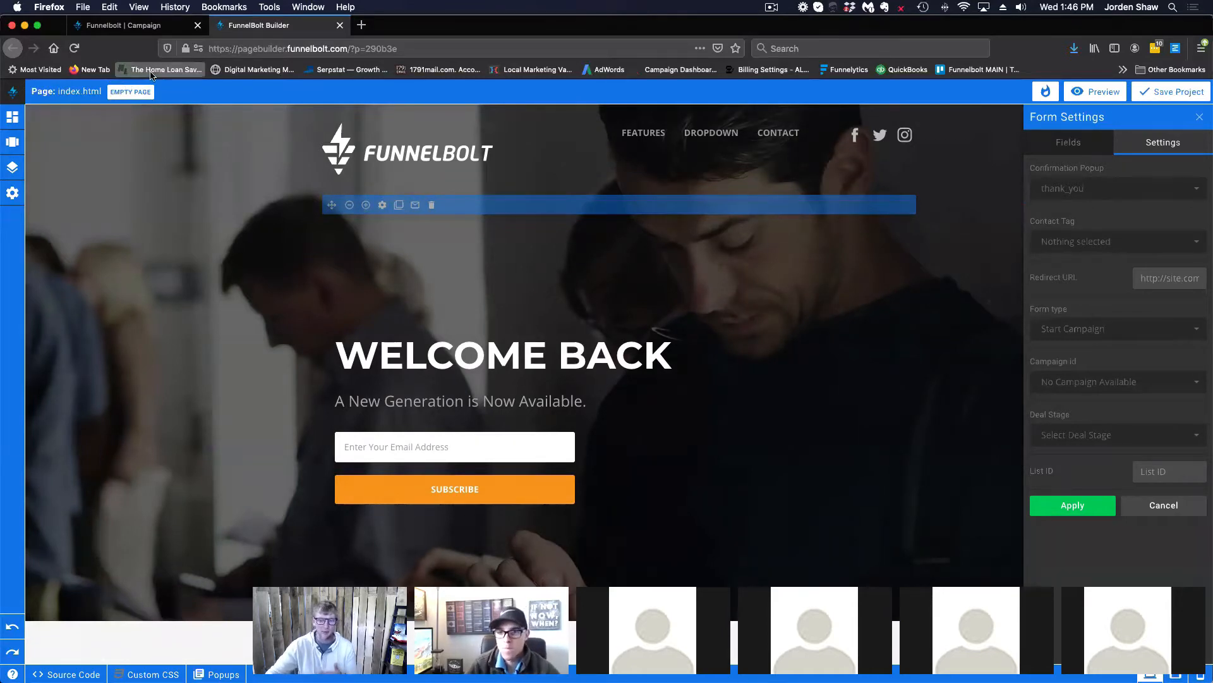
Return to the new campaign and set its first follow-up email to a Specific time on day 1 with a custom template.
left_click(108, 27)
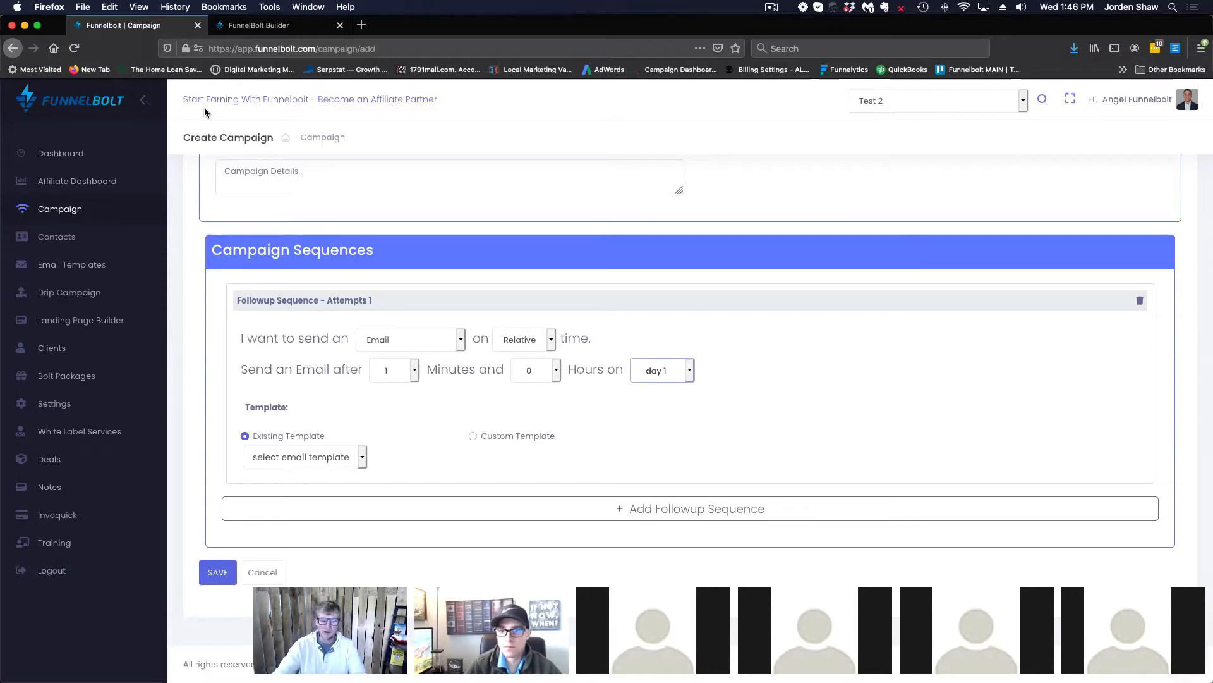
left_click(505, 349)
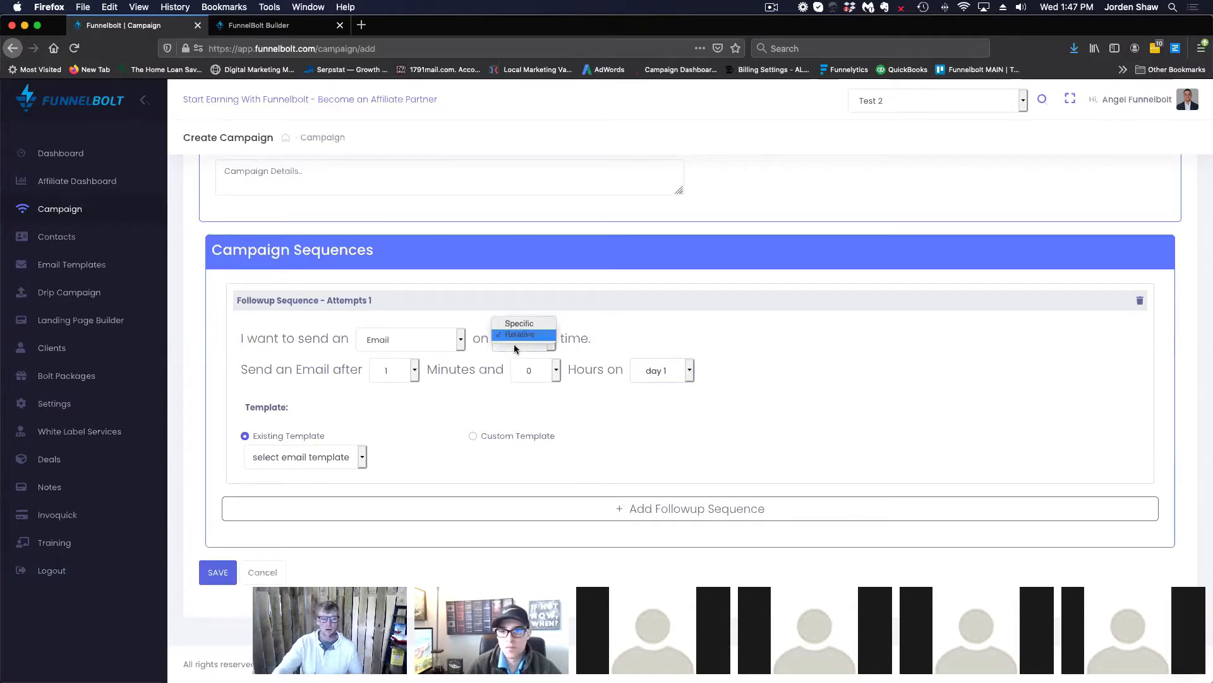
left_click(496, 340)
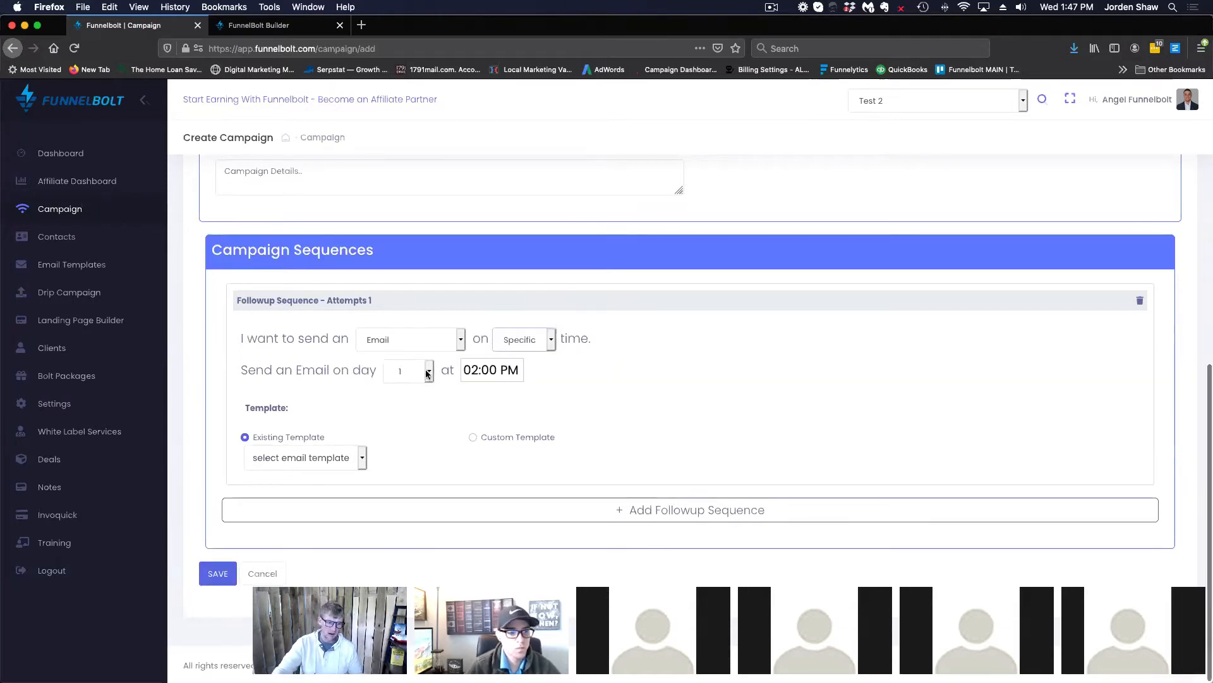
left_click(426, 373)
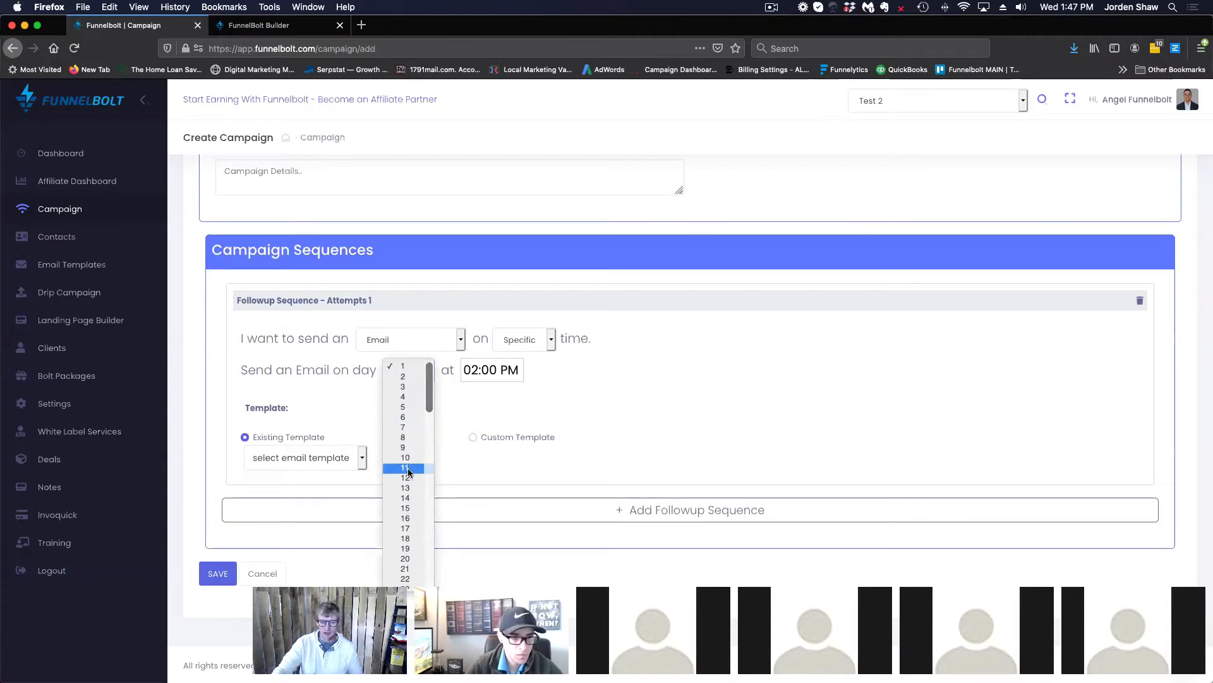
left_click(592, 384)
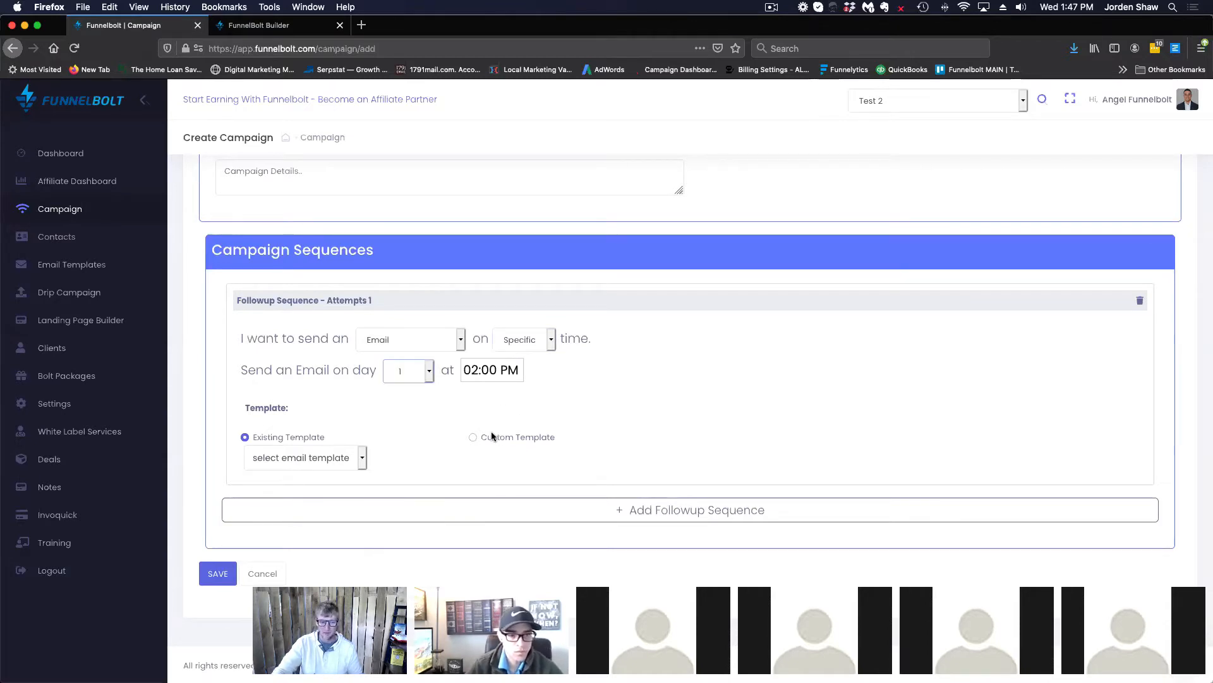
left_click(473, 437)
scroll(508, 399, "down", 3)
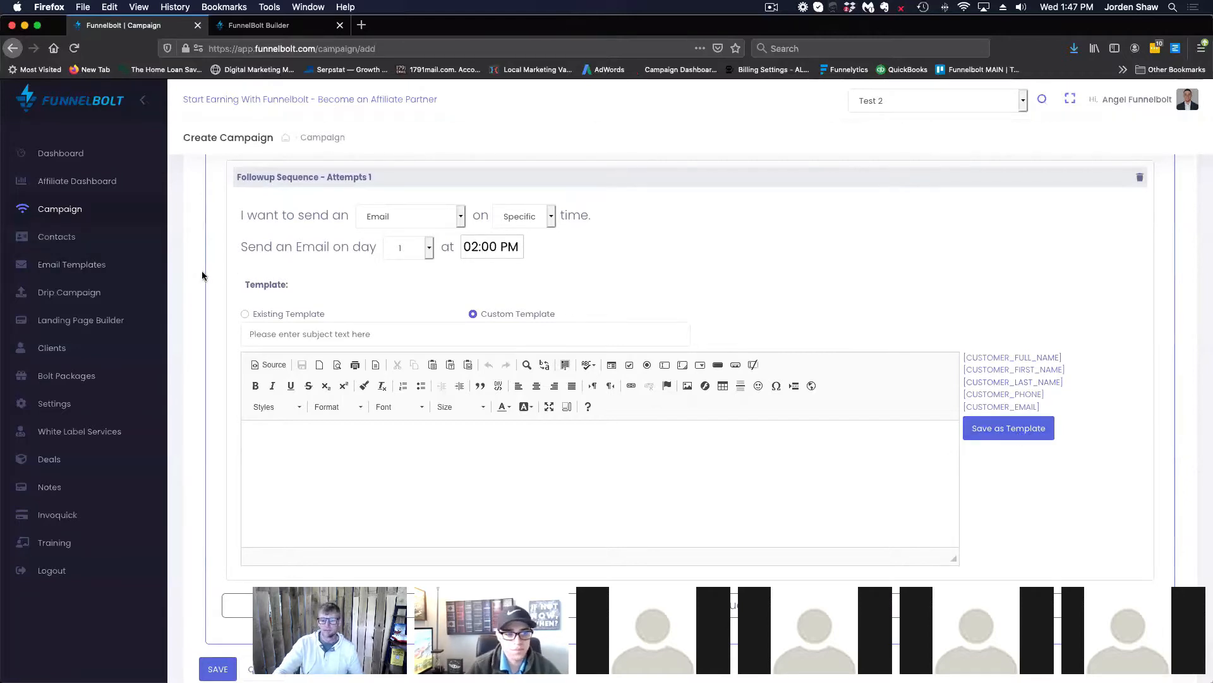
Add several more follow-up sequences below the first one in the campaign.
scroll(539, 499, "down", 2)
left_click(634, 511)
scroll(653, 458, "down", 3)
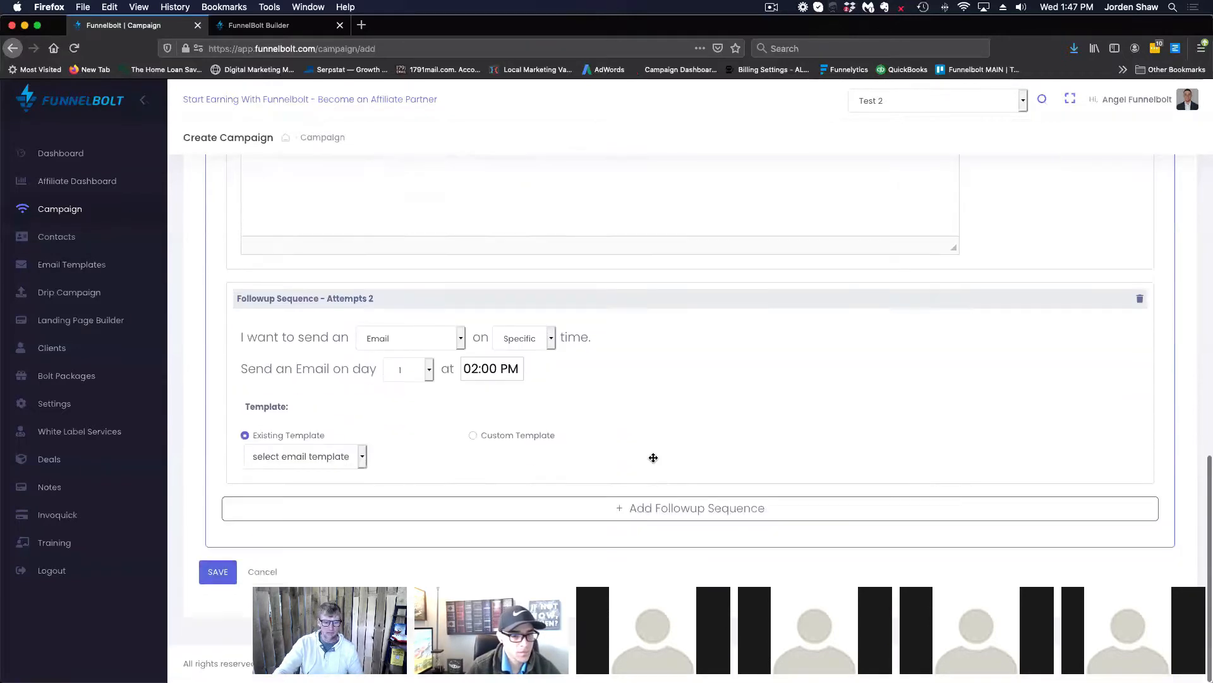
left_click(636, 538)
scroll(637, 506, "down", 3)
left_click(636, 506)
scroll(653, 456, "down", 3)
left_click(636, 510)
Review the campaign's auto-stop and tag options and the message types offered for the first follow-up, keeping Email.
scroll(632, 477, "up", 15)
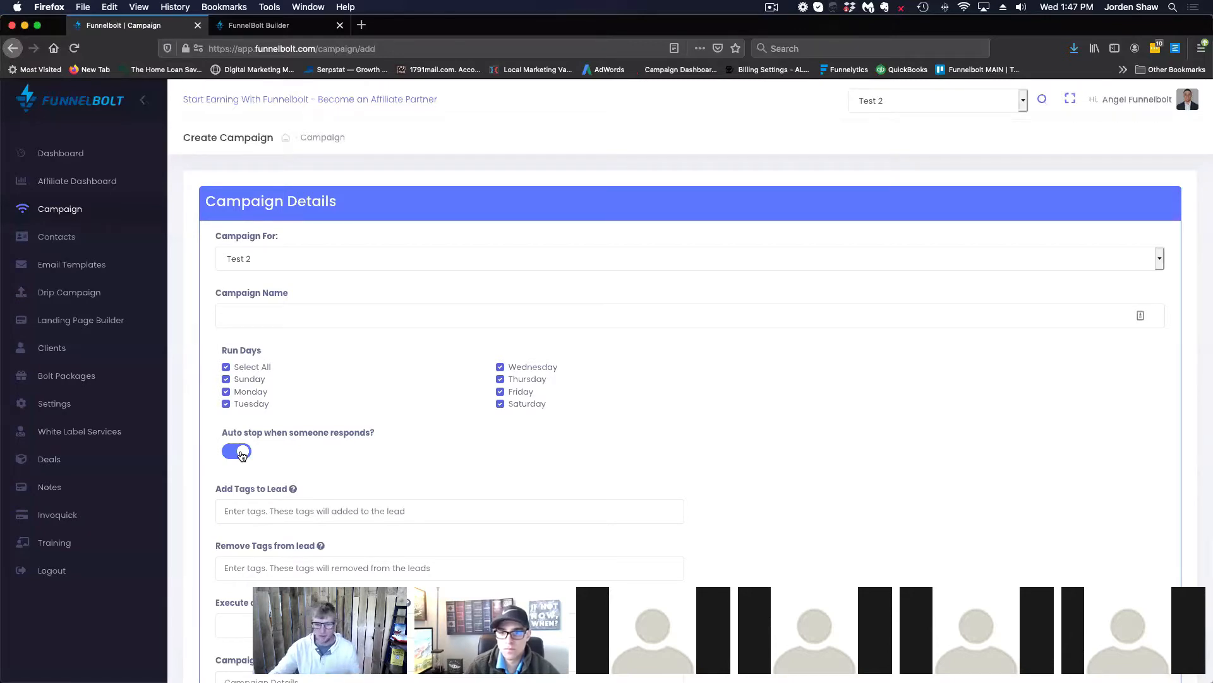
scroll(807, 424, "down", 7)
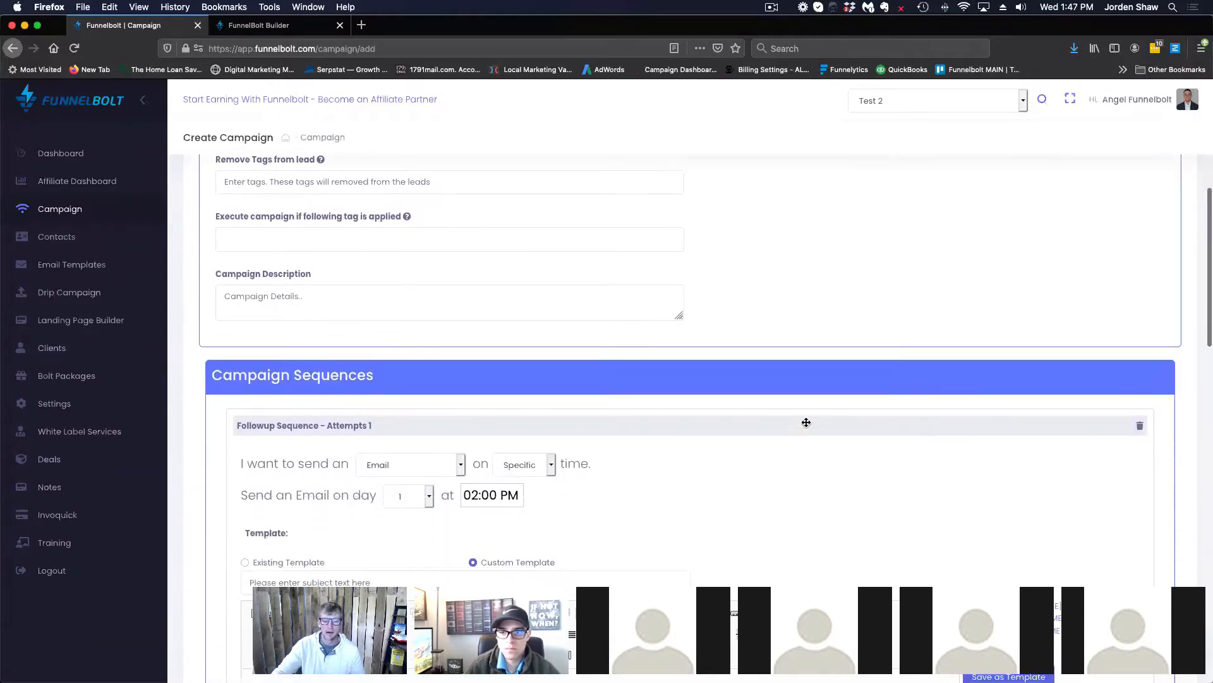
scroll(758, 414, "down", 1)
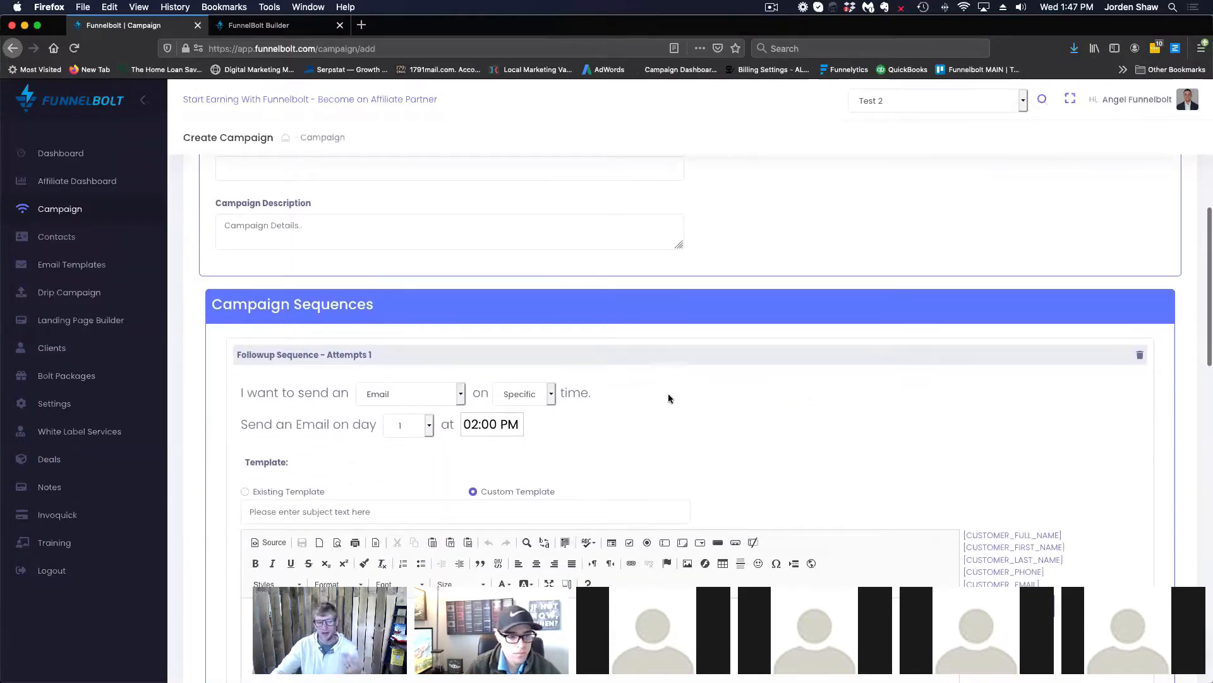
left_click(461, 395)
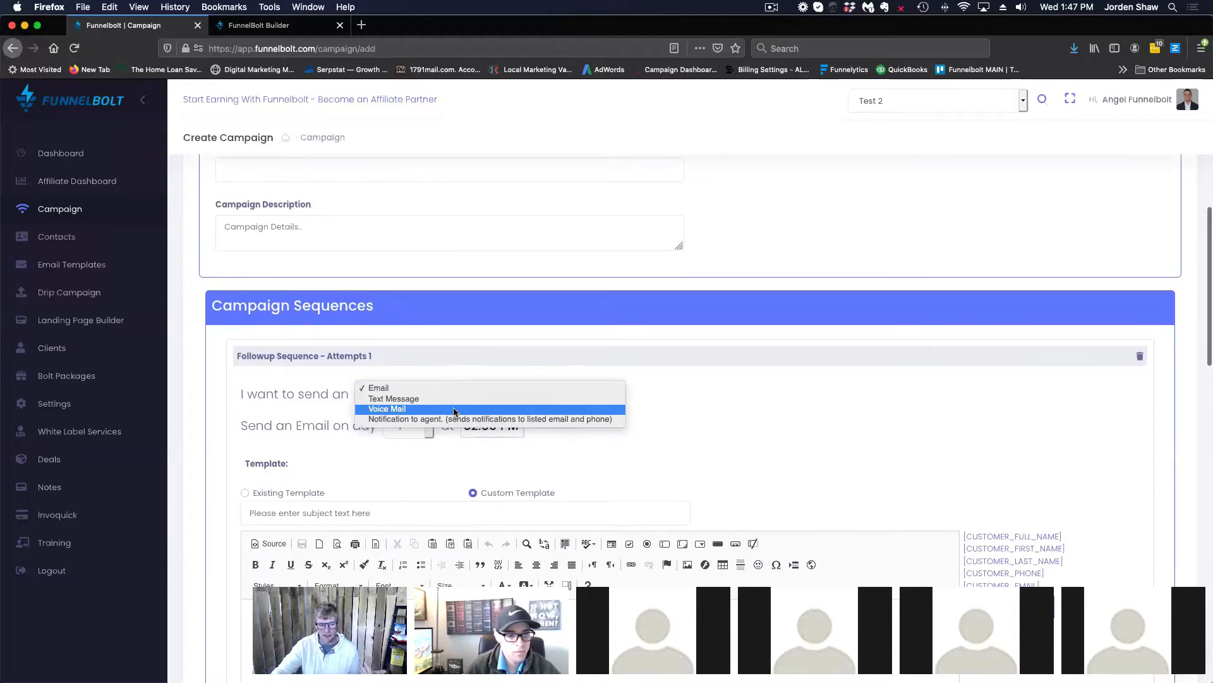
left_click(873, 425)
scroll(918, 421, "down", 5)
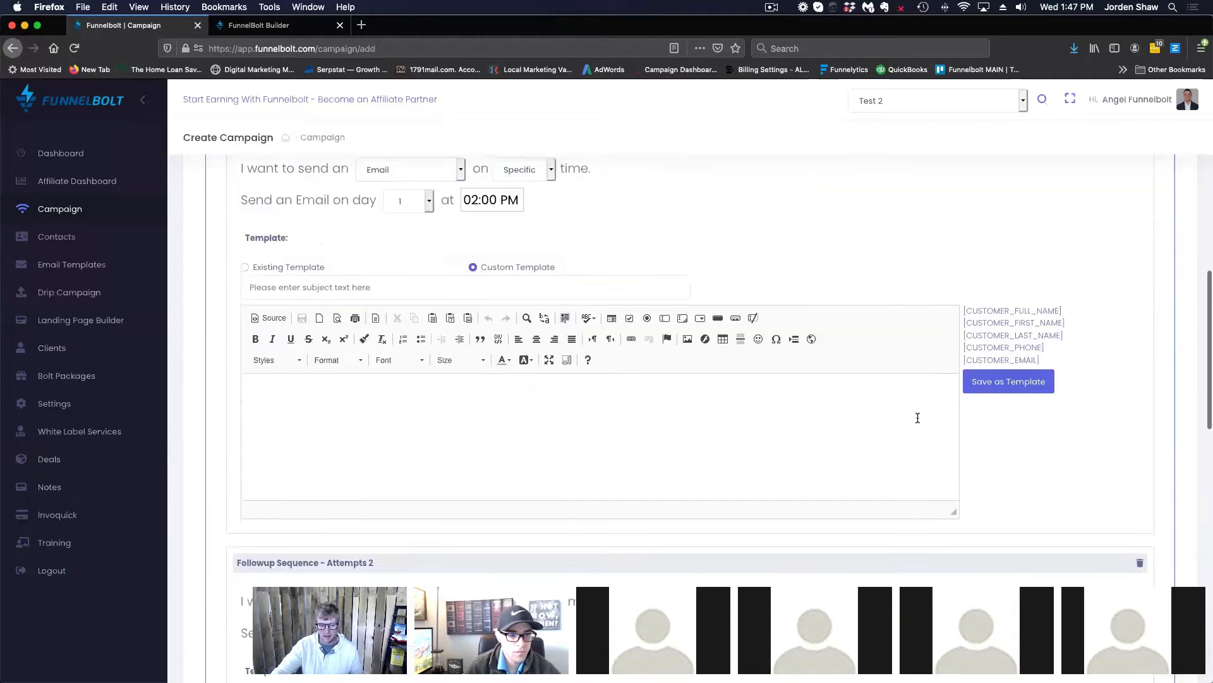
scroll(918, 421, "up", 12)
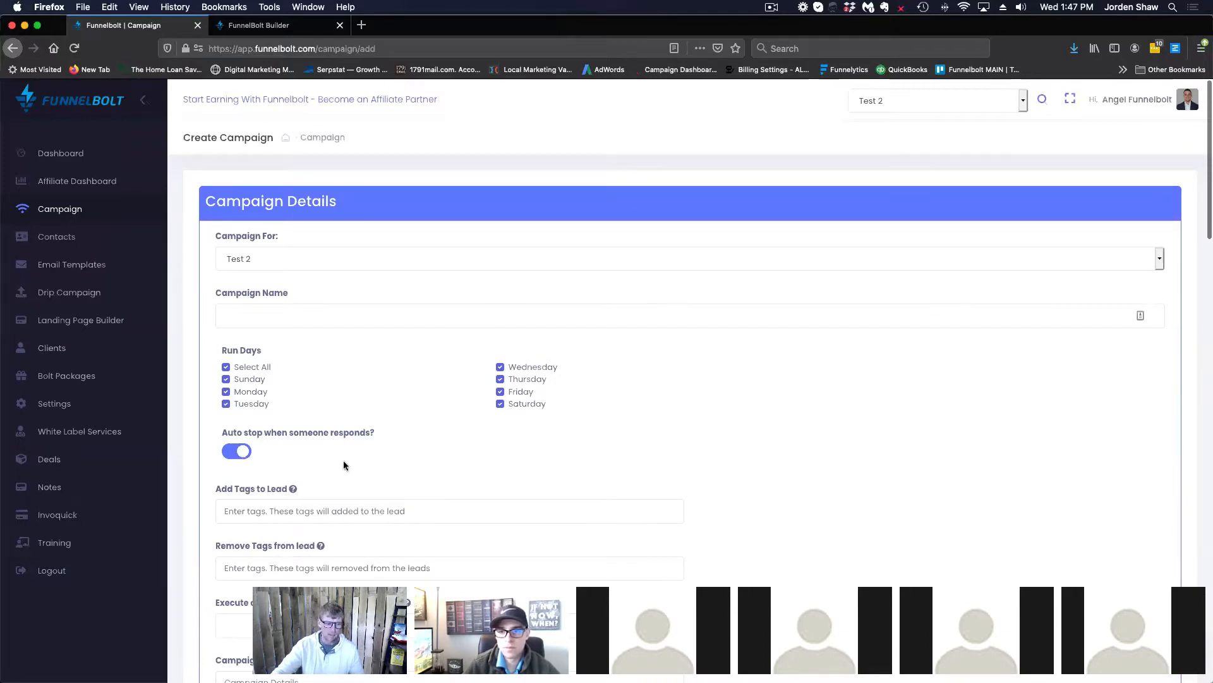
scroll(328, 460, "down", 3)
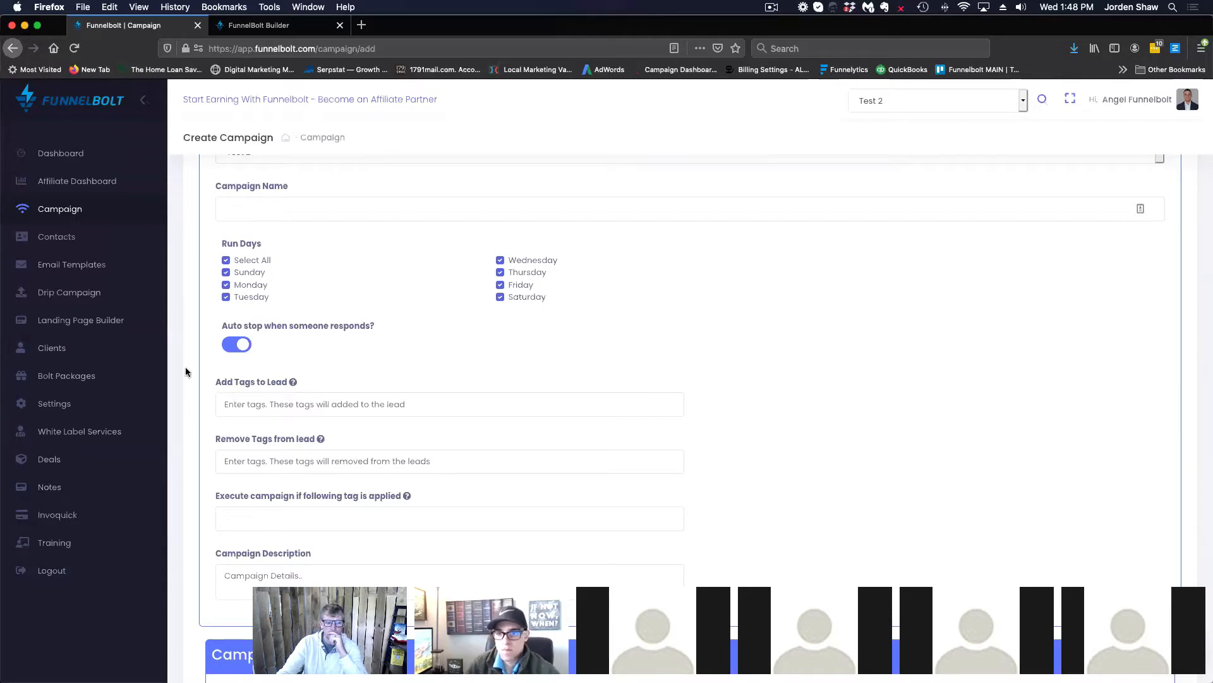
Look at Test 2's drip campaign page and the contact CSV upload page, and return to the contact list.
left_click(92, 294)
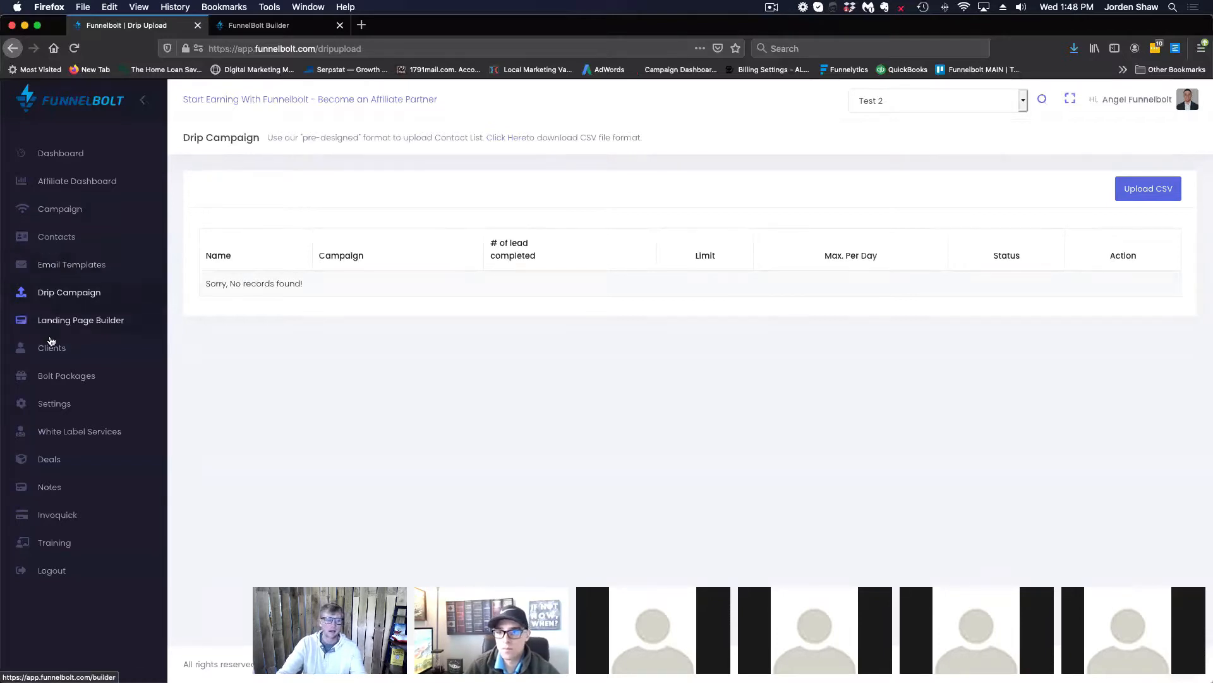
left_click(56, 240)
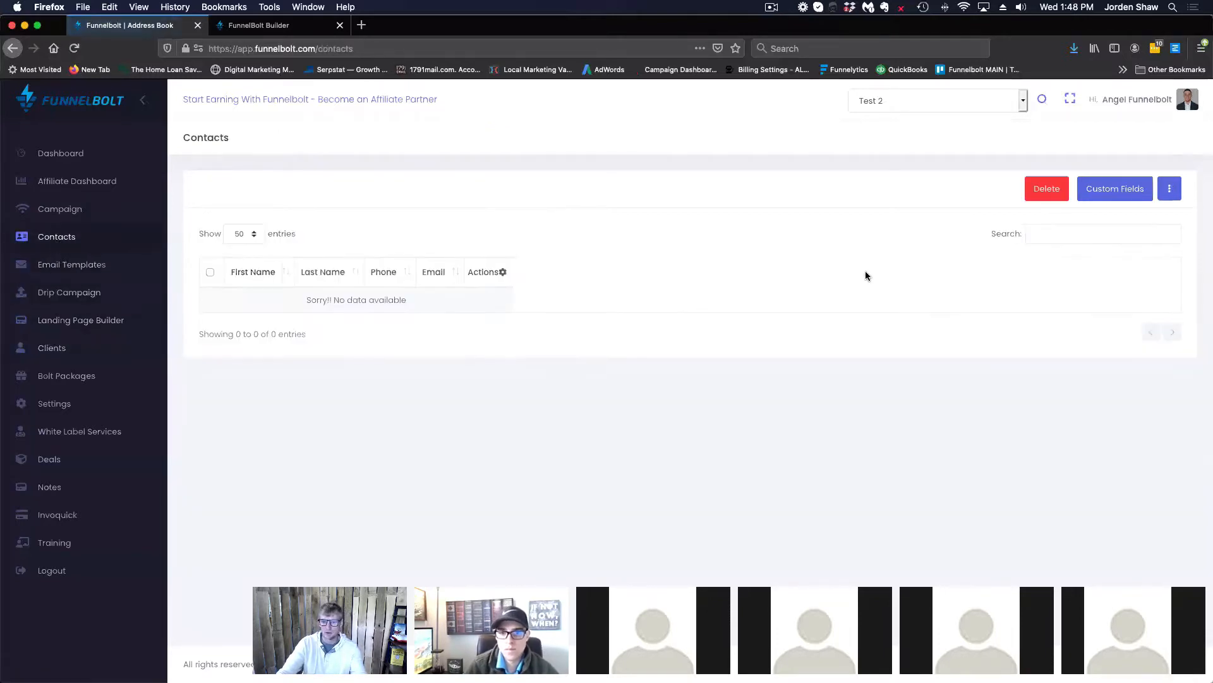
left_click(1171, 189)
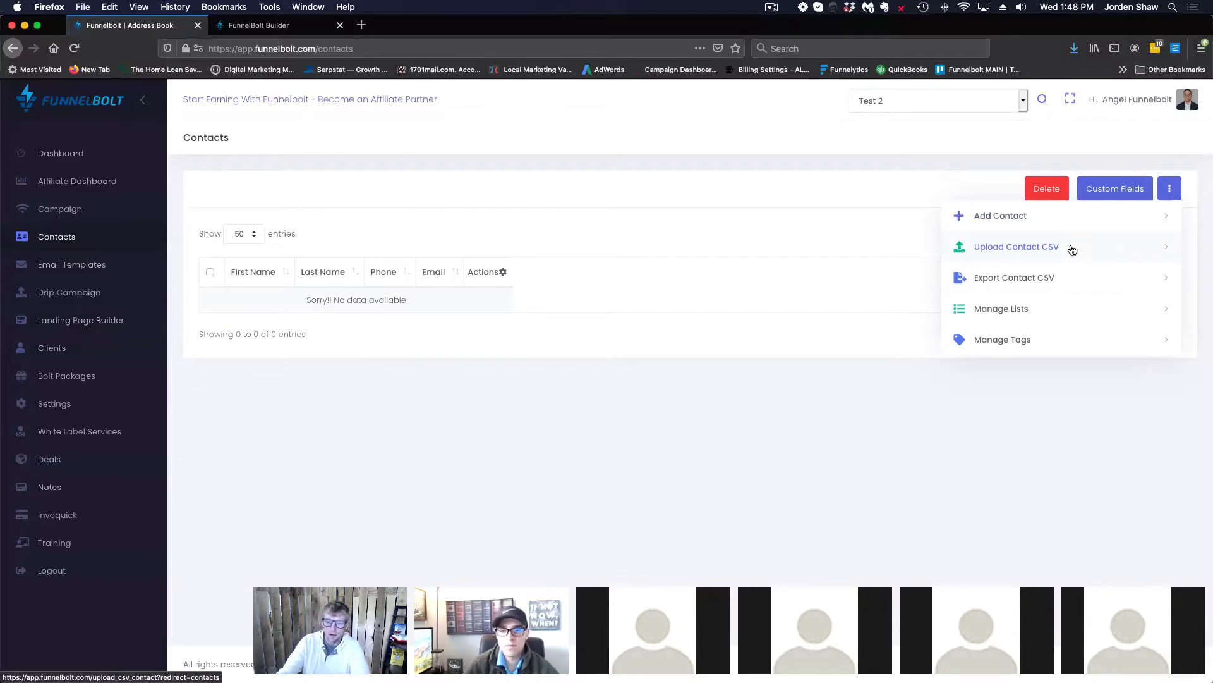
left_click(1047, 246)
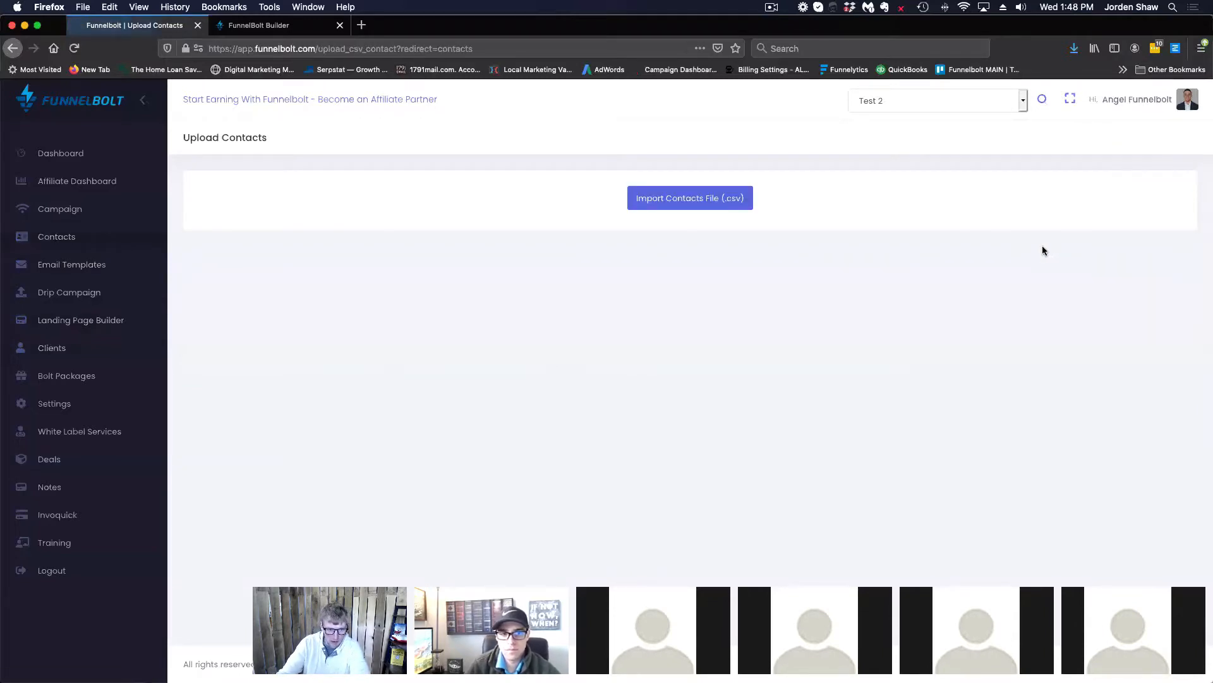
left_click(13, 49)
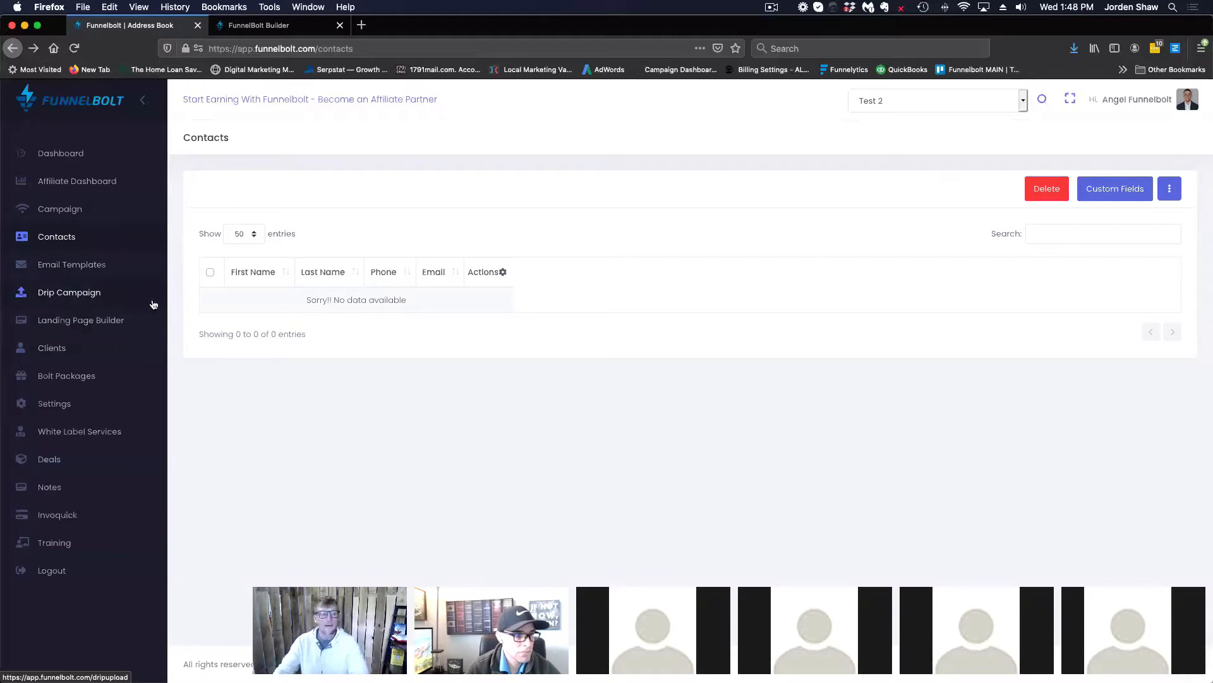
Show the available contact management options and switch the contact list from Test 2 to Default Account.
left_click(1168, 192)
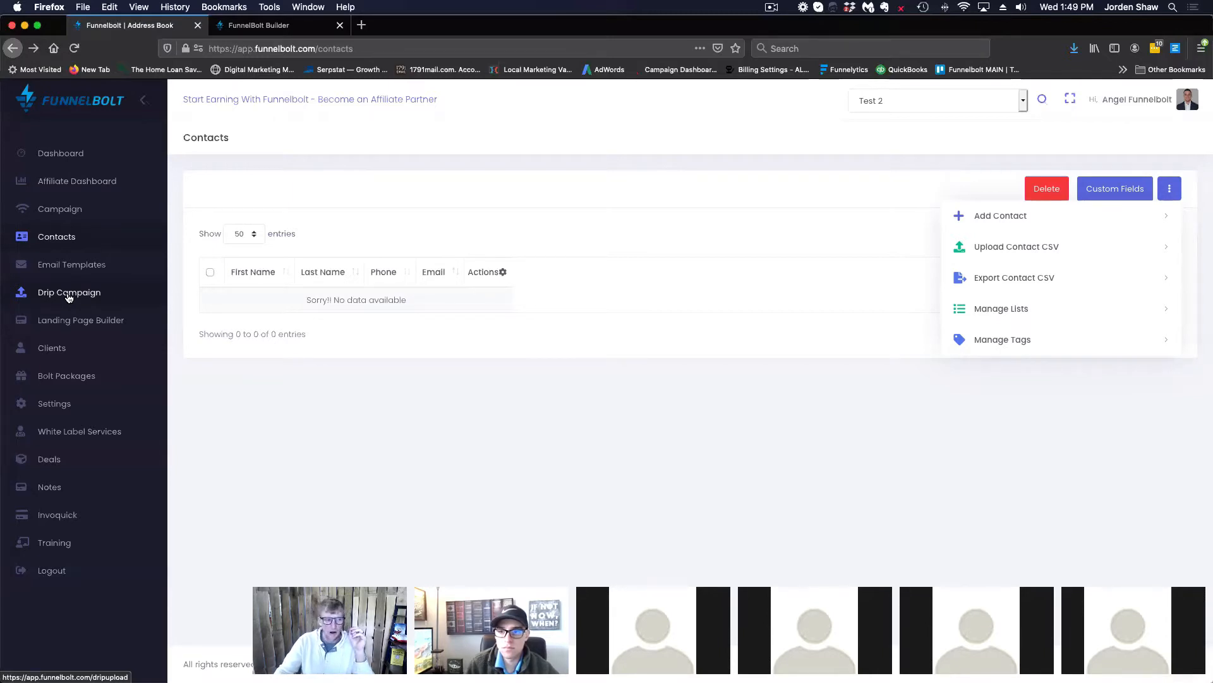
left_click(1024, 105)
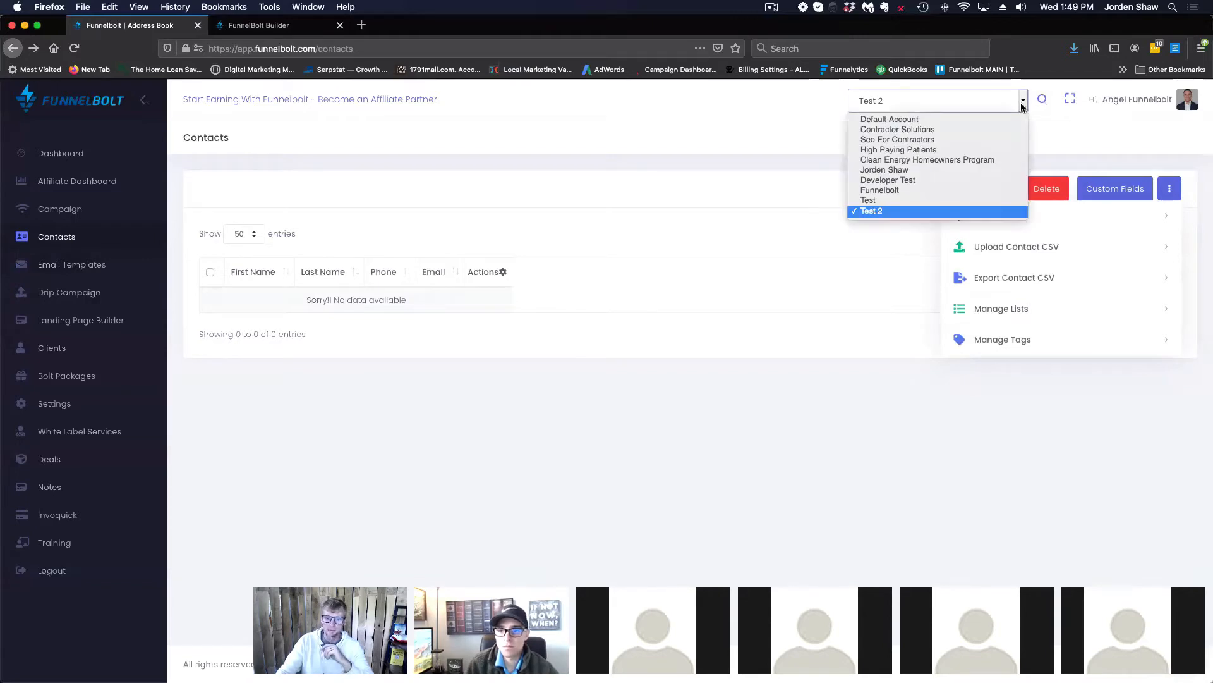
left_click(1004, 119)
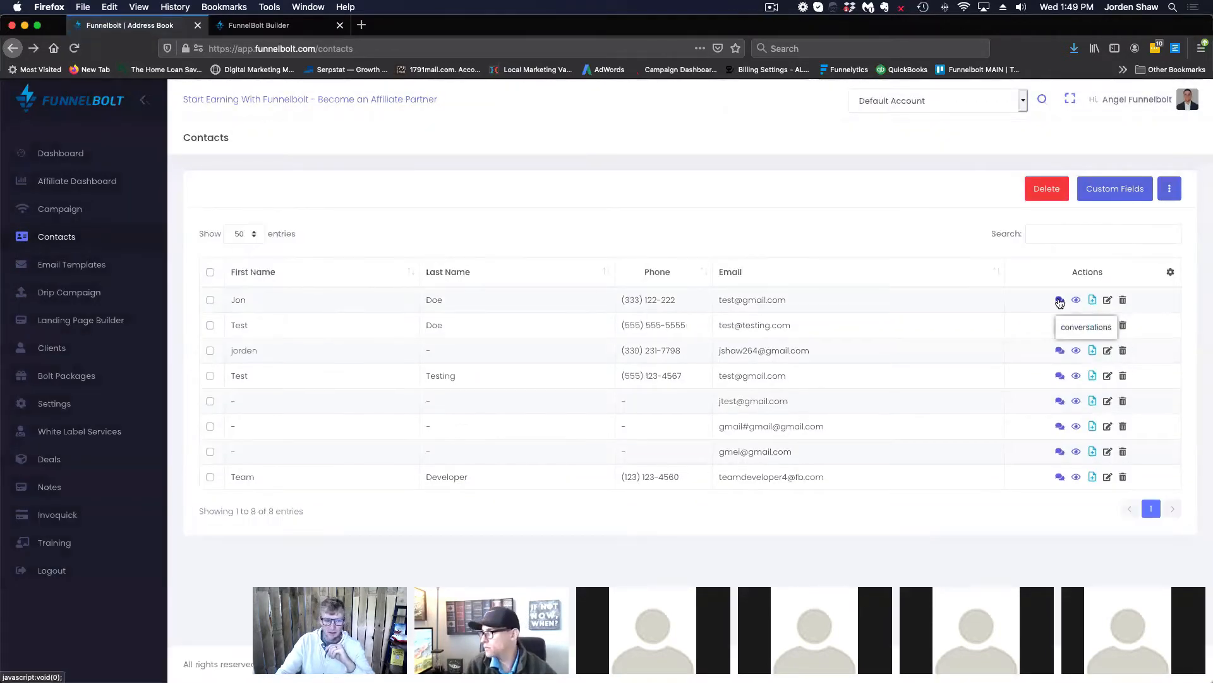
Examine the first contact's campaign conversations, message options and deal stage, and close the conversations window.
left_click(1062, 302)
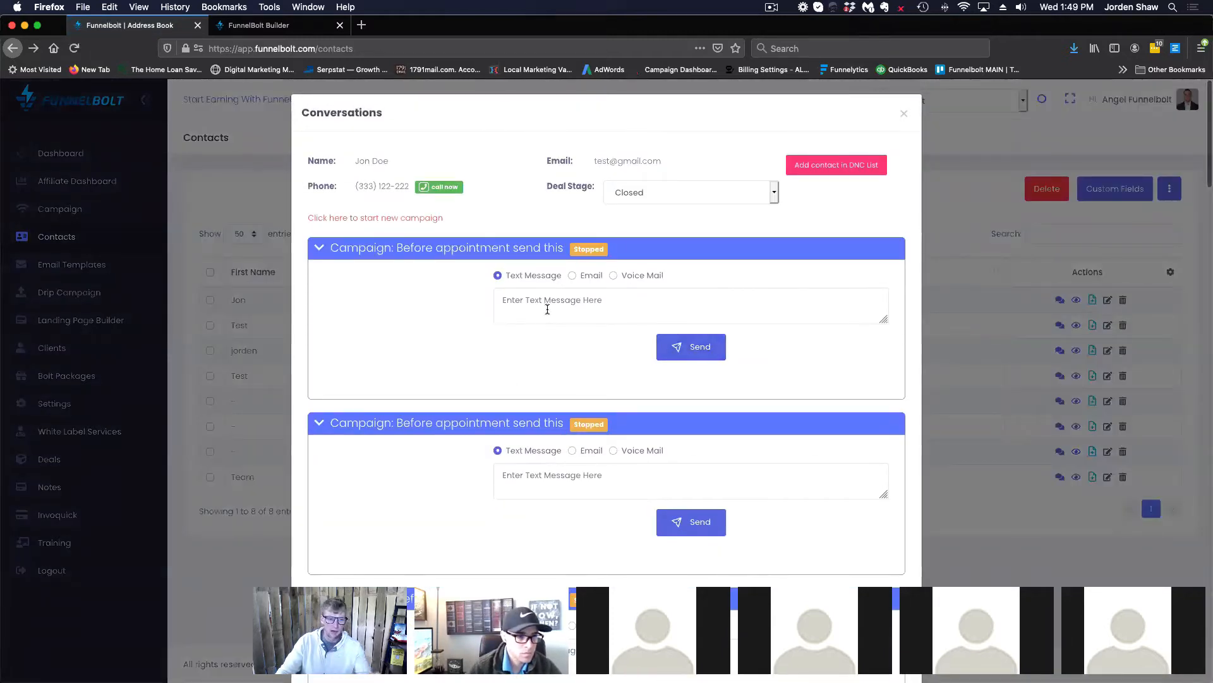
scroll(502, 301, "down", 3)
scroll(463, 375, "down", 4)
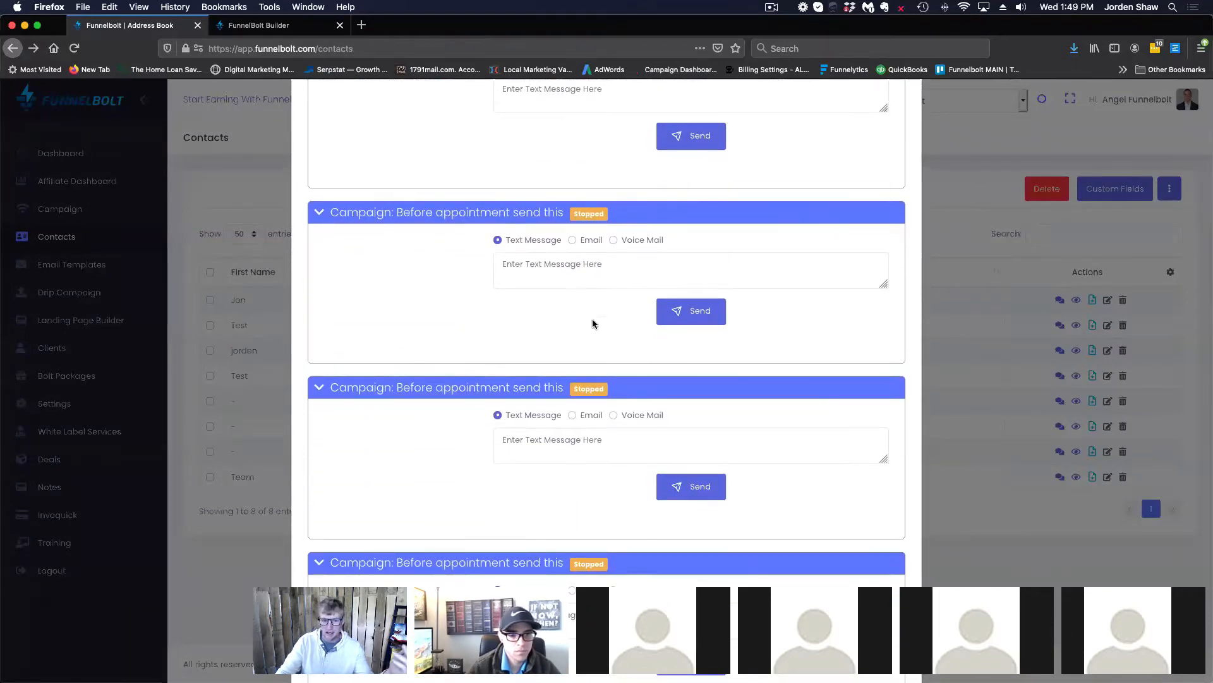
scroll(599, 278, "up", 7)
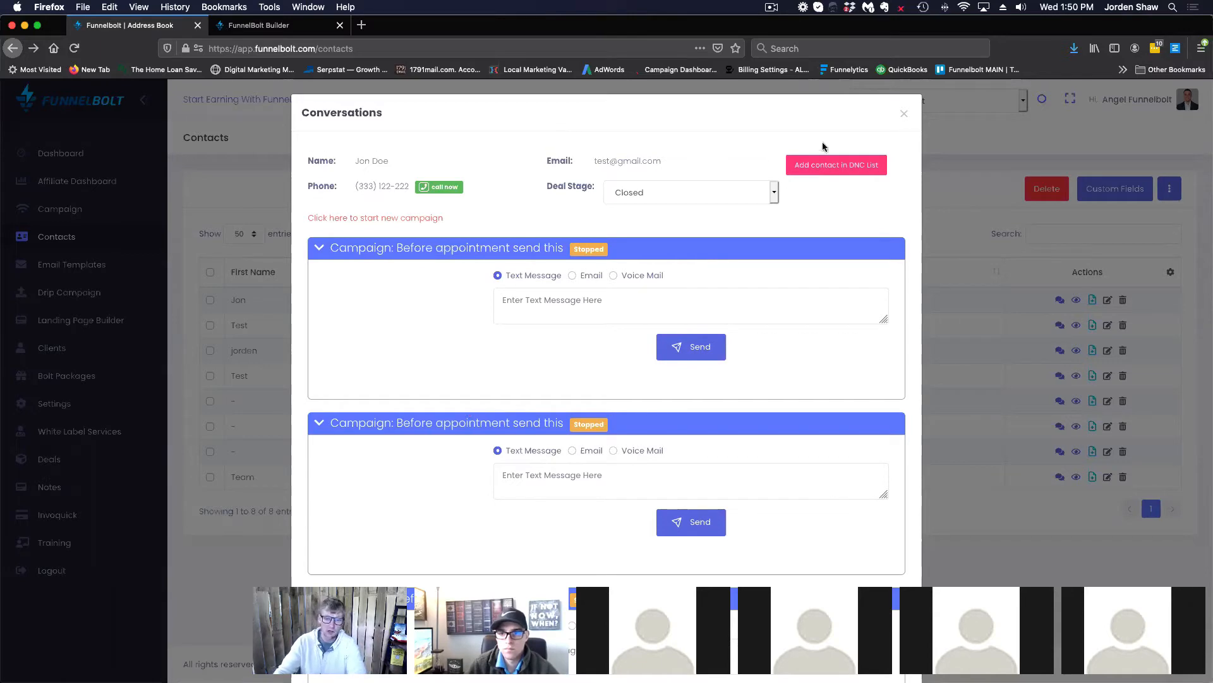
left_click(904, 114)
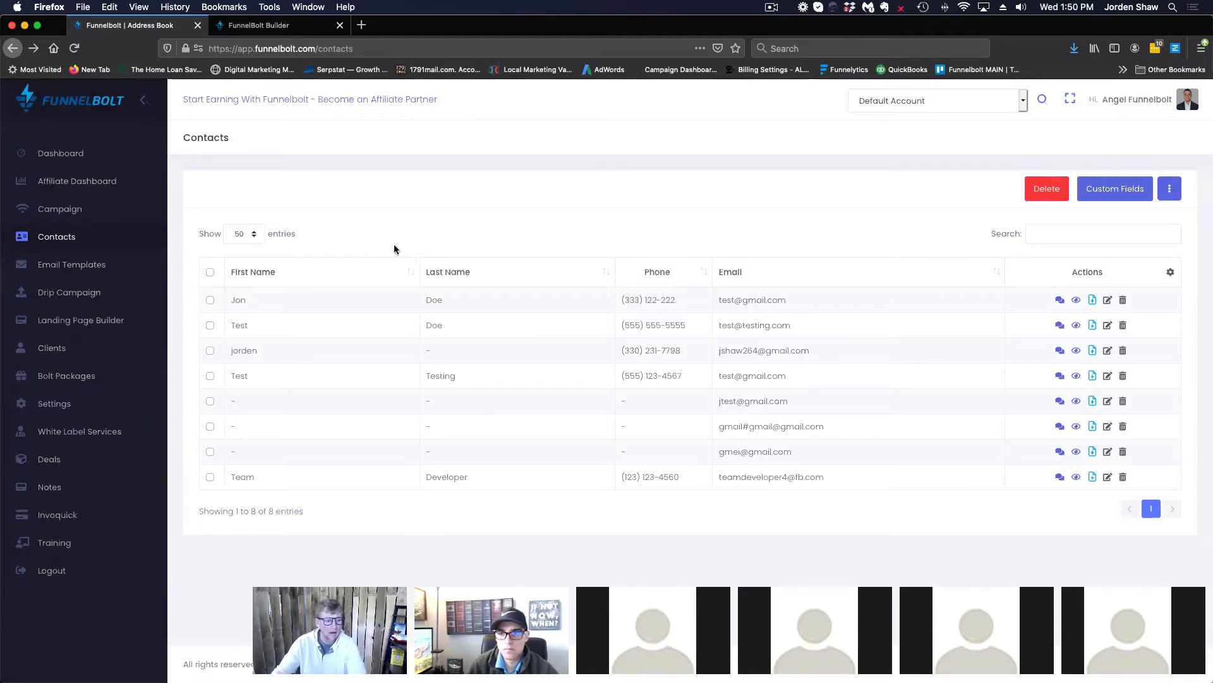
Open the Default Account's system settings and show the extra settings of its custom Sendgrid email setup.
left_click(73, 404)
scroll(579, 404, "down", 5)
scroll(578, 405, "down", 4)
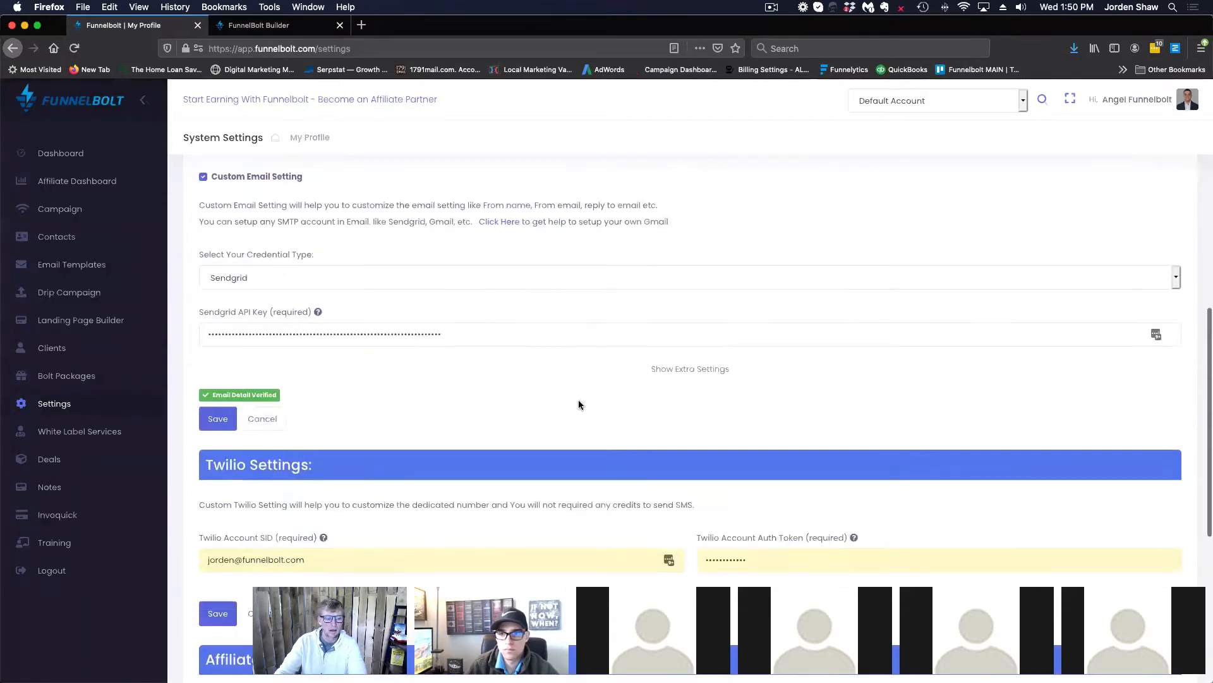
left_click(692, 354)
scroll(655, 346, "down", 1)
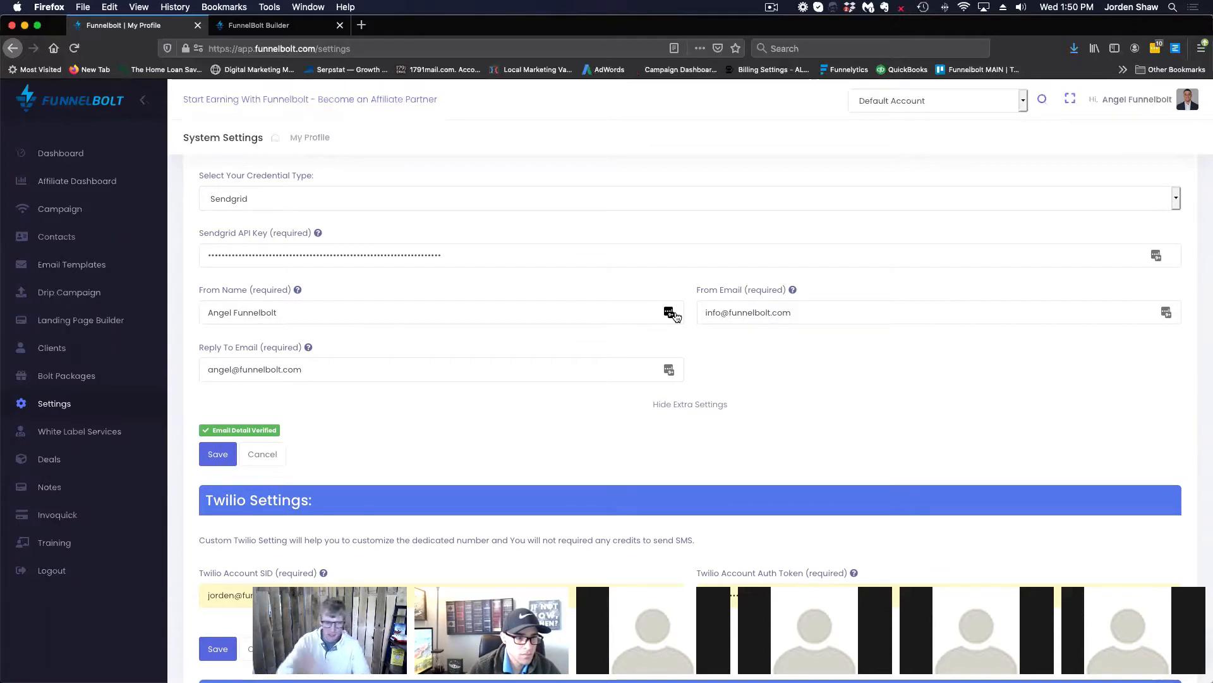
Revisit the contact list and reopen the system settings to examine the Reply To Email among the extra email settings.
left_click(75, 238)
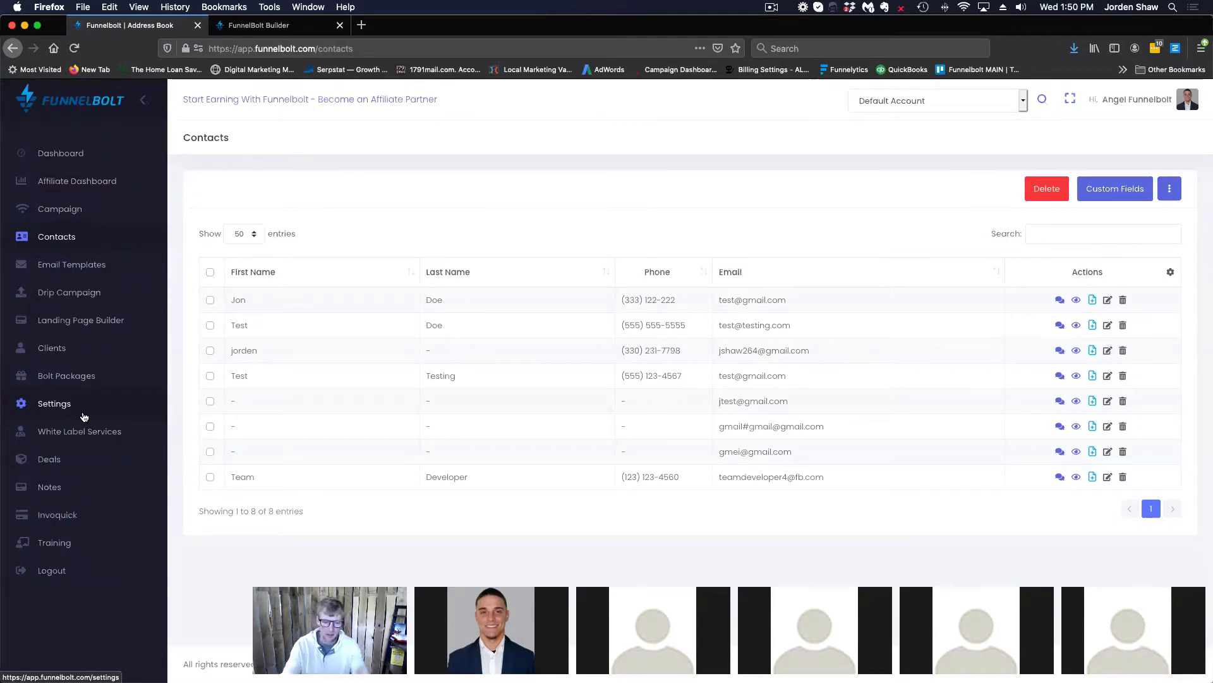
left_click(47, 405)
scroll(665, 487, "down", 10)
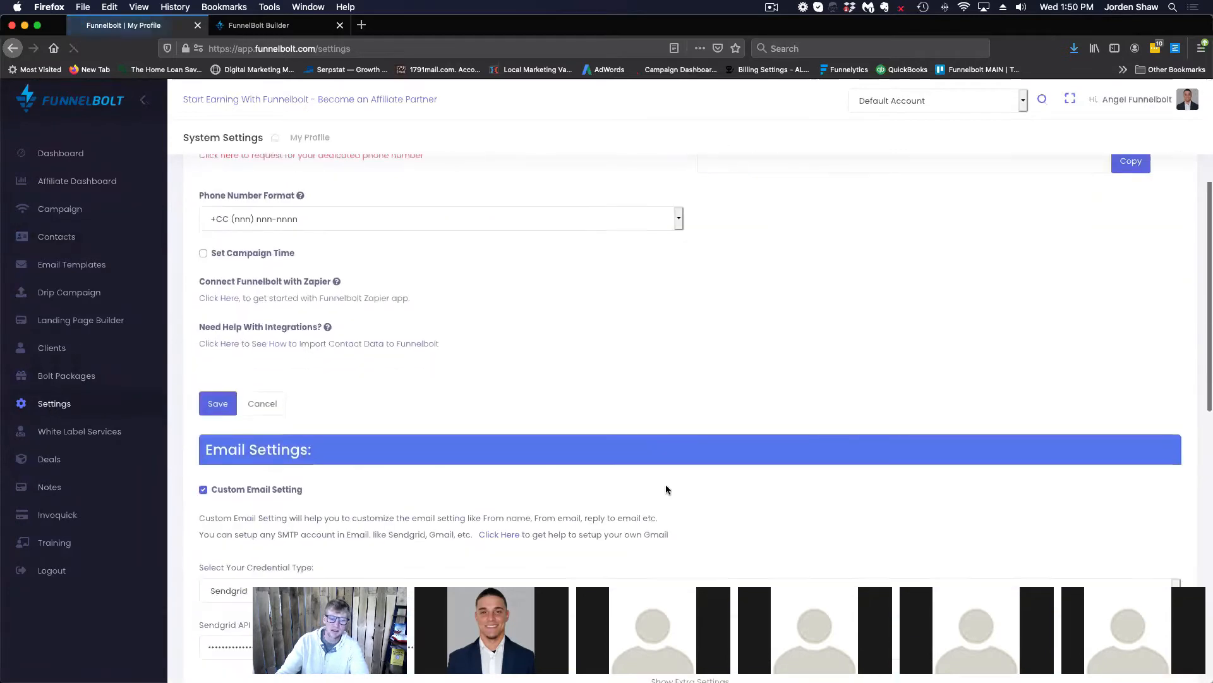
left_click(670, 394)
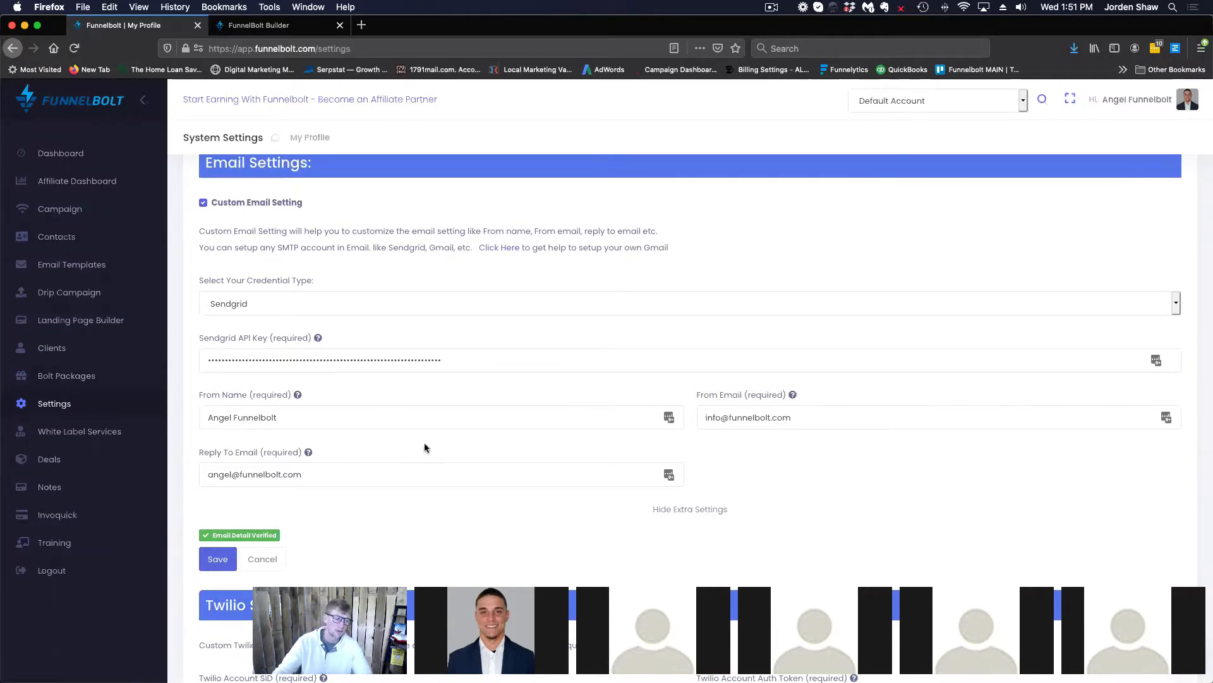
left_click_drag(201, 454, 261, 455)
scroll(523, 381, "up", 1)
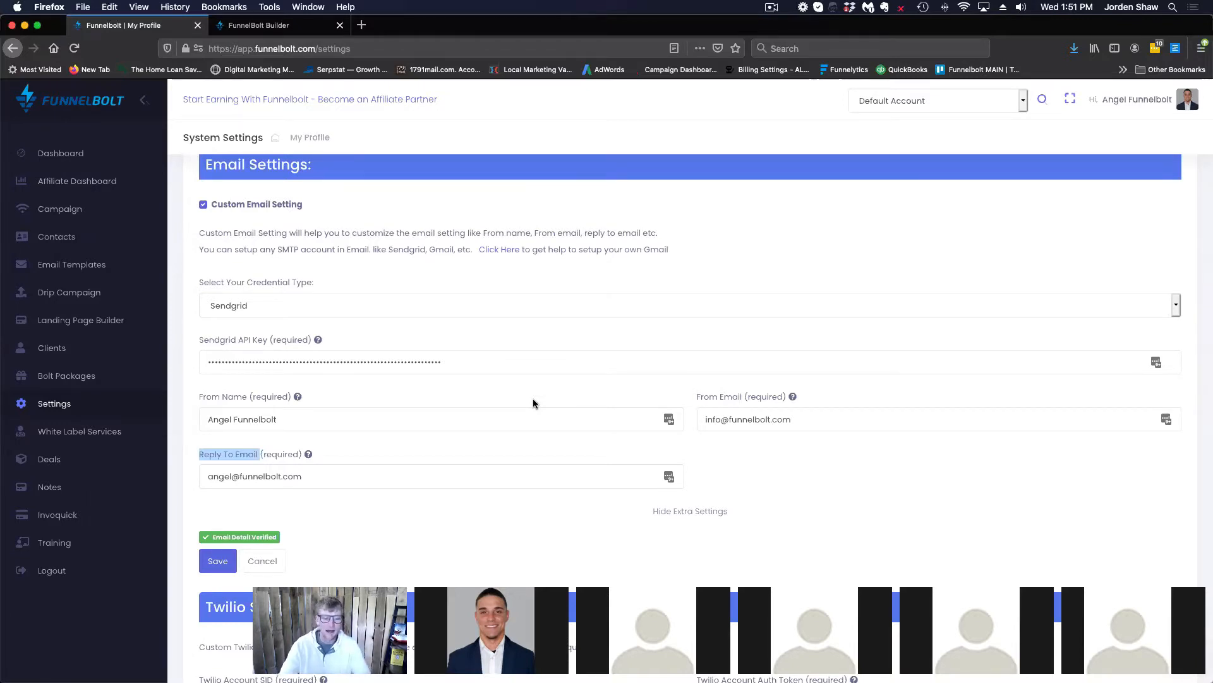
scroll(388, 360, "down", 1)
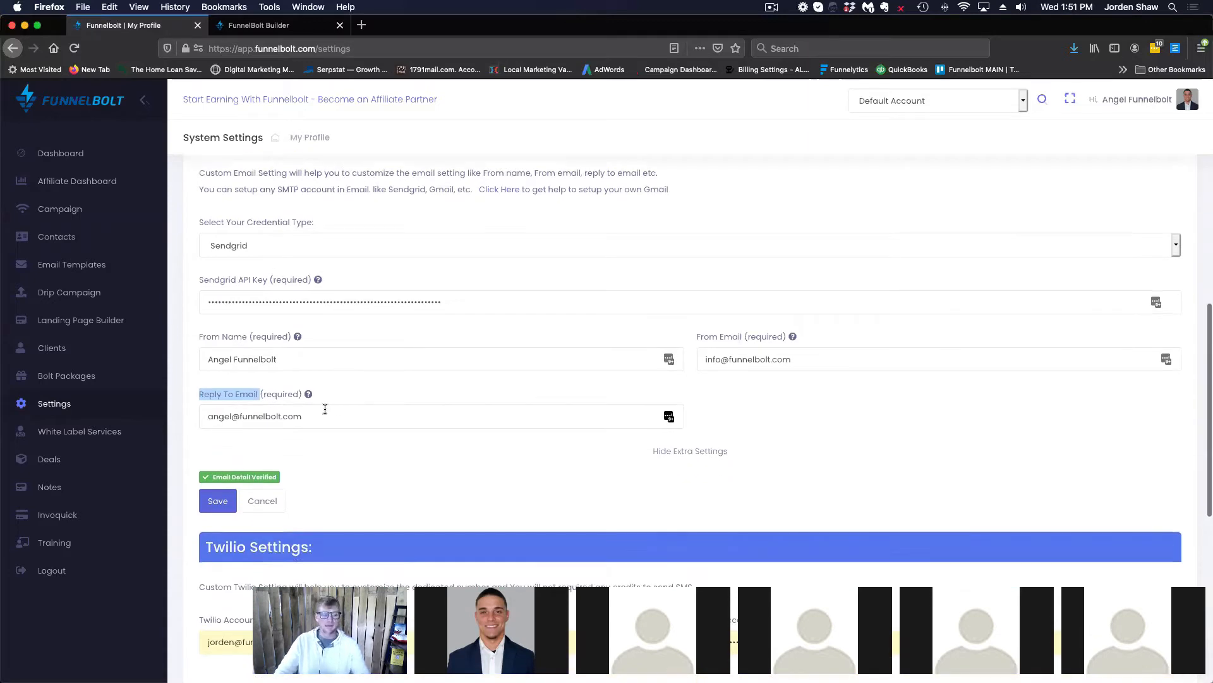
scroll(322, 404, "down", 2)
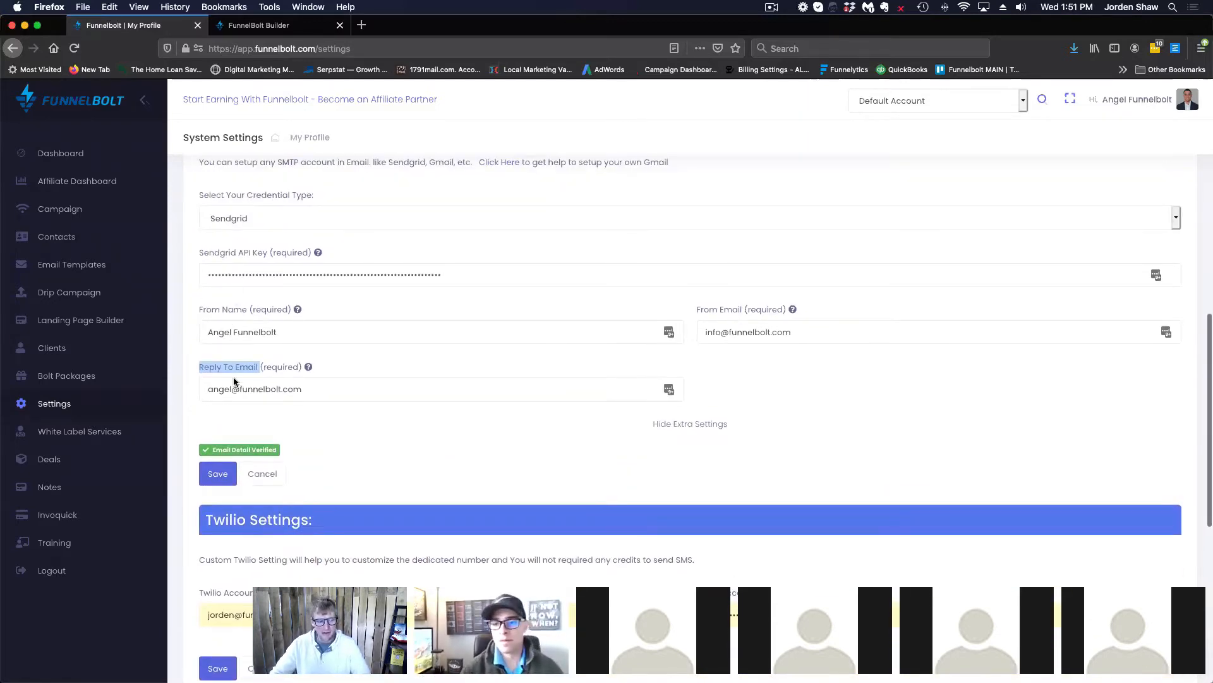
scroll(442, 372, "up", 1)
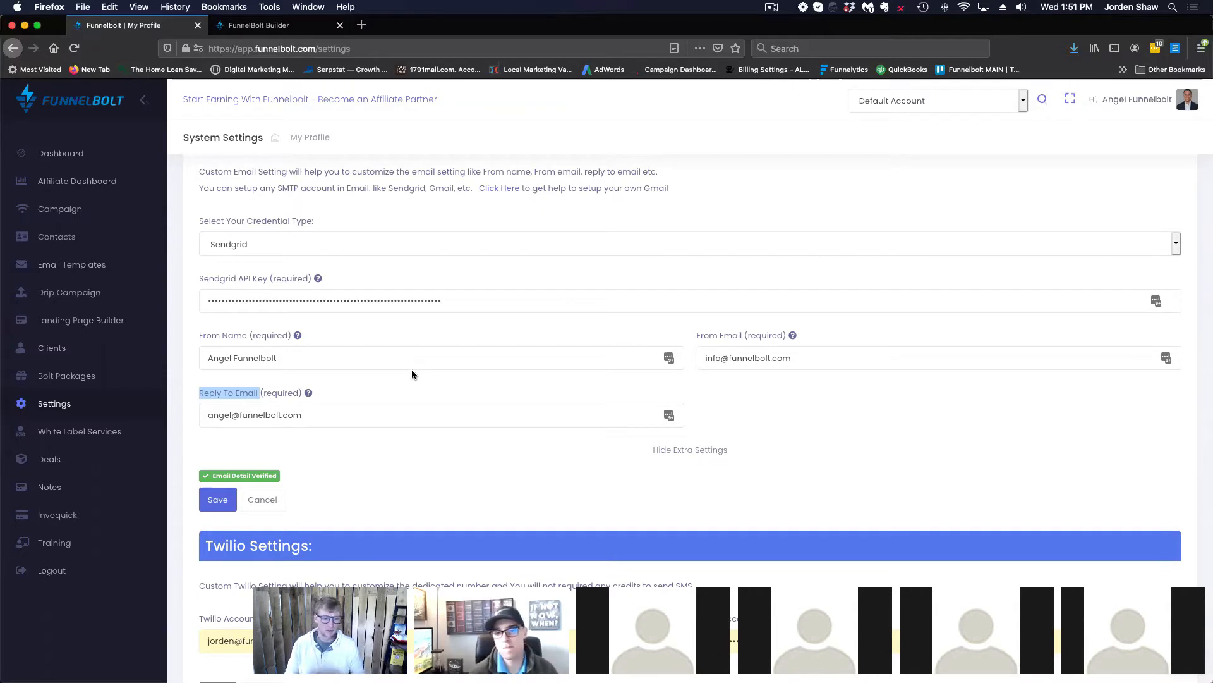
scroll(373, 353, "up", 2)
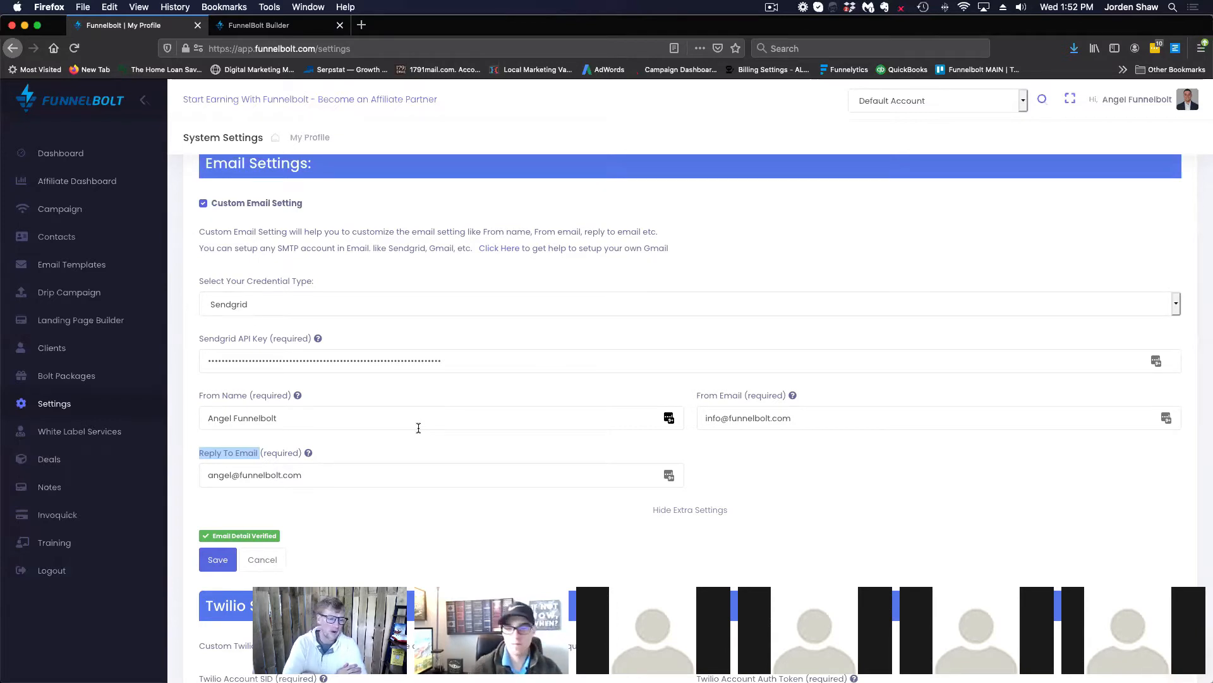
scroll(733, 308, "up", 1)
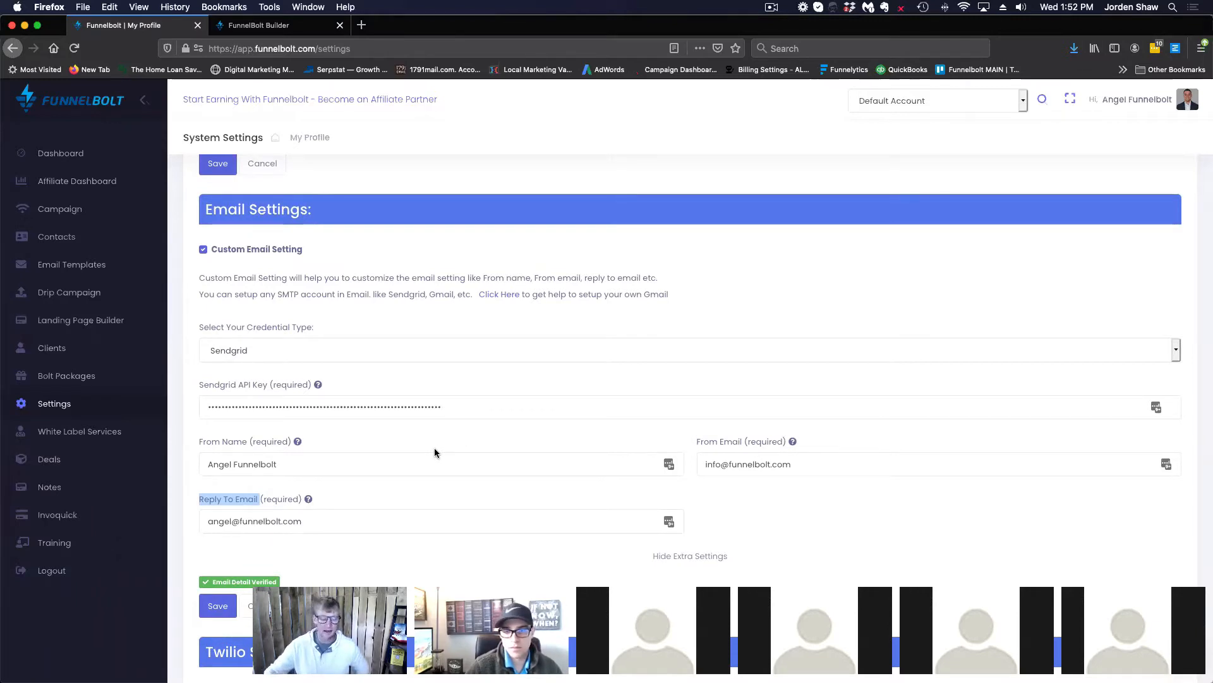
scroll(396, 444, "down", 2)
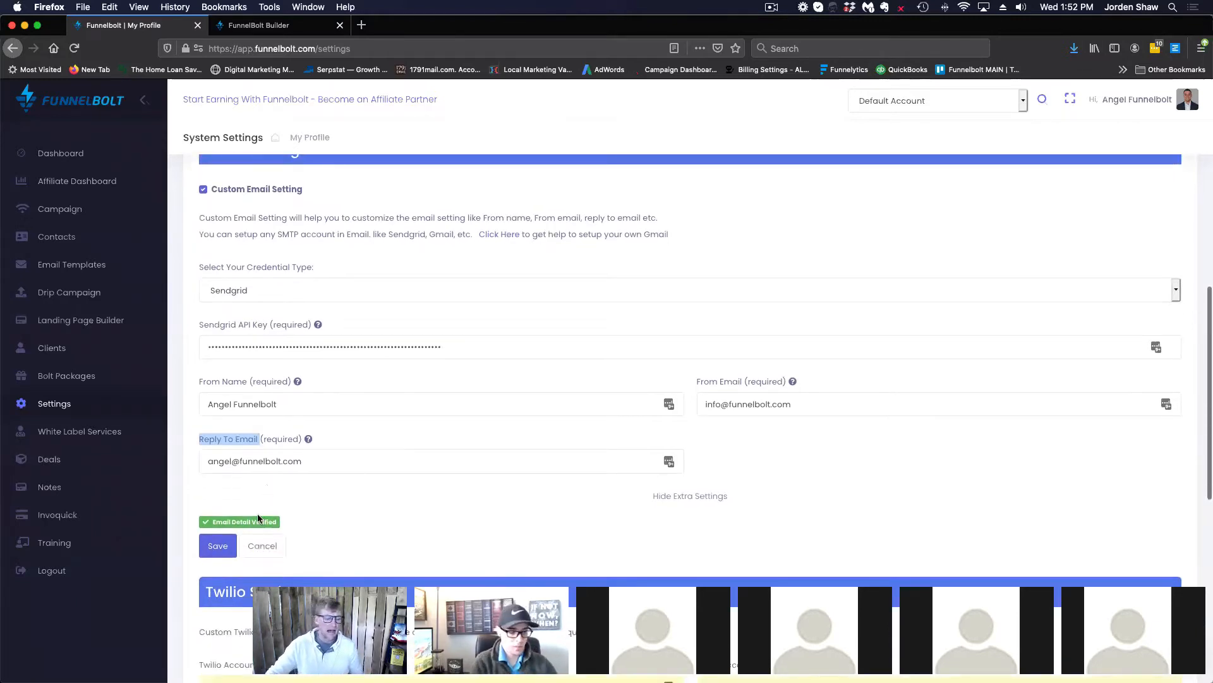
scroll(314, 428, "up", 2)
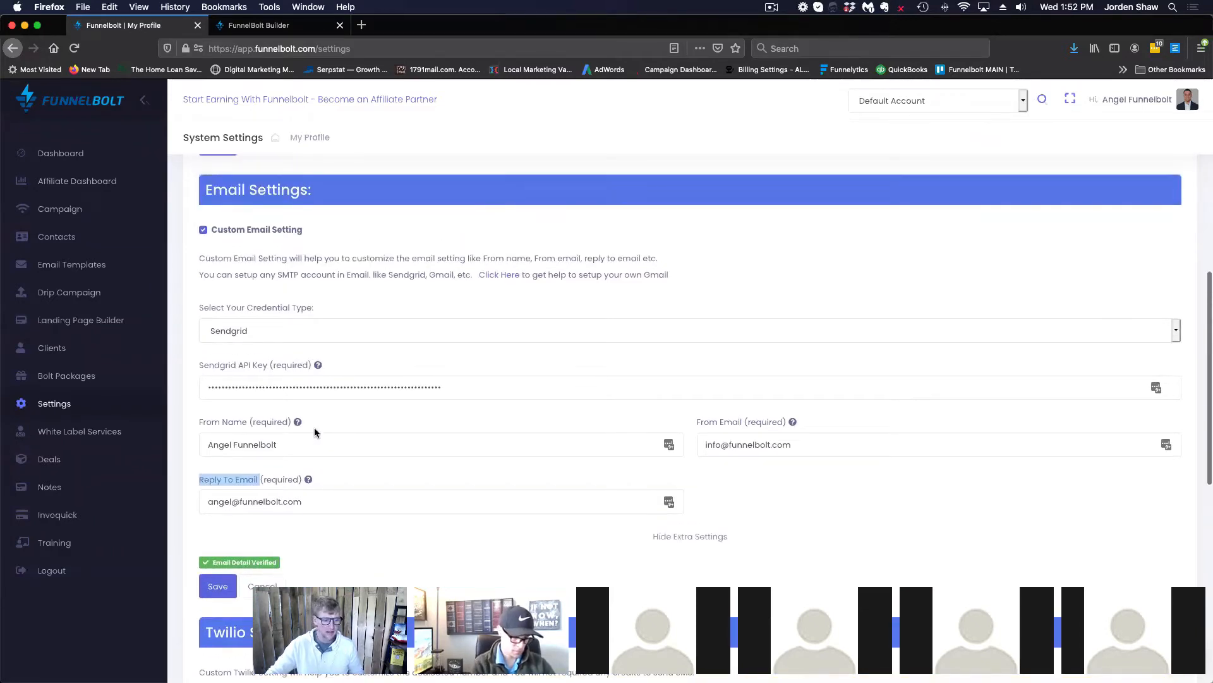
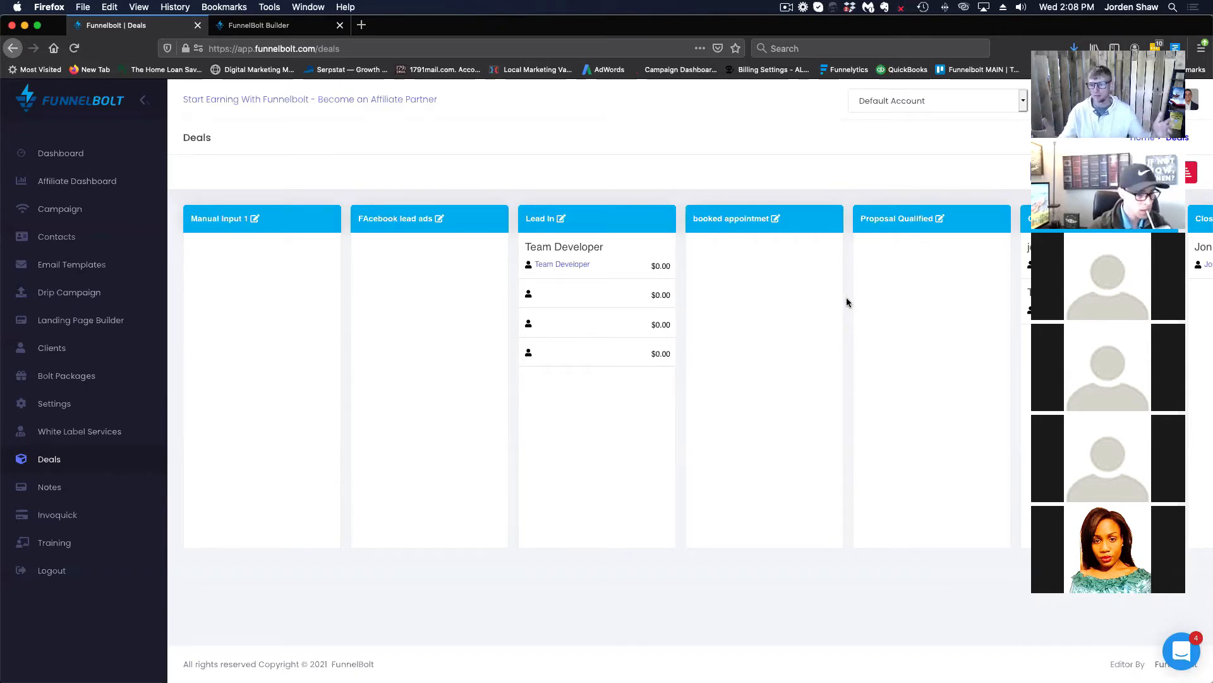
Switch the deals board from Default Account to Contractor Solutions and look through all of its pipeline stages.
left_click(1018, 101)
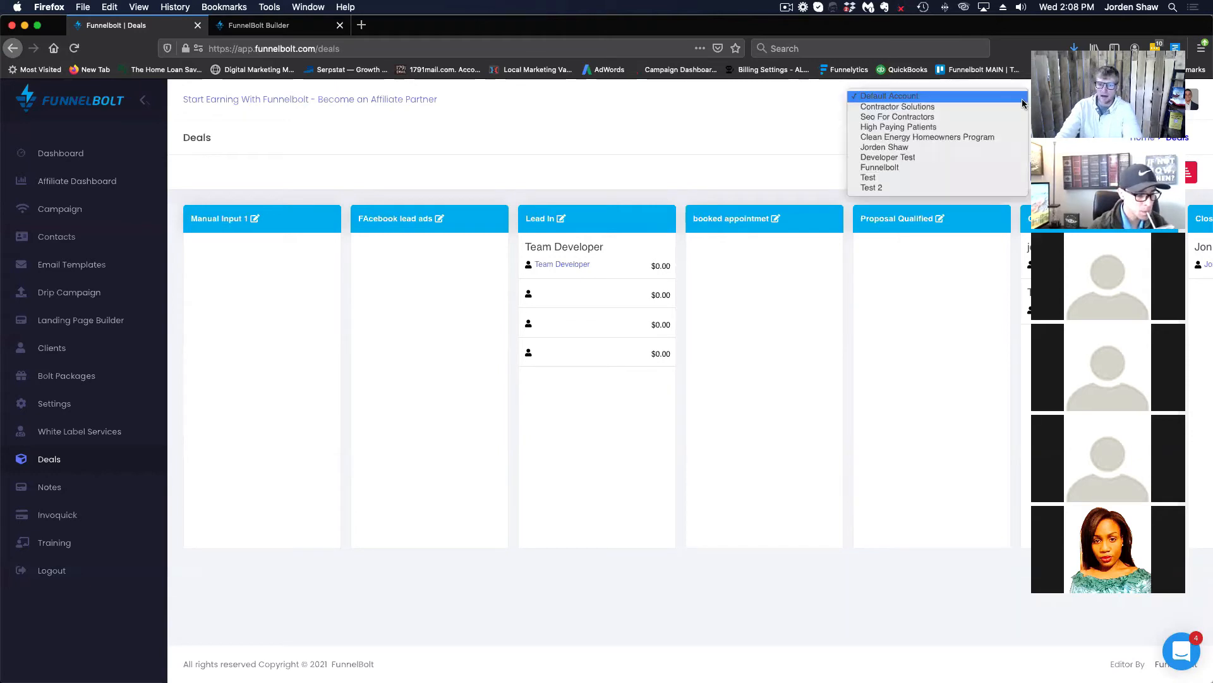
left_click(1004, 112)
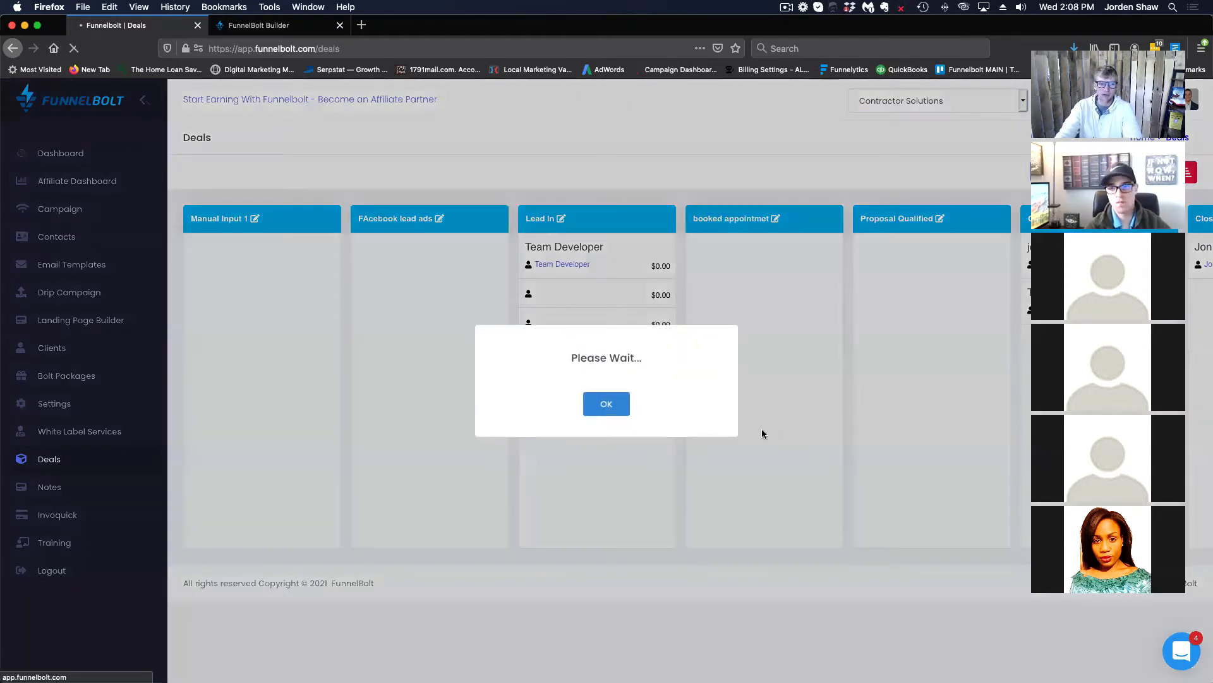
left_click(608, 405)
scroll(538, 355, "right", 5)
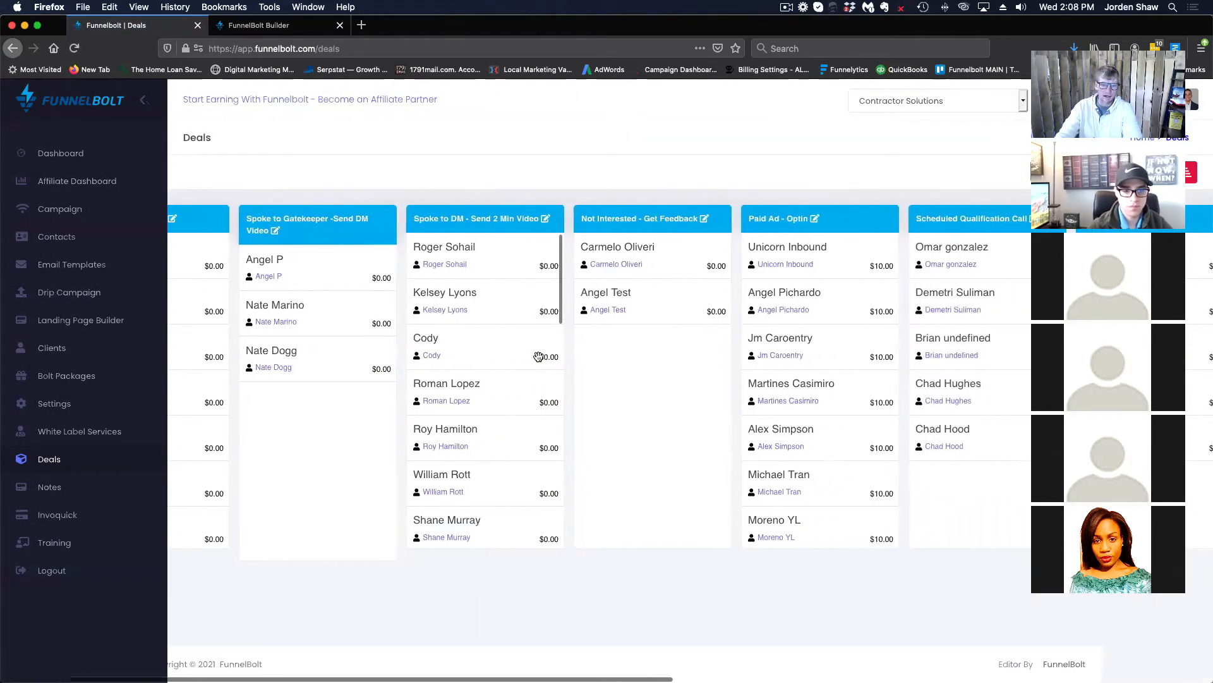
scroll(539, 355, "right", 15)
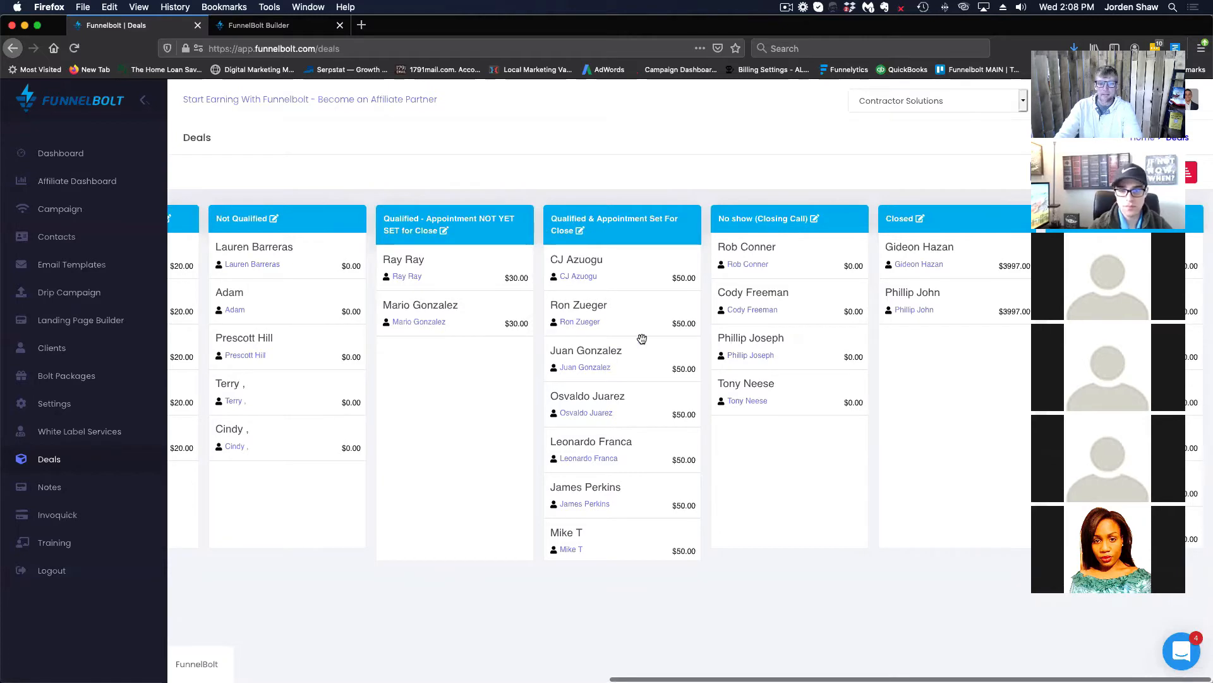
scroll(642, 339, "left", 9)
scroll(642, 339, "left", 14)
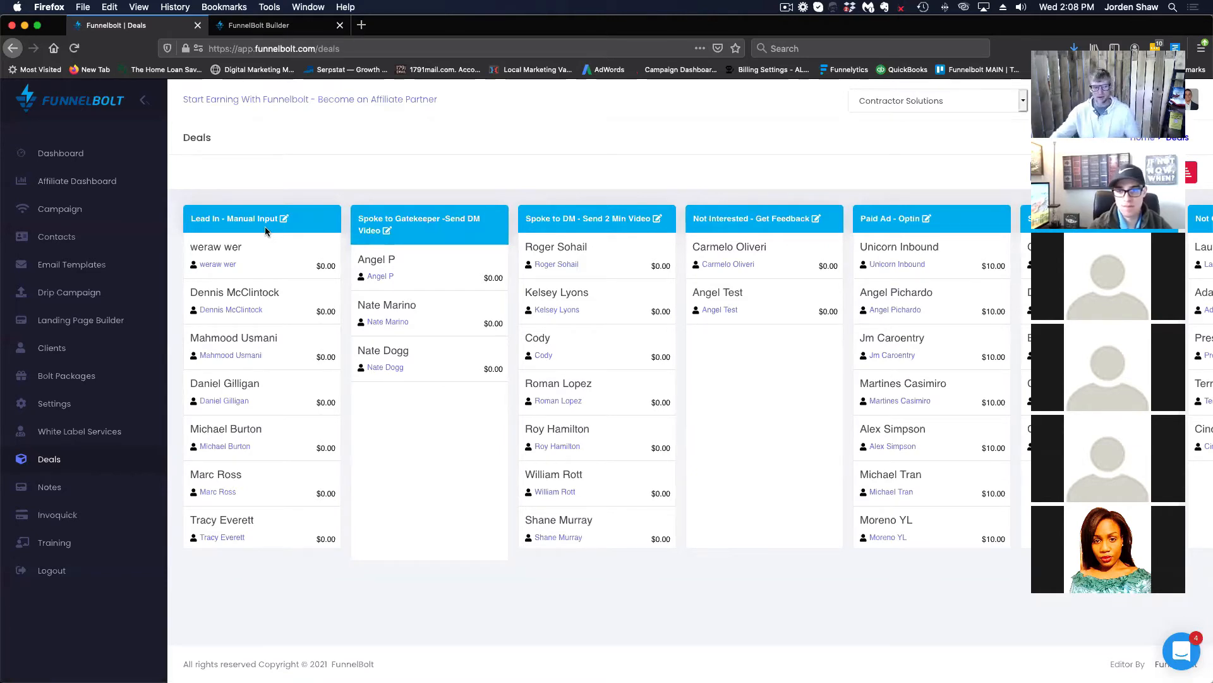
scroll(263, 480, "down", 4)
scroll(264, 478, "up", 4)
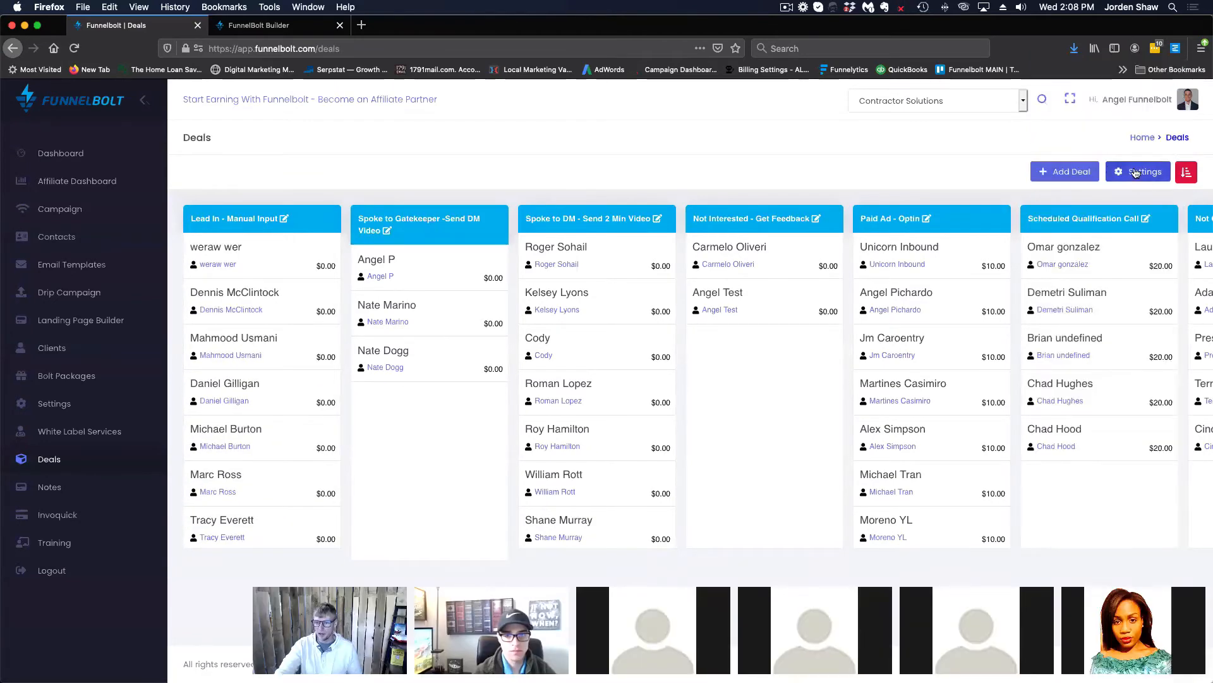
Open the form for adding a deal, examine its contact and custom qualification fields, and close it without entering anything.
left_click(1092, 174)
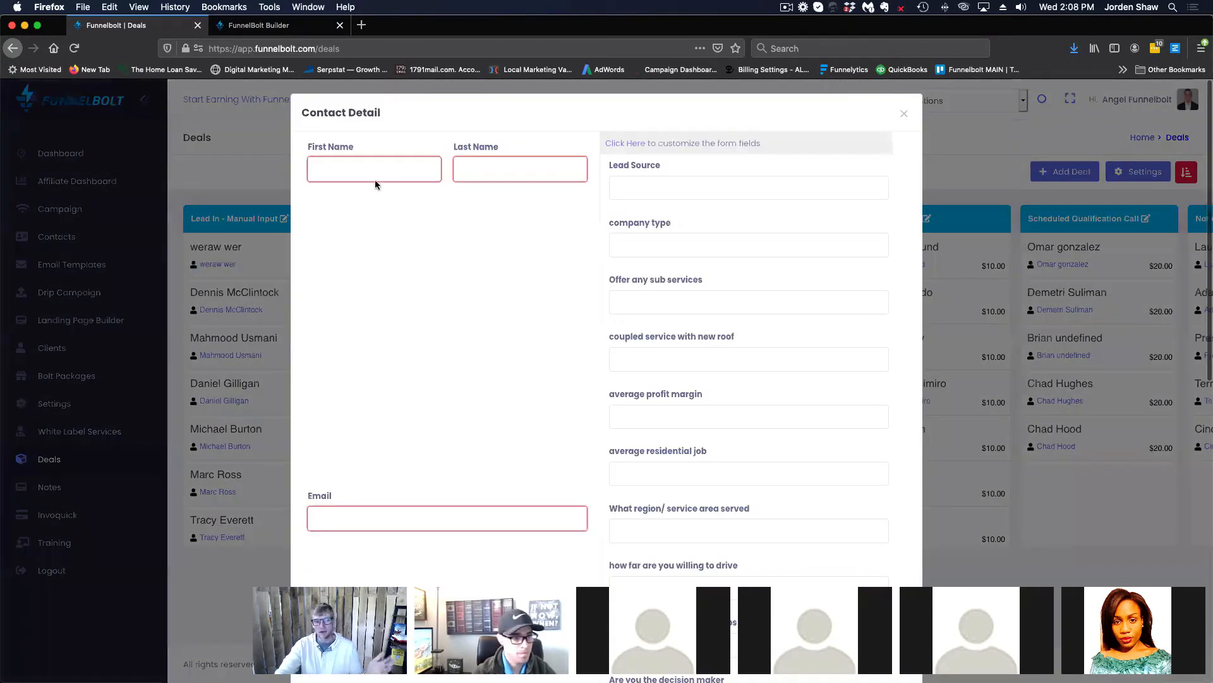
scroll(524, 284, "down", 10)
scroll(525, 284, "up", 10)
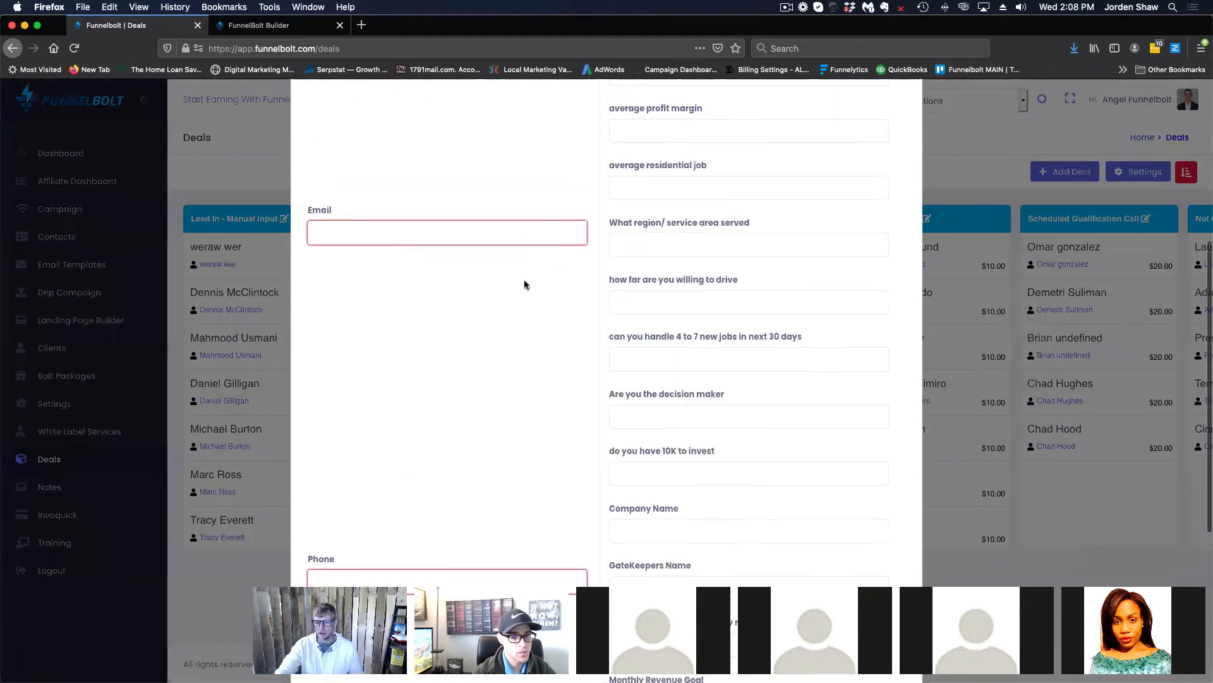
scroll(655, 205, "down", 8)
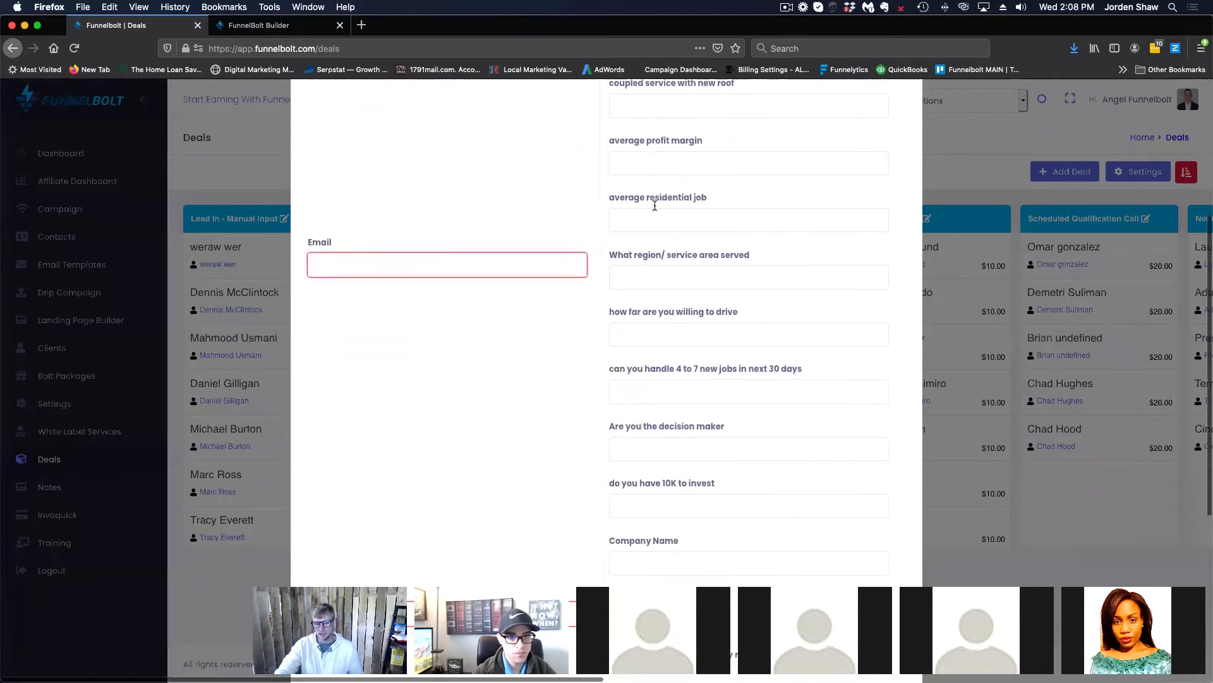
scroll(673, 286, "up", 10)
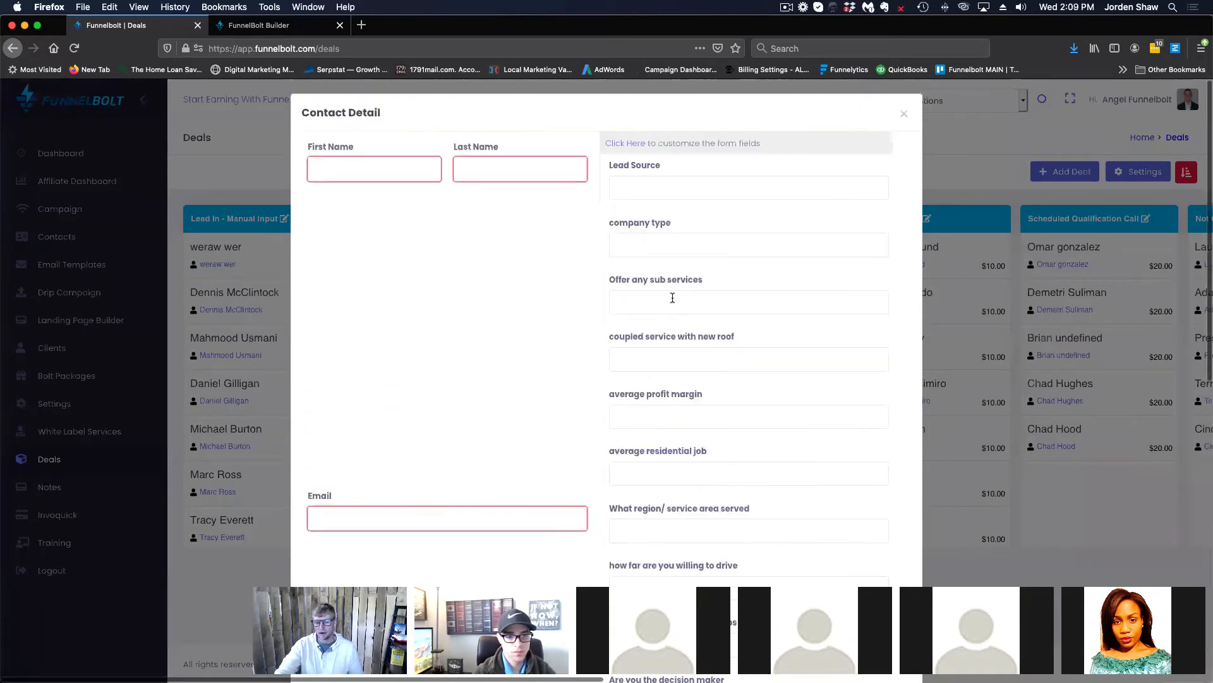
left_click(906, 116)
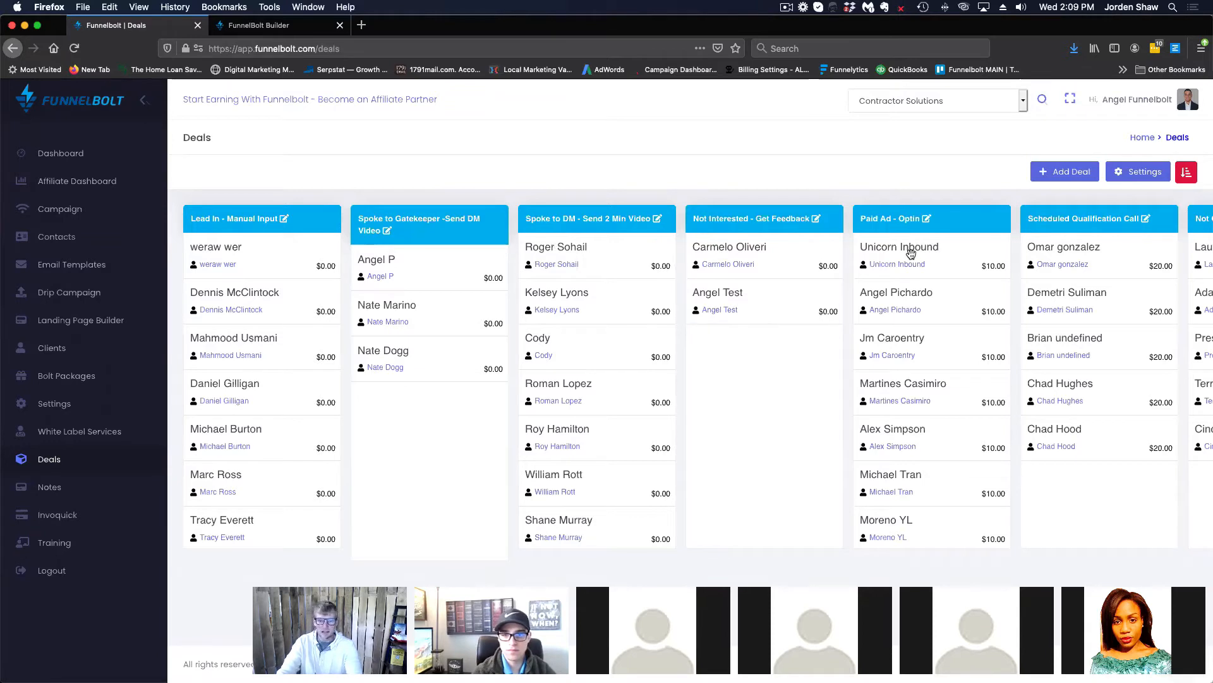
Look through the Paid Ad - Optin deals, then show the deal stages with their values and campaigns, and the account's campaign list.
scroll(916, 266, "down", 10)
scroll(934, 320, "up", 5)
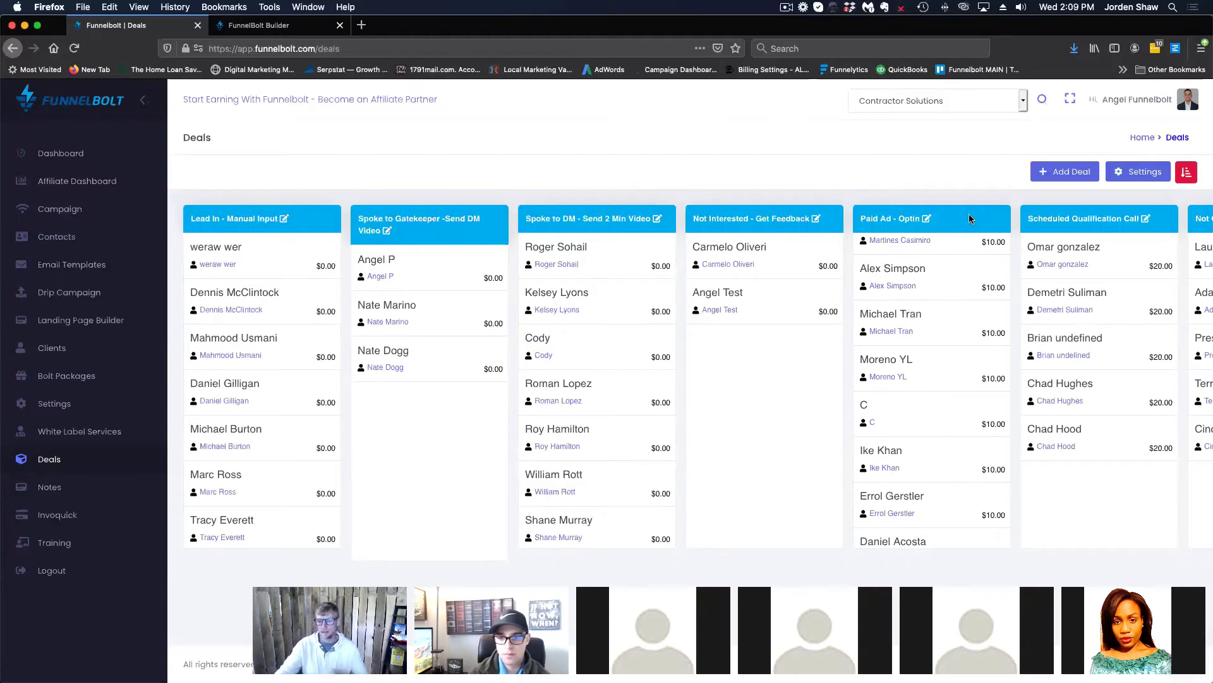
left_click(1147, 169)
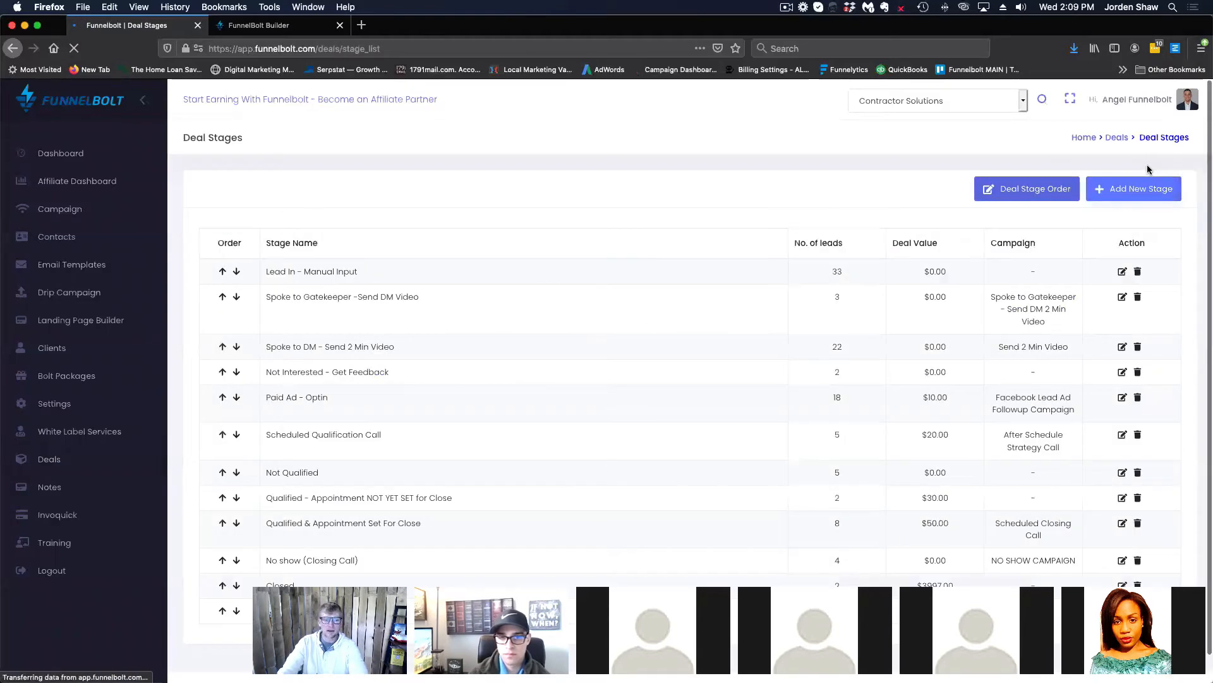
scroll(950, 336, "down", 1)
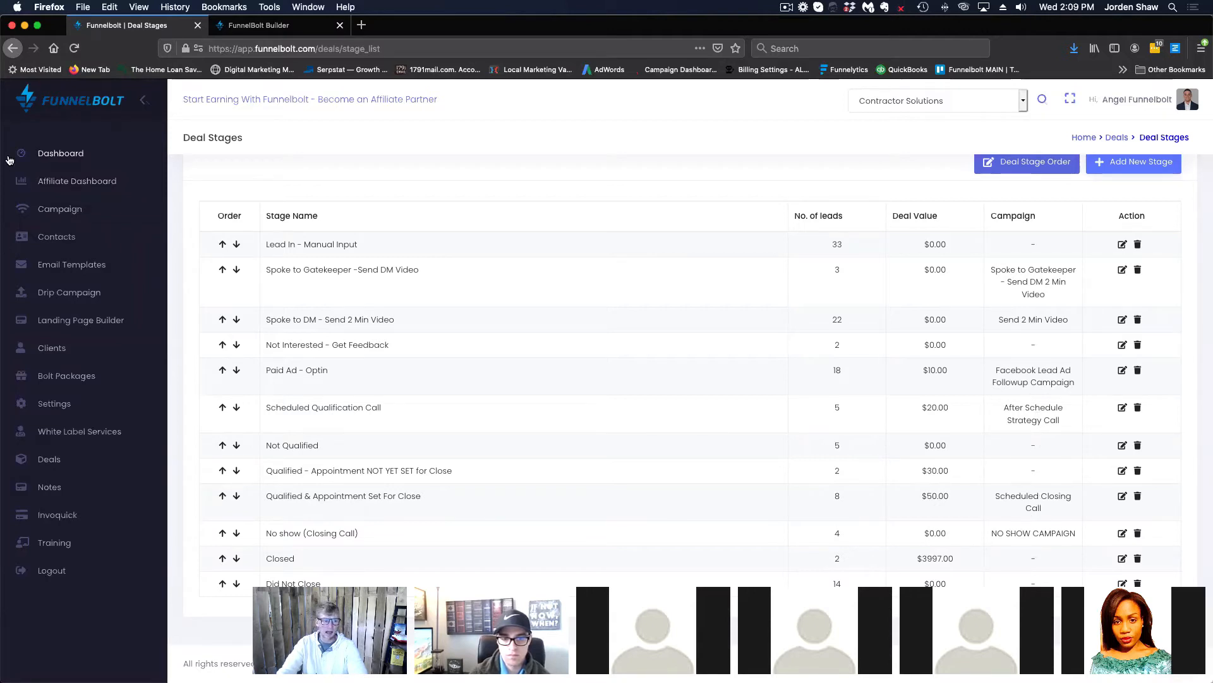
left_click(58, 212)
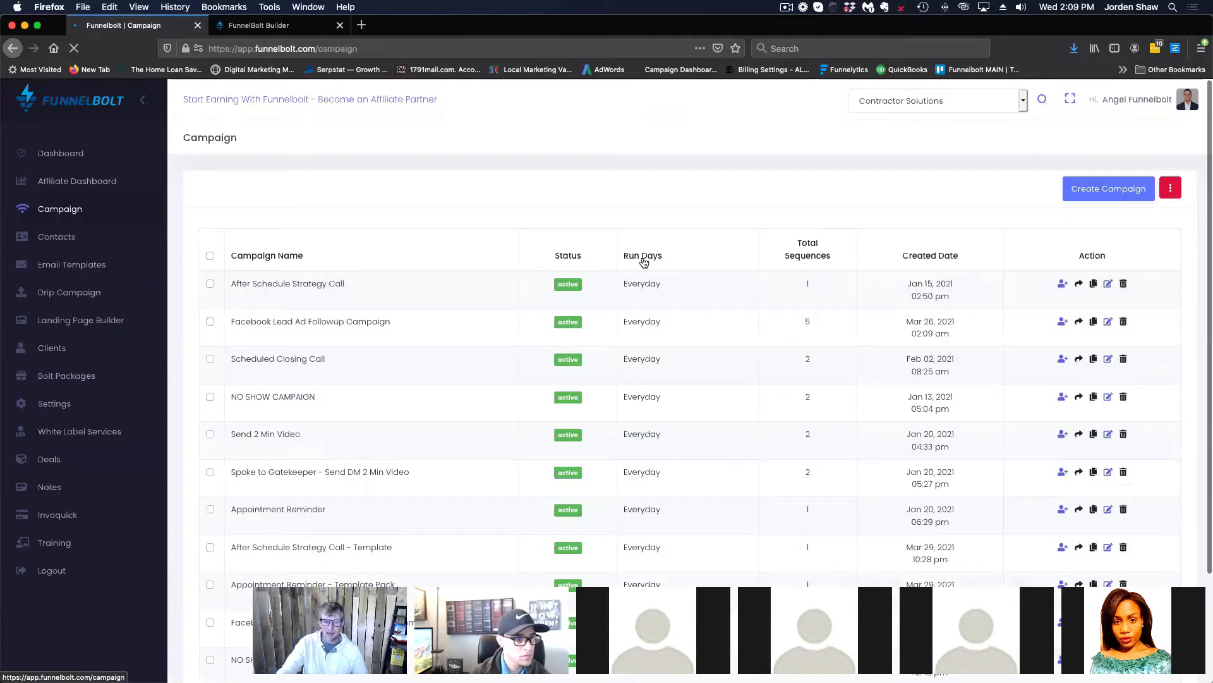
scroll(442, 358, "down", 2)
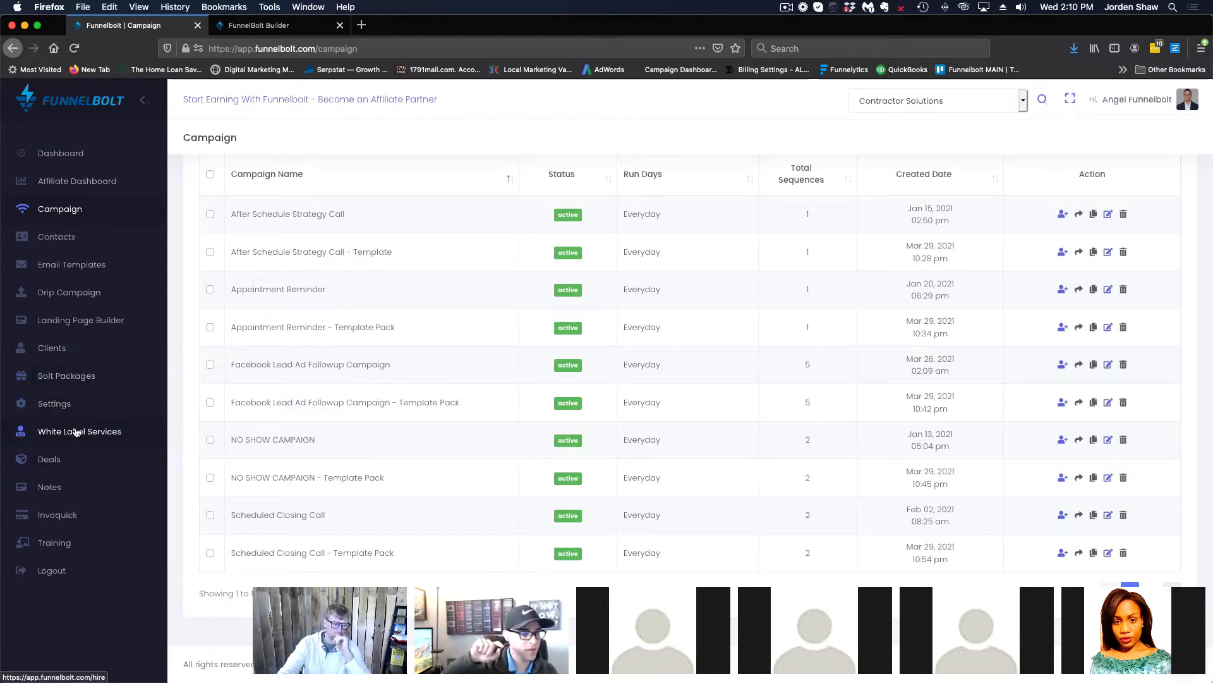
Return to the deals board and move the test contact's deal from Not Interested - Get Feedback to the Closed stage.
left_click(64, 462)
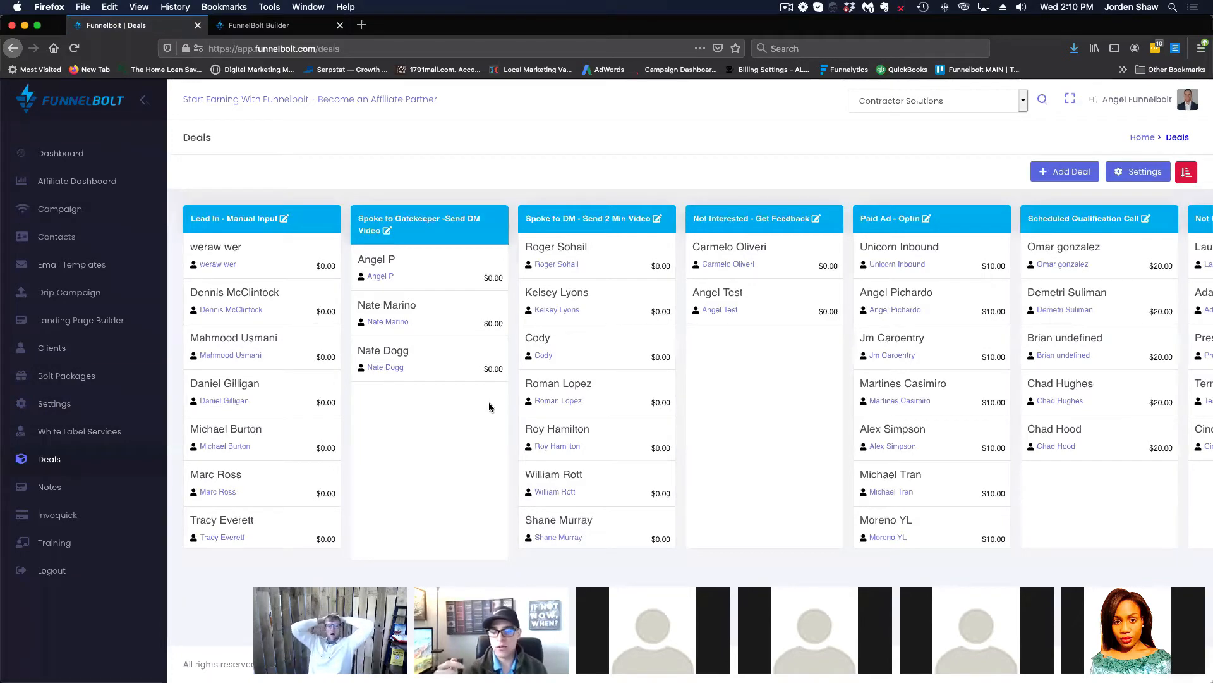
scroll(627, 364, "right", 15)
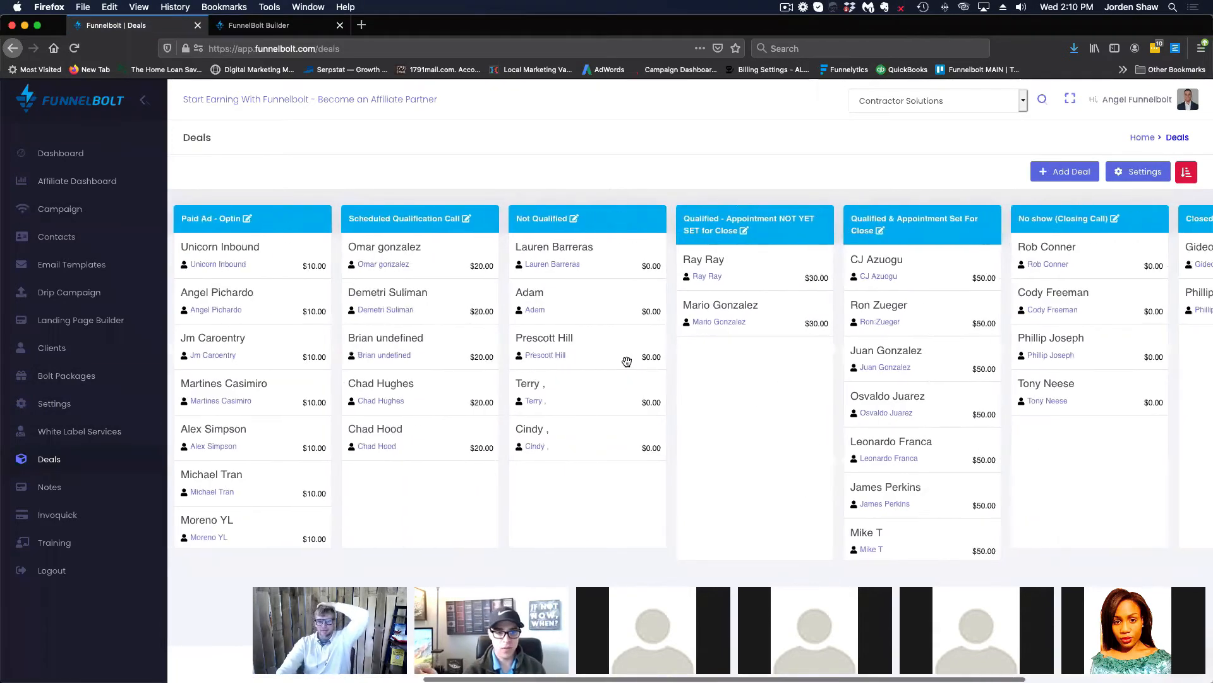
scroll(627, 364, "right", 2)
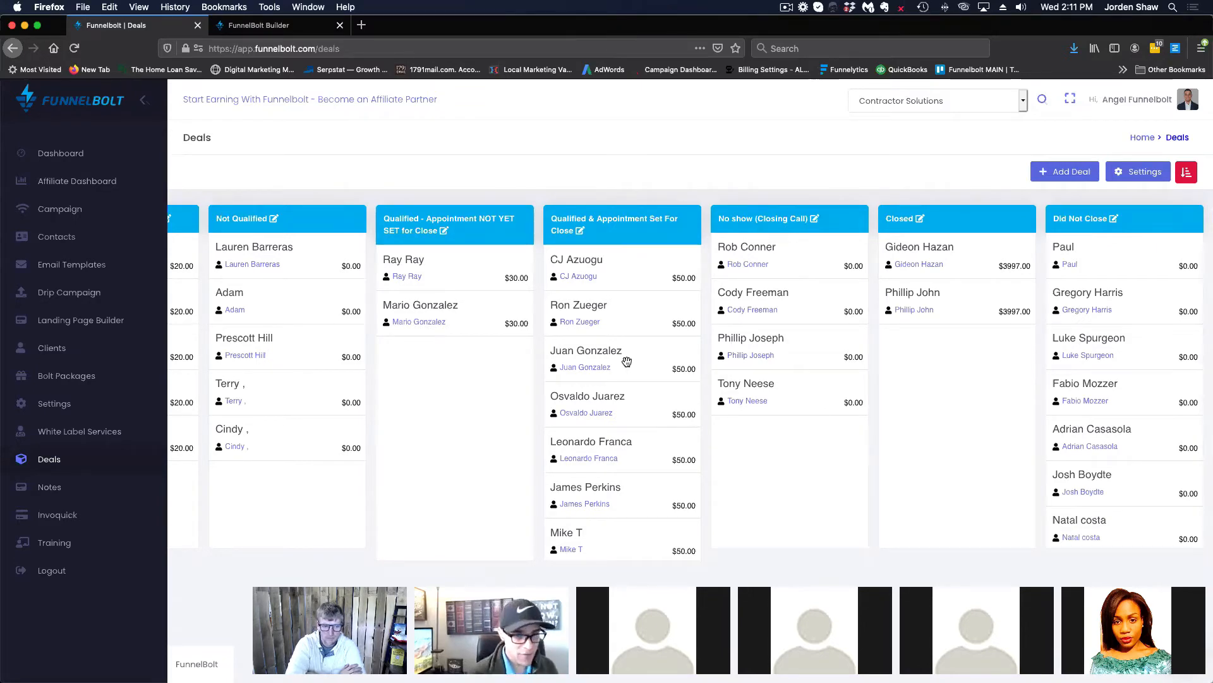
scroll(557, 354, "left", 3)
scroll(557, 354, "left", 9)
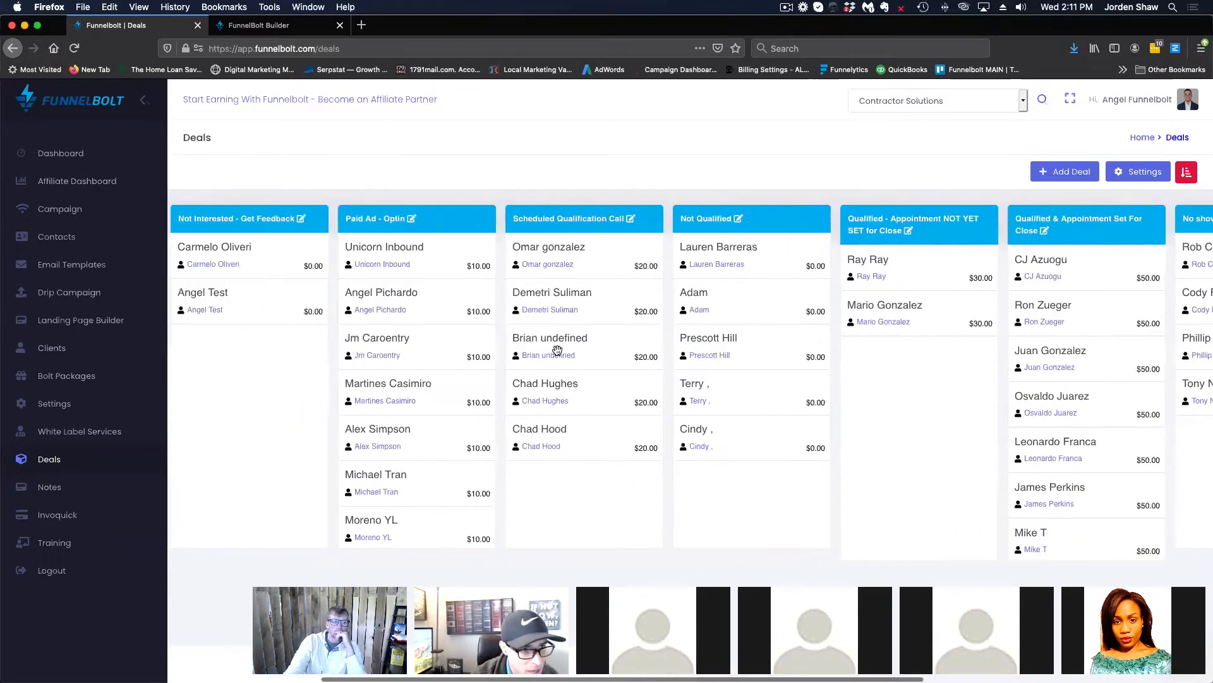
left_click_drag(468, 297, 934, 340)
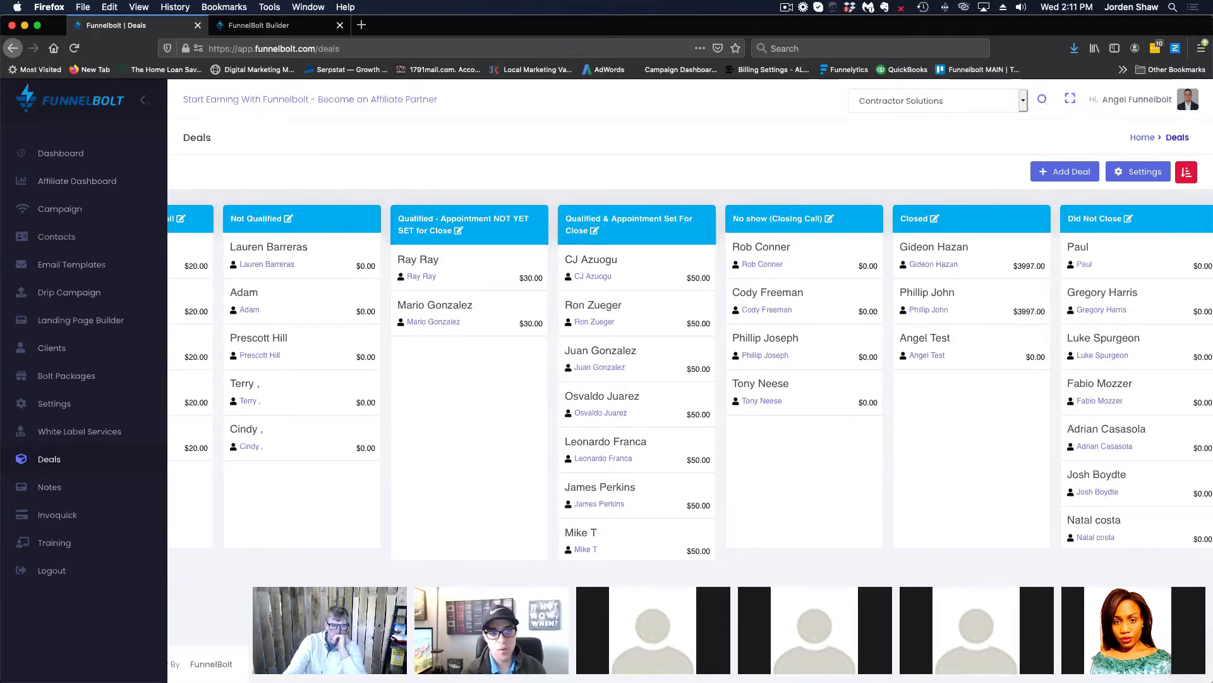
Open the test contact's deal in the Closed stage and examine its custom fields, notes and campaign conversations.
scroll(633, 373, "down", 2)
scroll(632, 373, "up", 2)
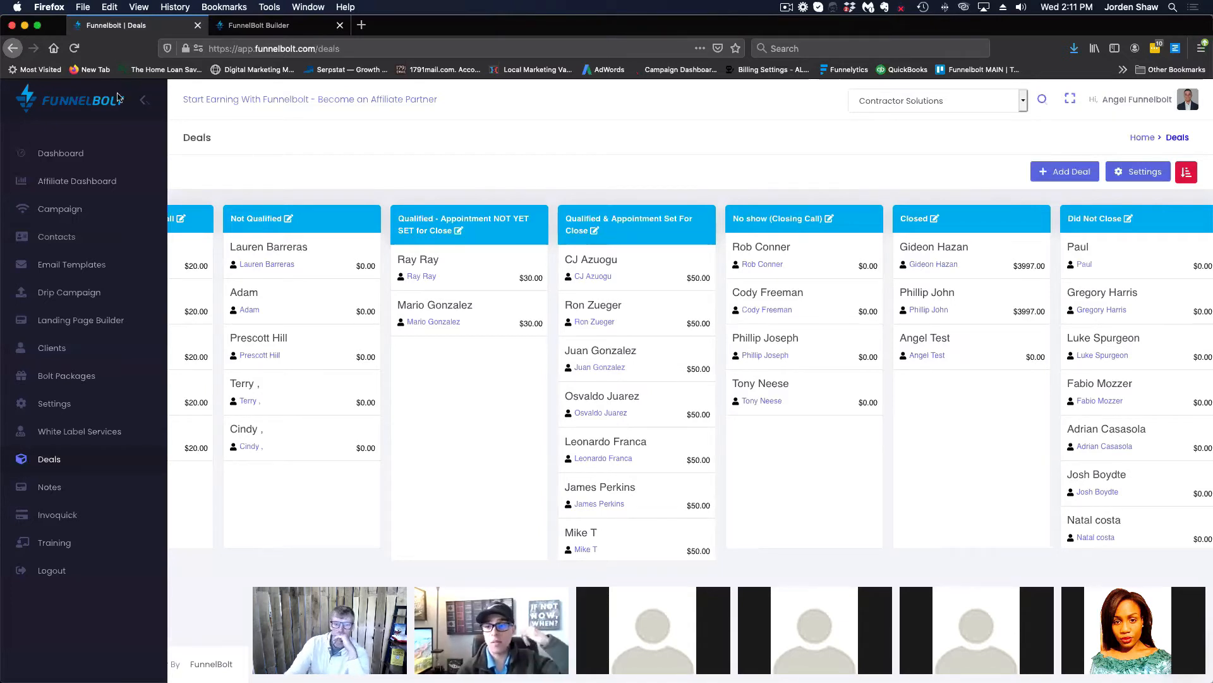
left_click(959, 342)
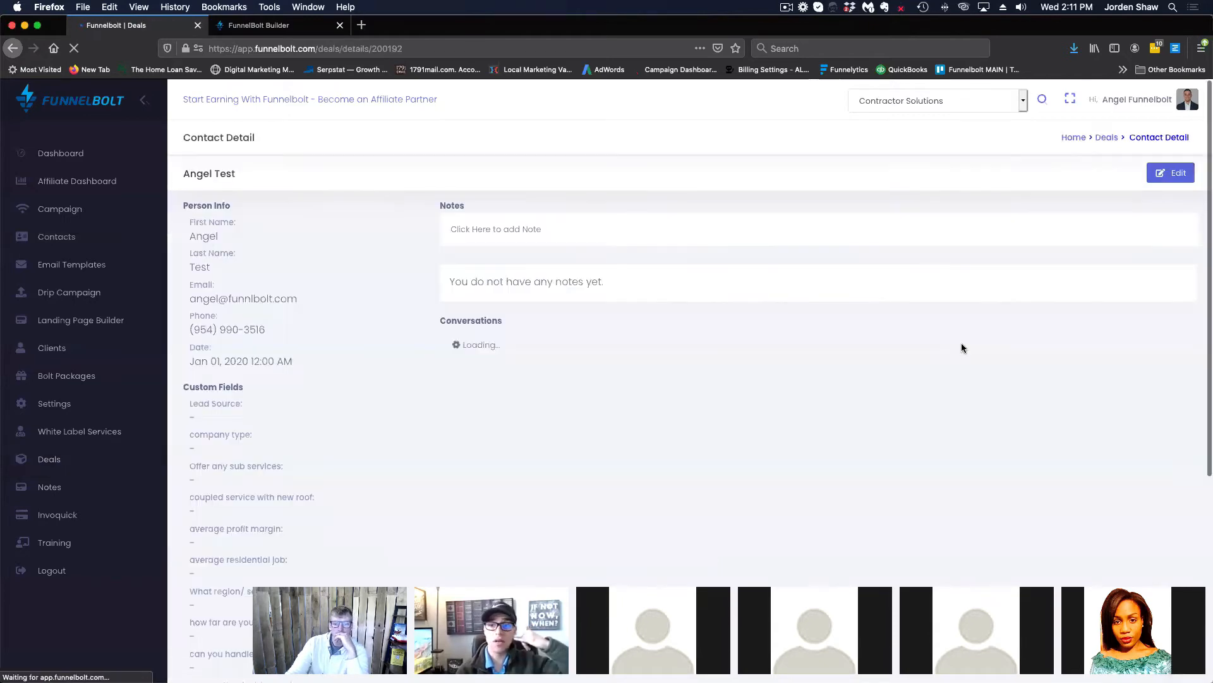
scroll(442, 262, "down", 5)
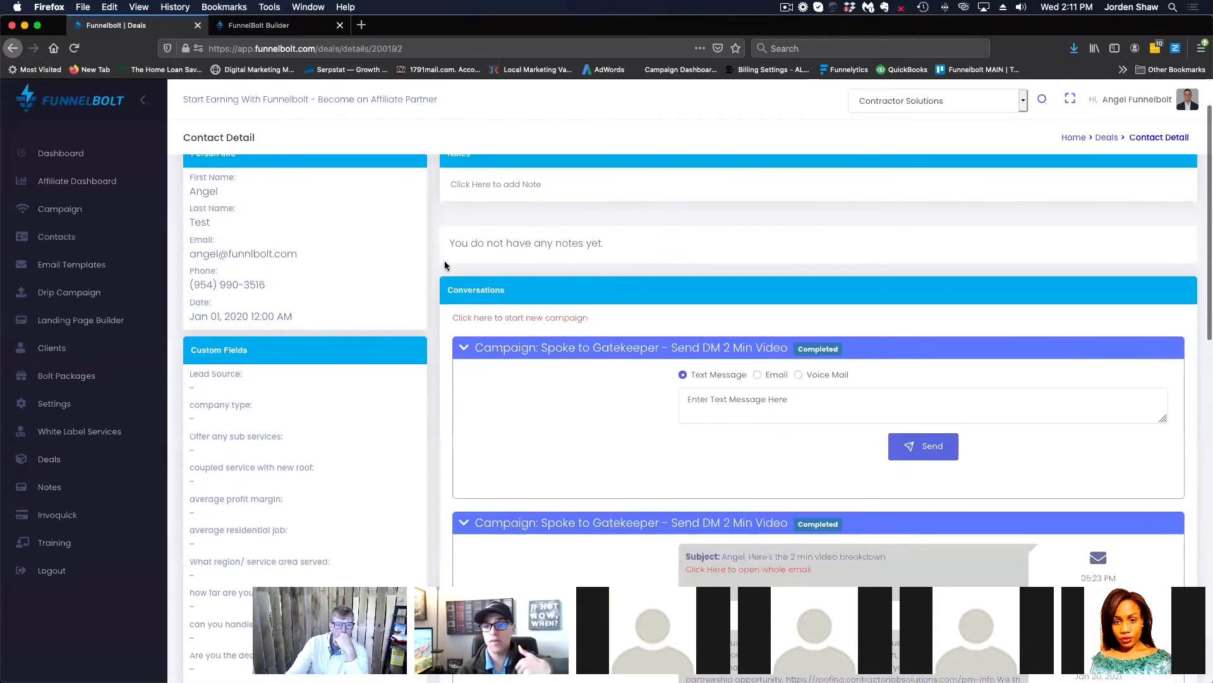
scroll(446, 262, "down", 15)
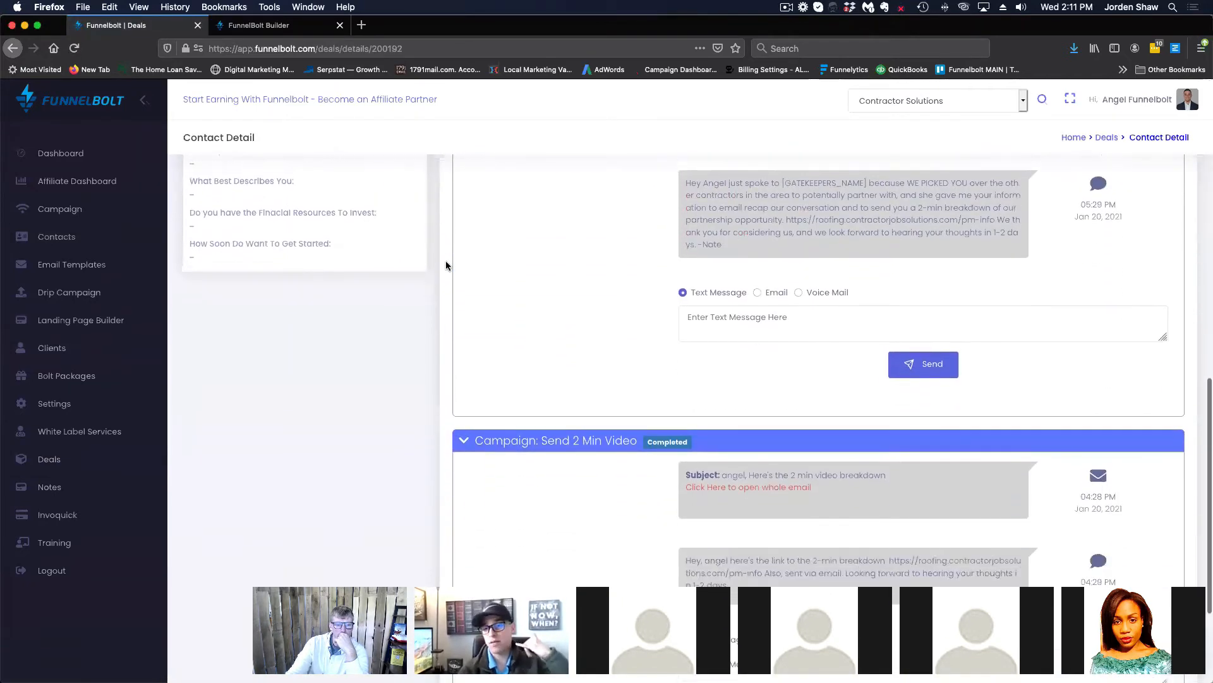
scroll(447, 265, "up", 20)
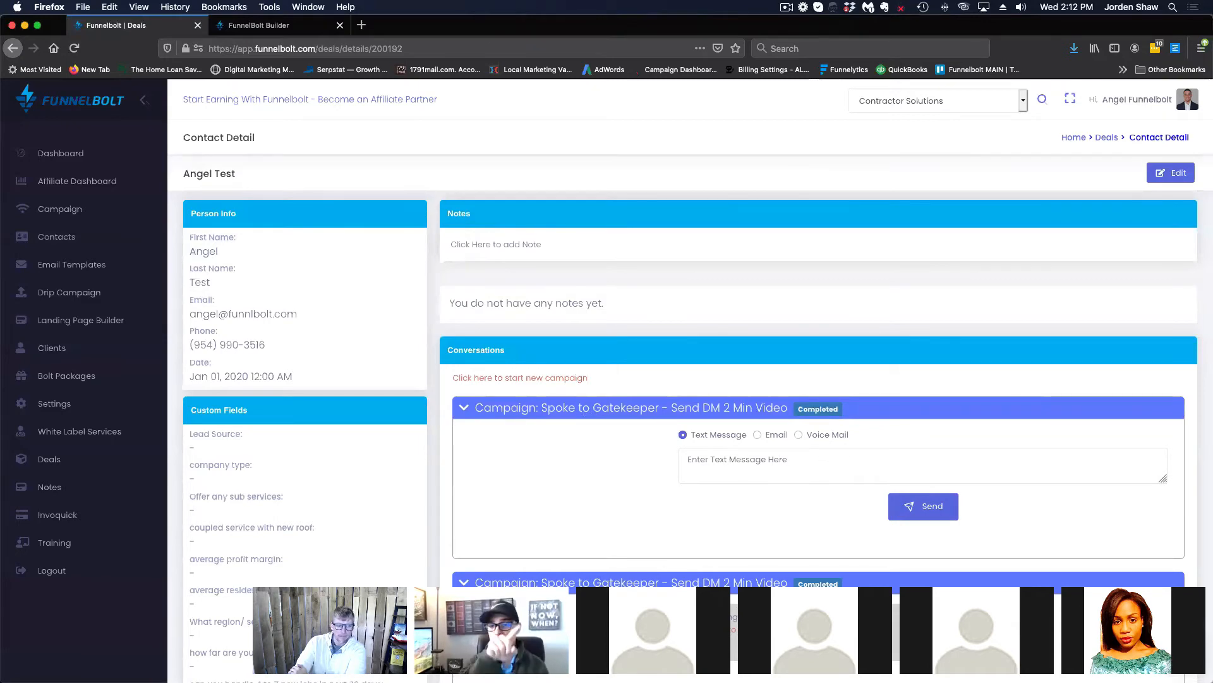
Go back to the deals board and move the second deal of the Paid Ad - Optin stage to the Closed stage.
left_click(1105, 138)
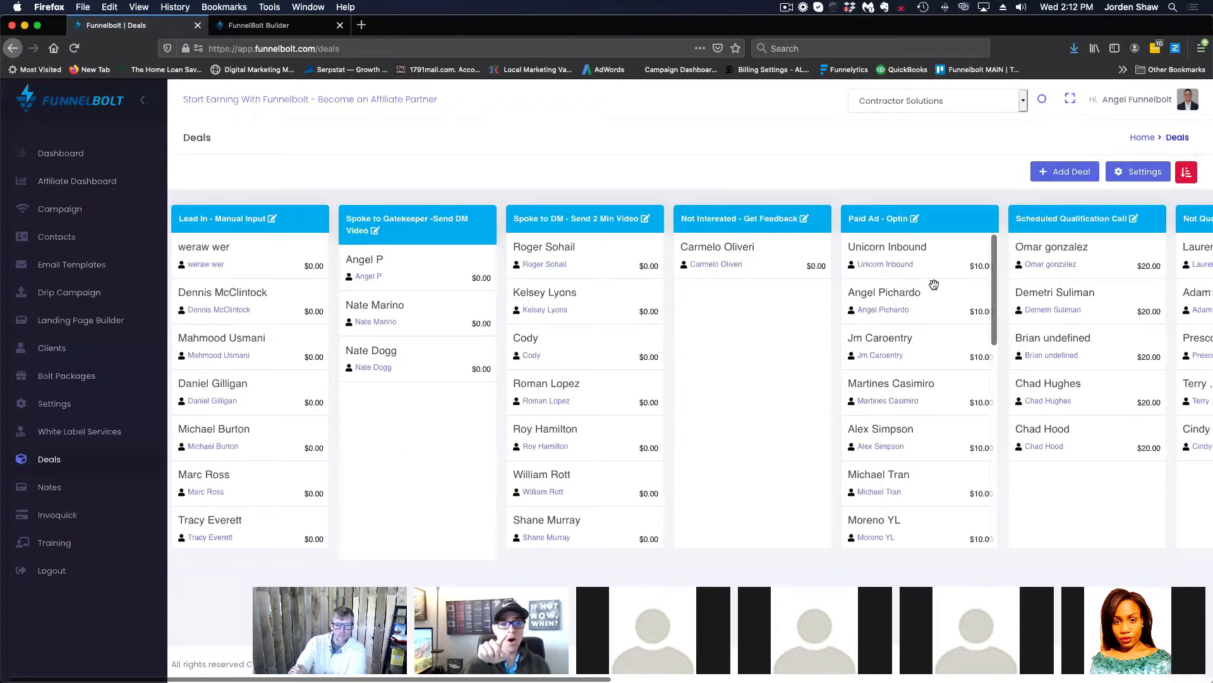
scroll(934, 284, "right", 10)
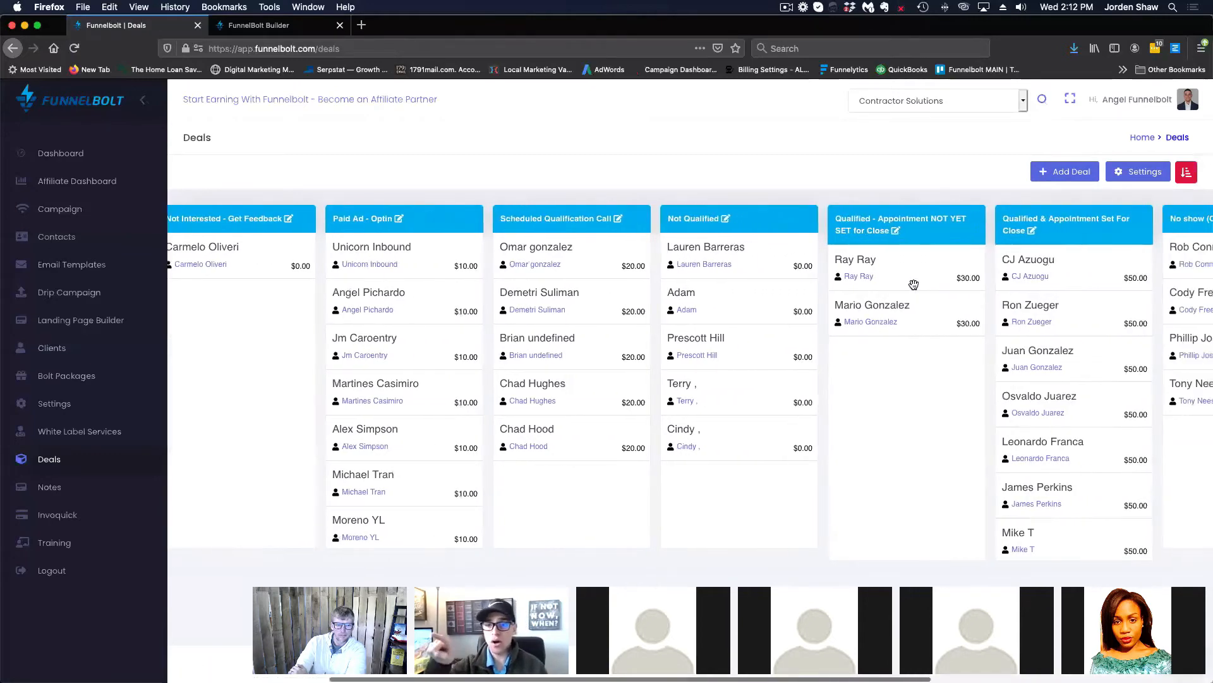
scroll(915, 284, "right", 2)
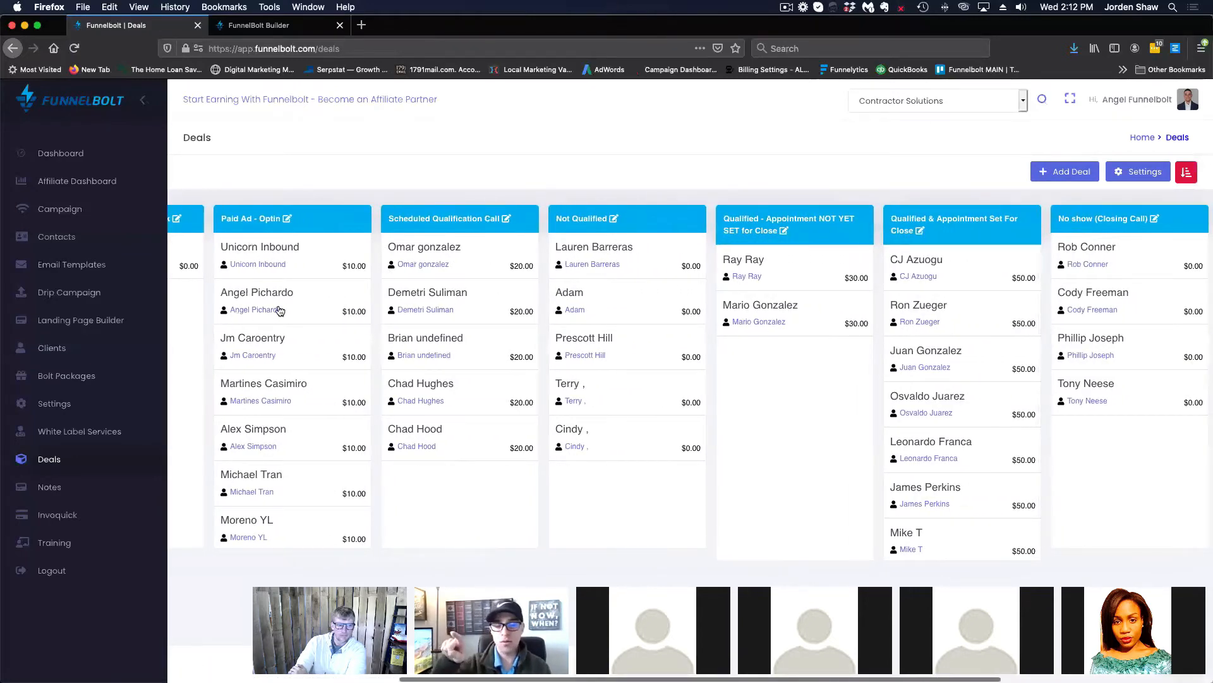
left_click_drag(283, 310, 941, 391)
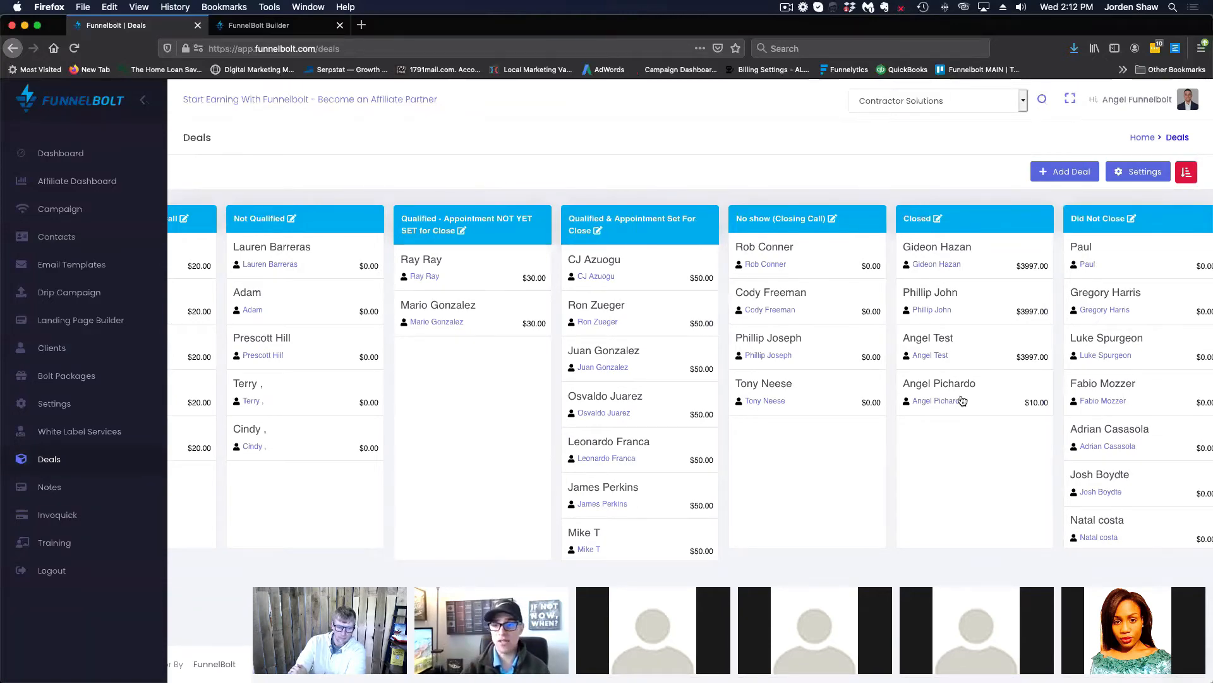
Open the last deal in the Closed stage and examine its contact details, notes and campaign conversations.
left_click(961, 400)
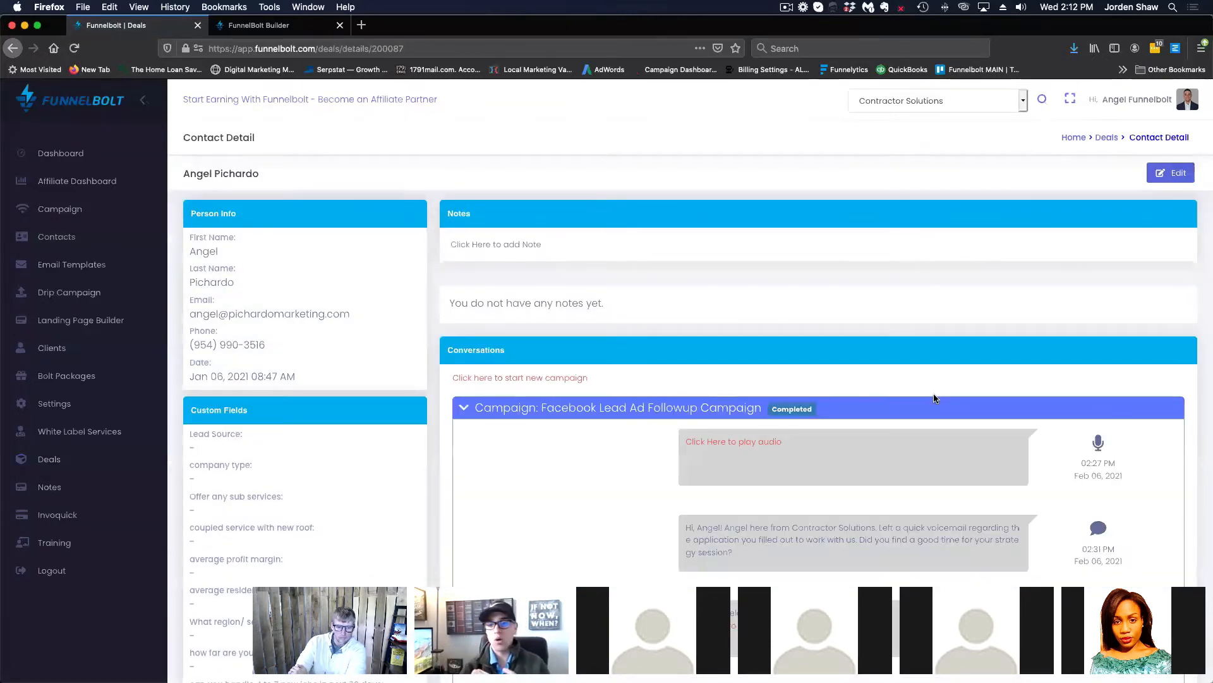
scroll(935, 398, "down", 15)
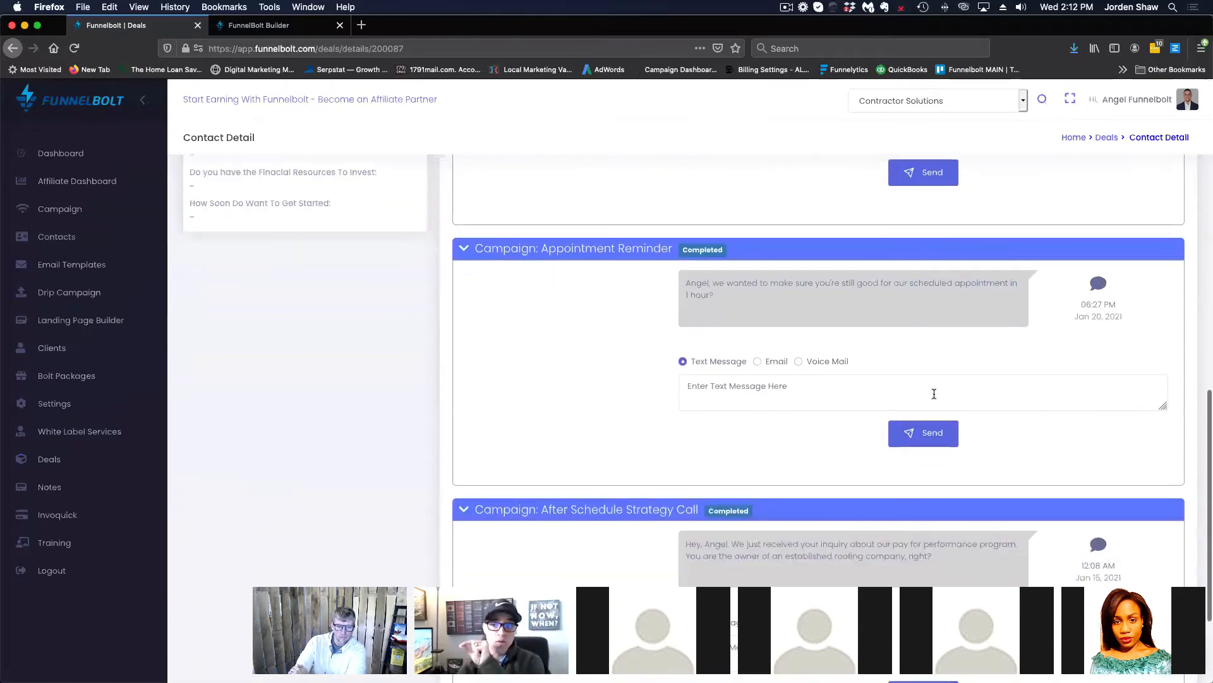
scroll(934, 393, "down", 3)
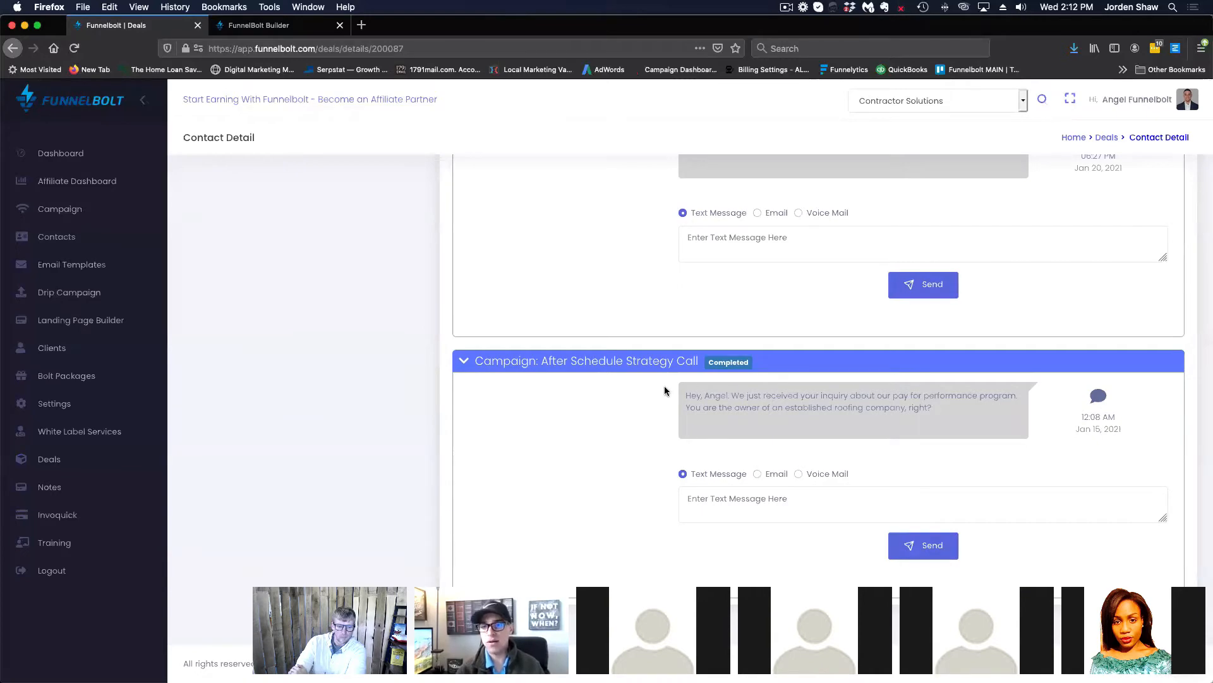
scroll(574, 380, "up", 15)
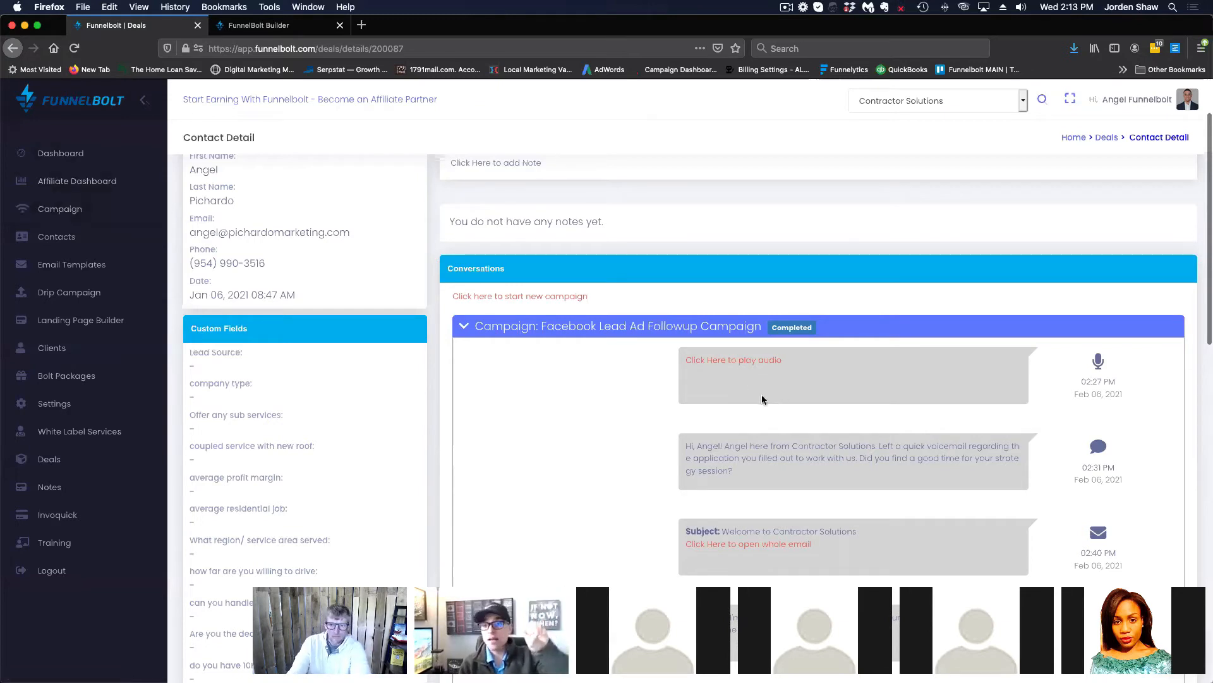
Go back to the deals board and show the deal stages with their deal values and linked campaigns.
left_click(1105, 138)
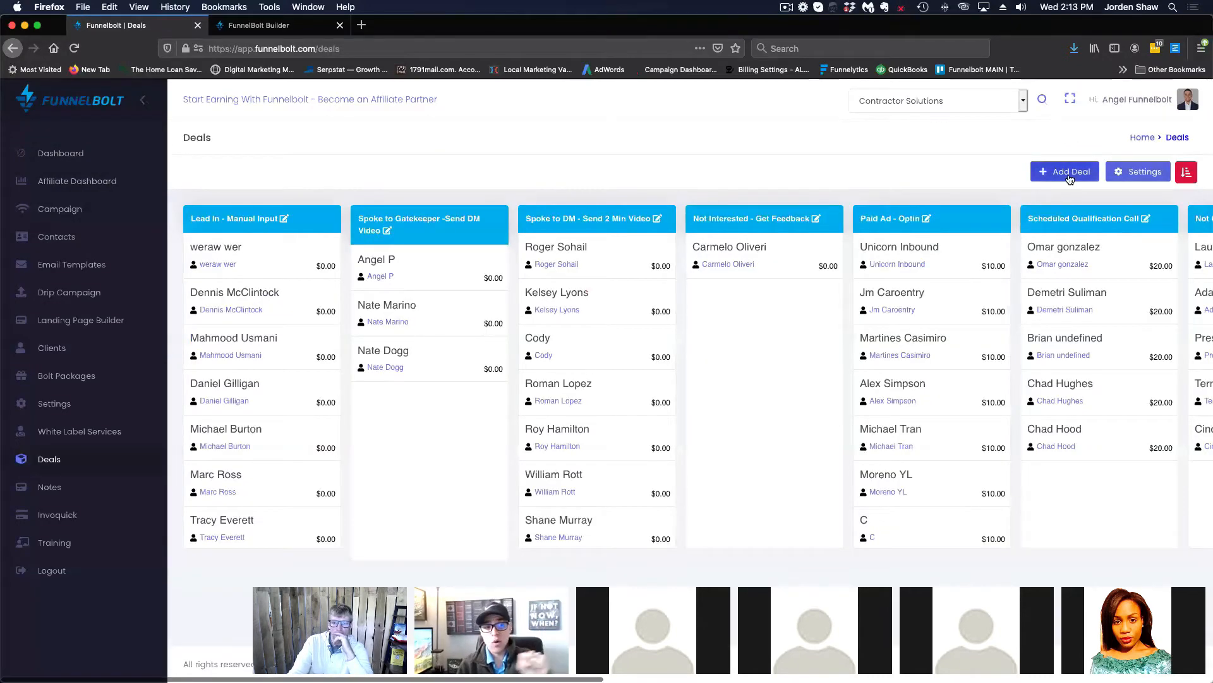
left_click(1141, 175)
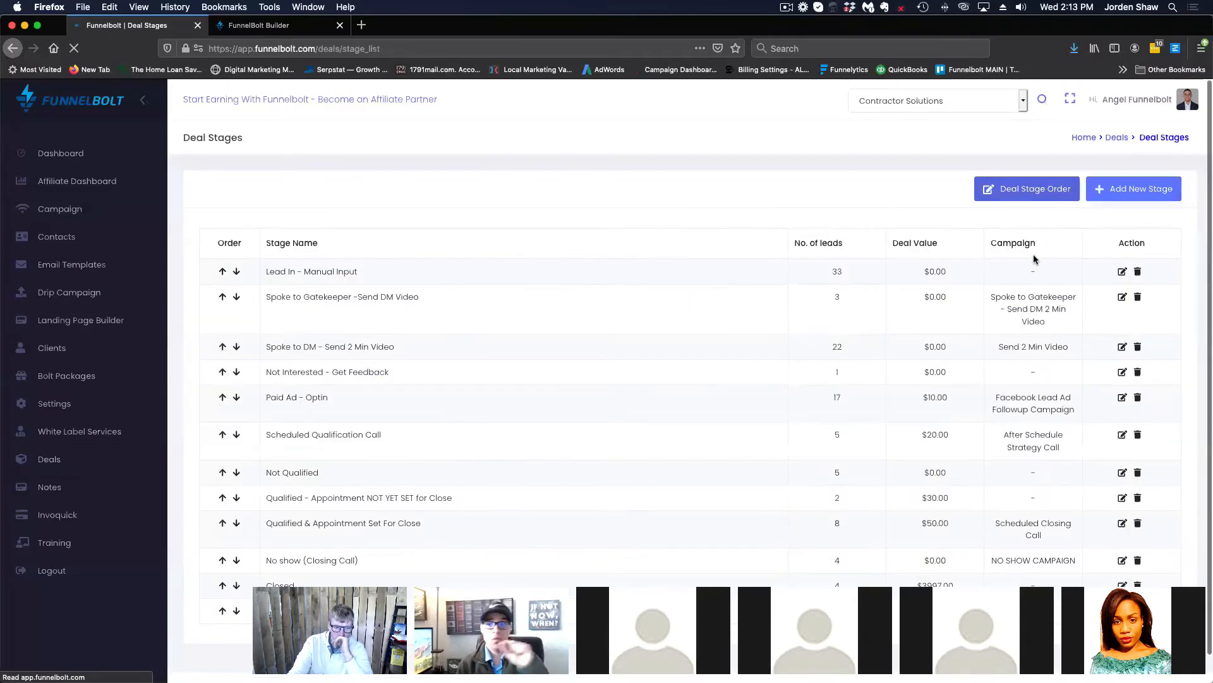
scroll(957, 310, "down", 1)
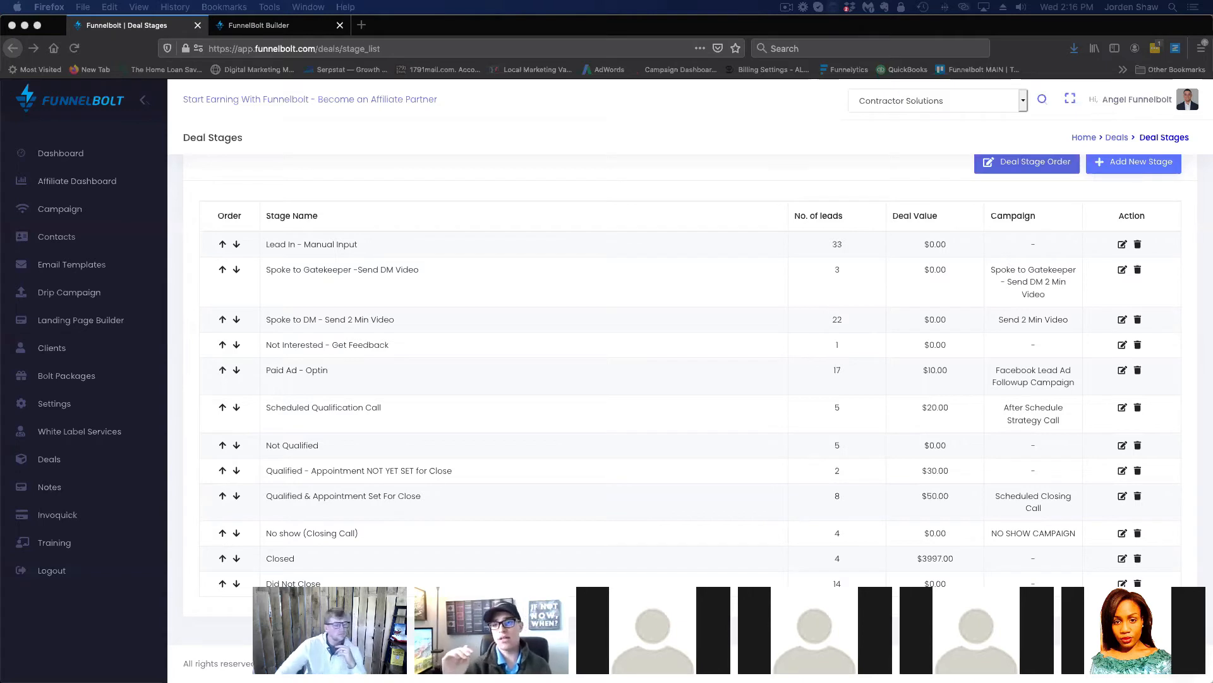
Switch to the Growth Strategy Scheduled zap in Zapier and open its Move lead to another deal stage action, showing its setup and app & event.
left_click_drag(0, 38, 354, 24)
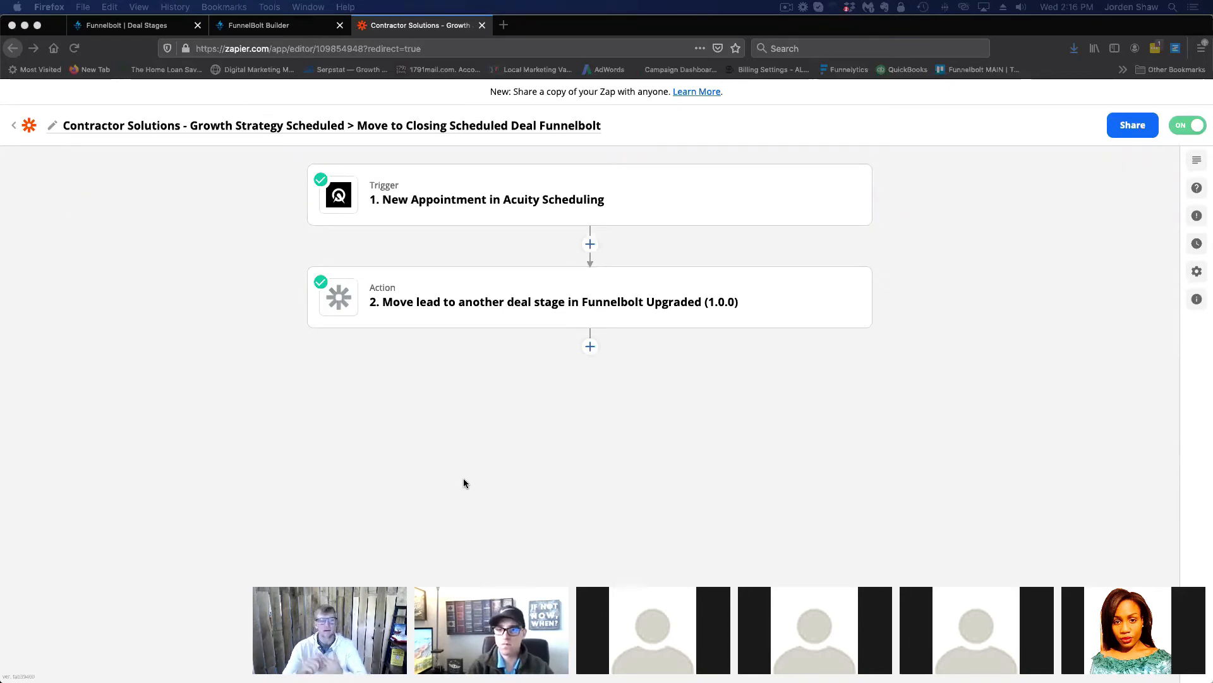
left_click(505, 304)
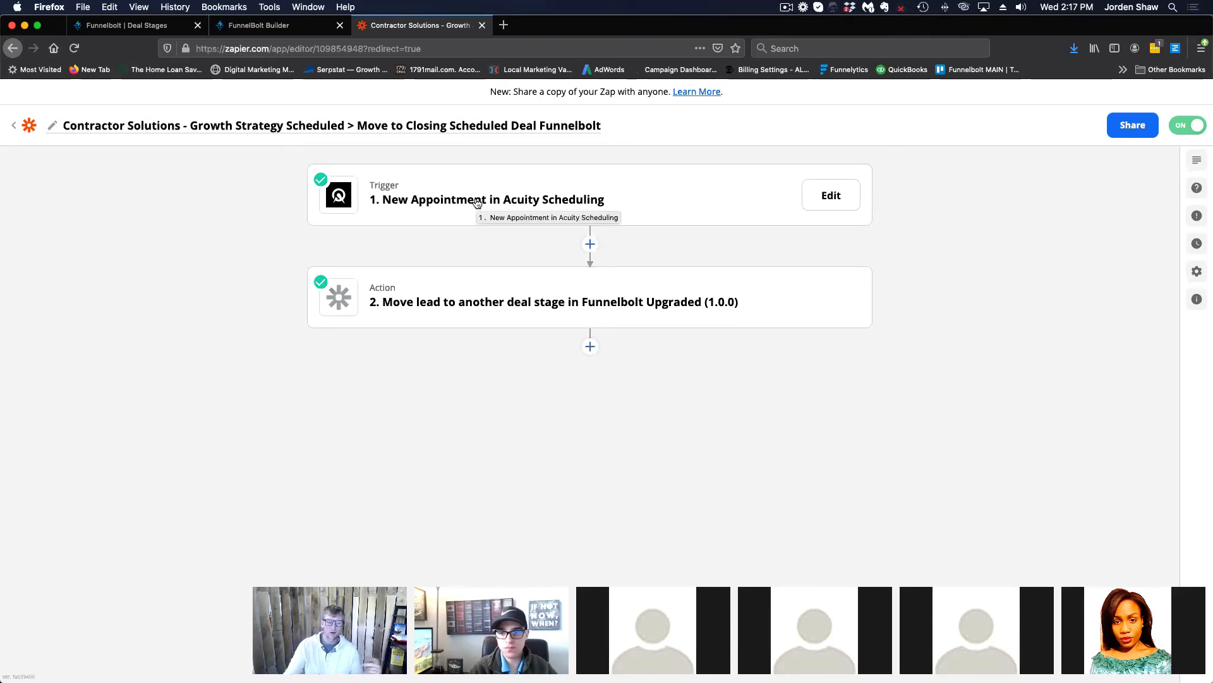
left_click(506, 305)
left_click(421, 379)
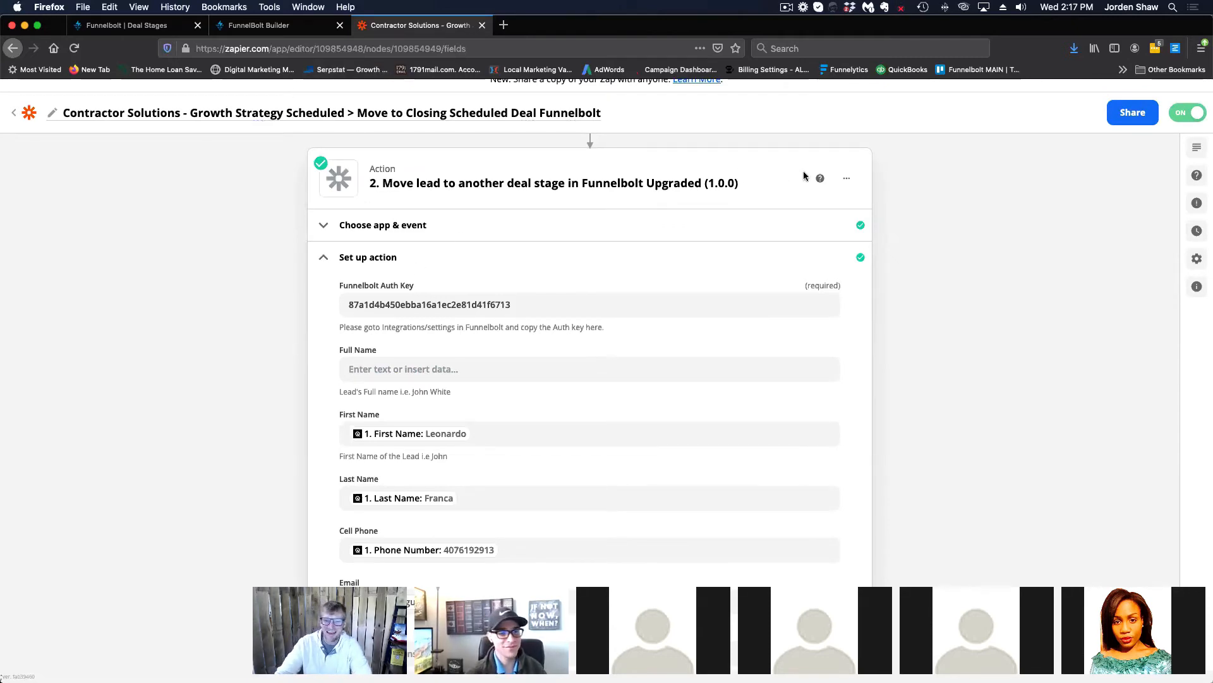
scroll(850, 214, "up", 3)
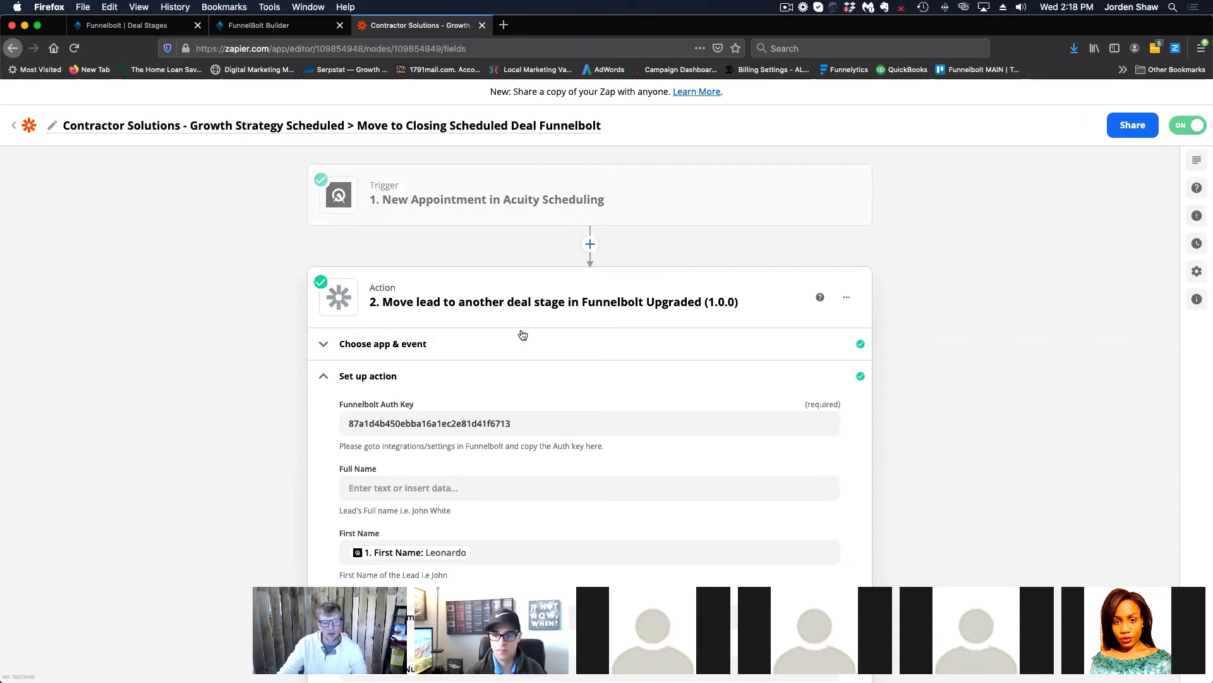
scroll(521, 306, "down", 1)
left_click(336, 335)
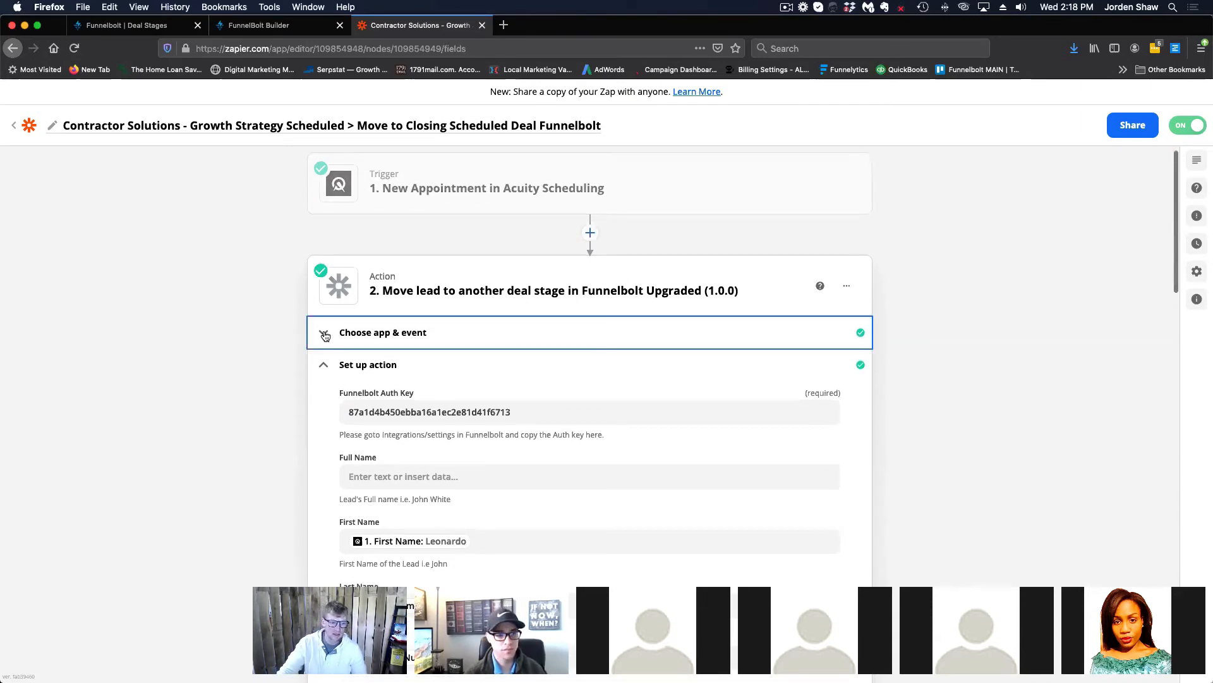
Switch to the Funnelbolt system settings and find the auth key and the option to connect Funnelbolt with Zapier.
left_click(140, 26)
left_click(56, 405)
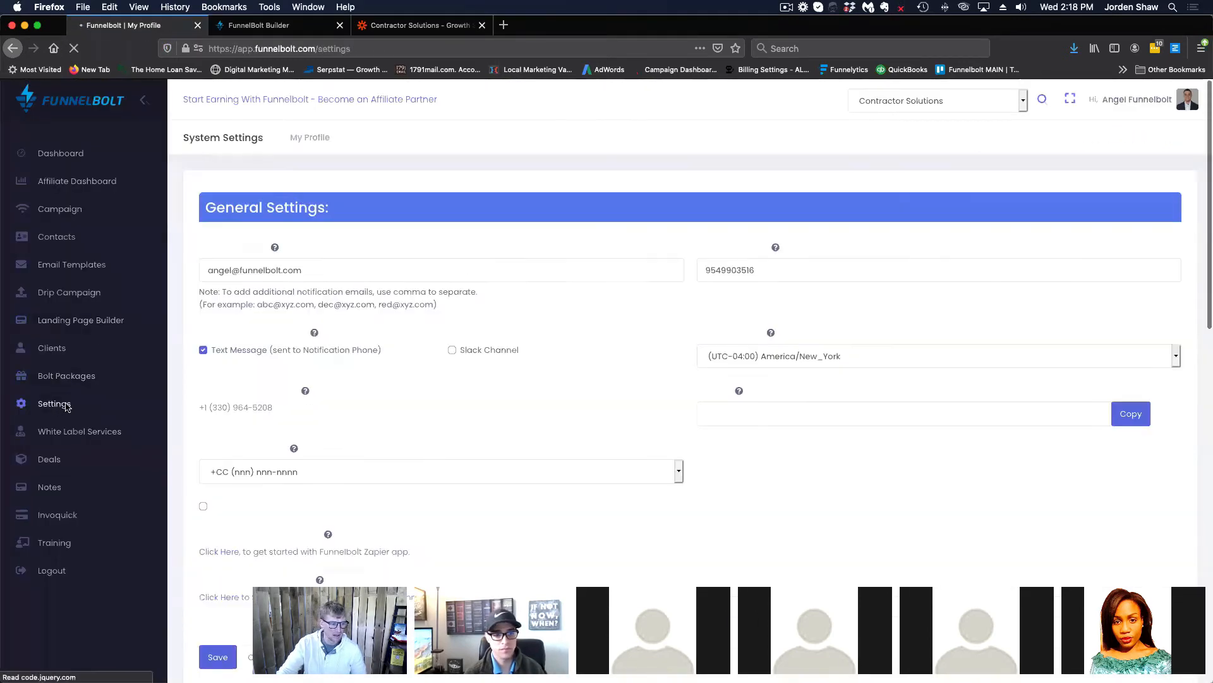
scroll(421, 449, "down", 10)
scroll(423, 451, "down", 5)
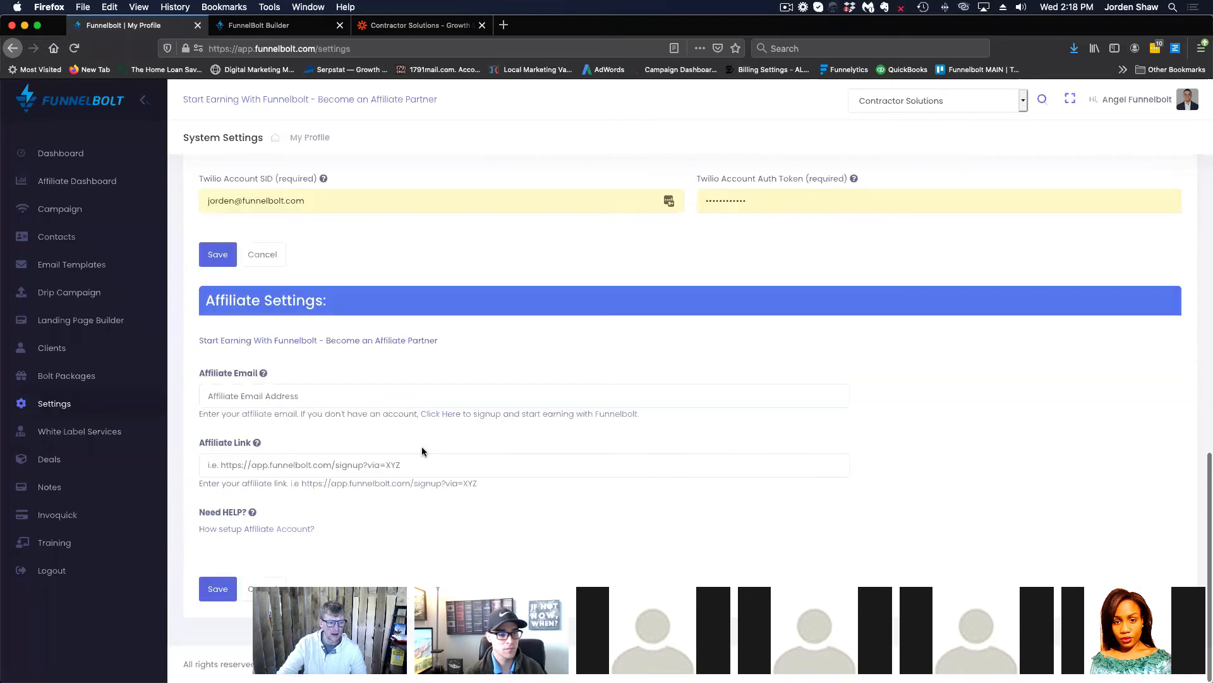
scroll(307, 434, "up", 3)
scroll(307, 433, "up", 7)
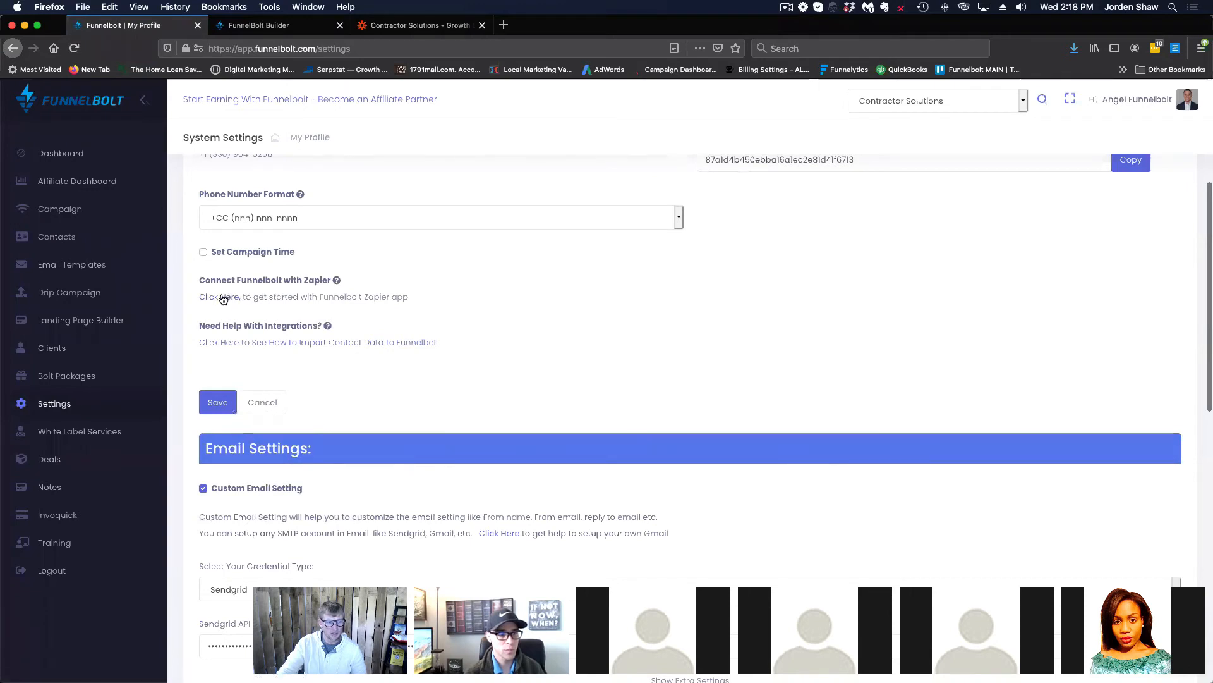
scroll(388, 182, "up", 1)
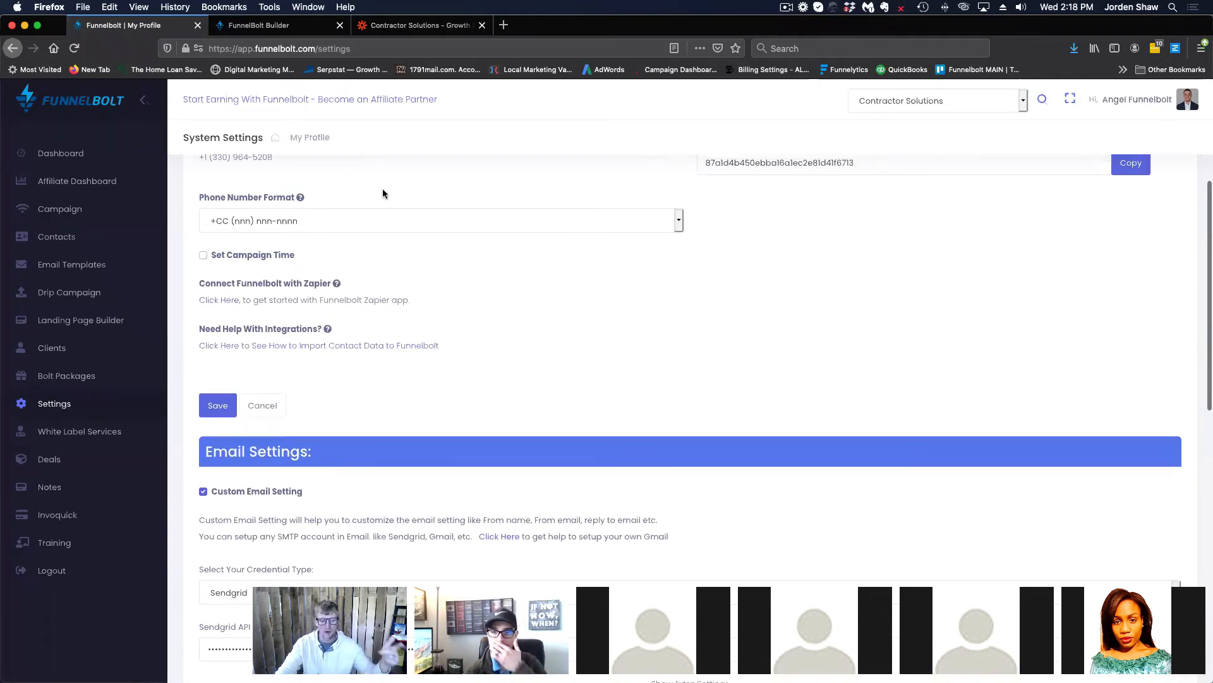
Return to the zap in Zapier, show the available action events, and examine the action's lead fields and Deal Stage Name.
left_click(418, 26)
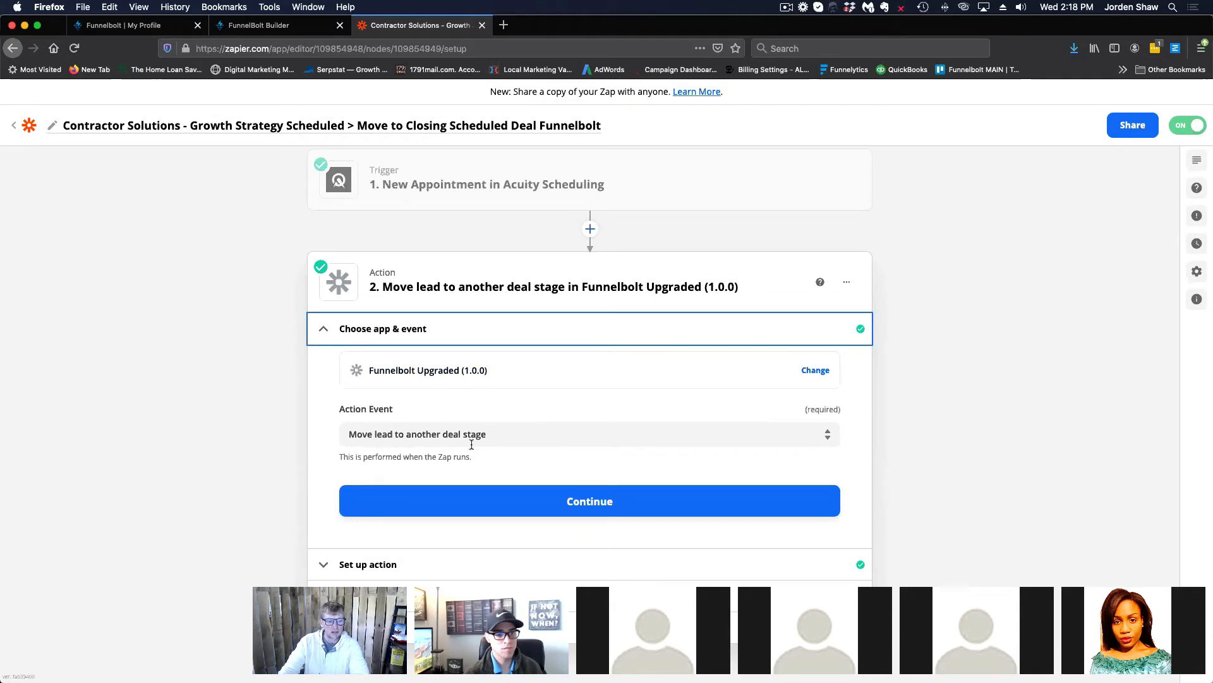
left_click(518, 437)
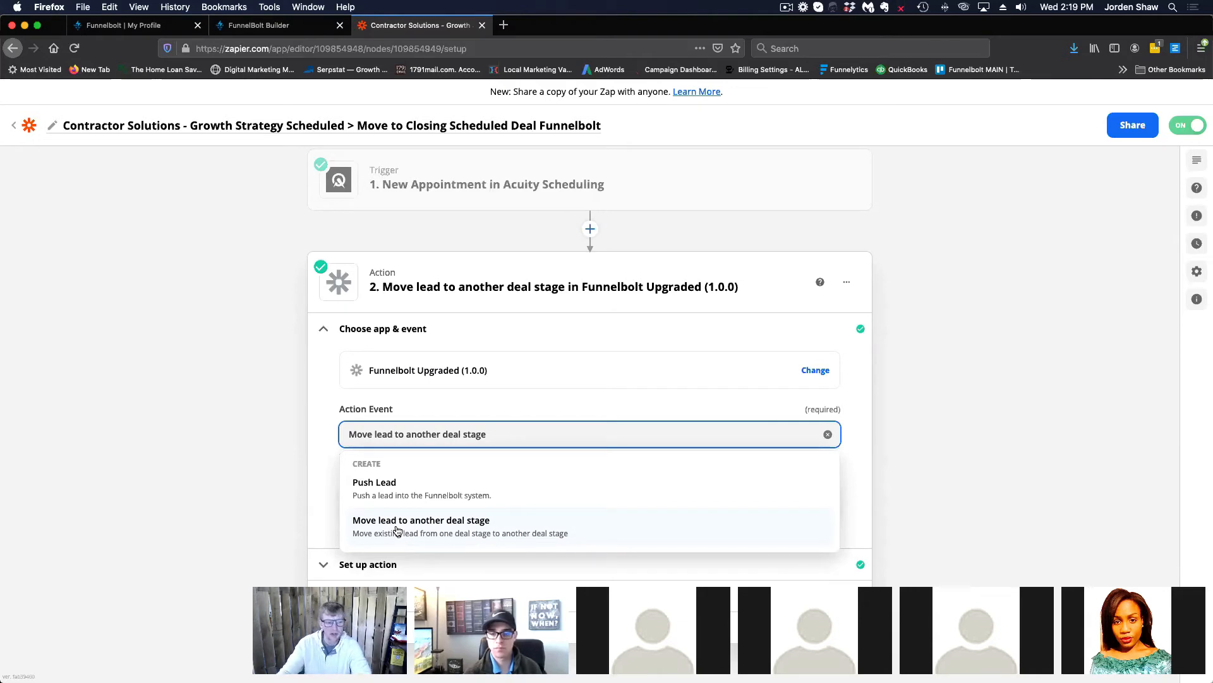
left_click(331, 425)
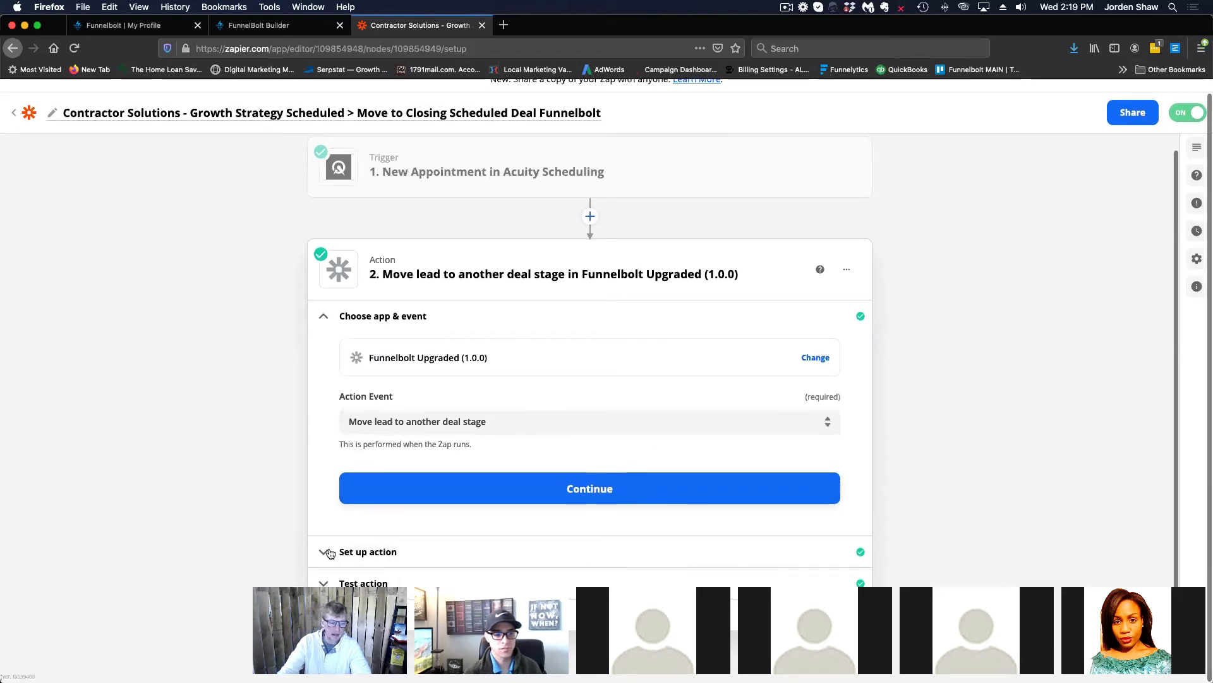
scroll(347, 492, "down", 5)
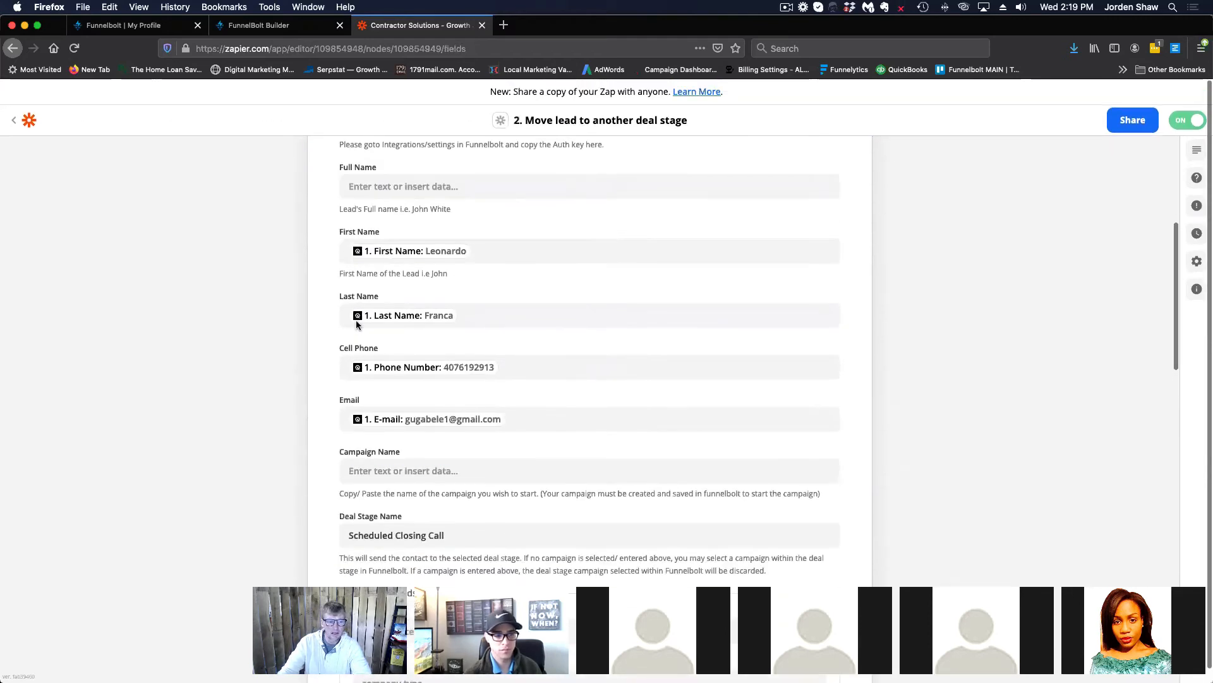
scroll(349, 253, "up", 5)
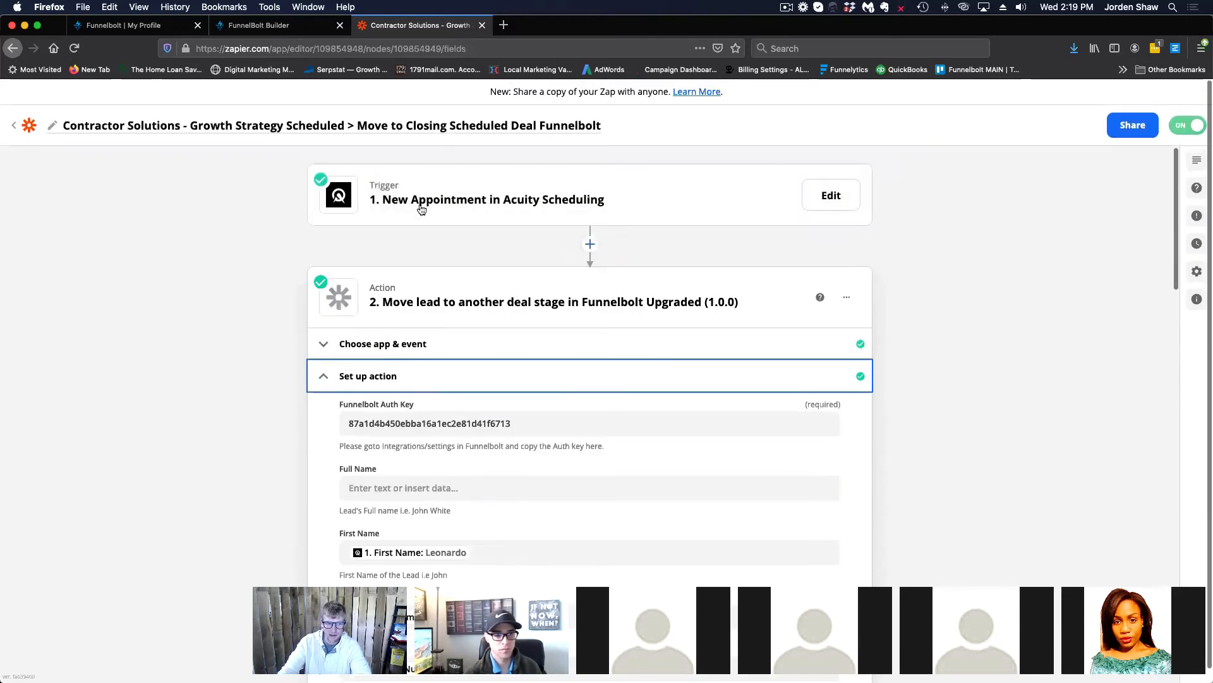
scroll(350, 403, "down", 2)
scroll(351, 403, "down", 4)
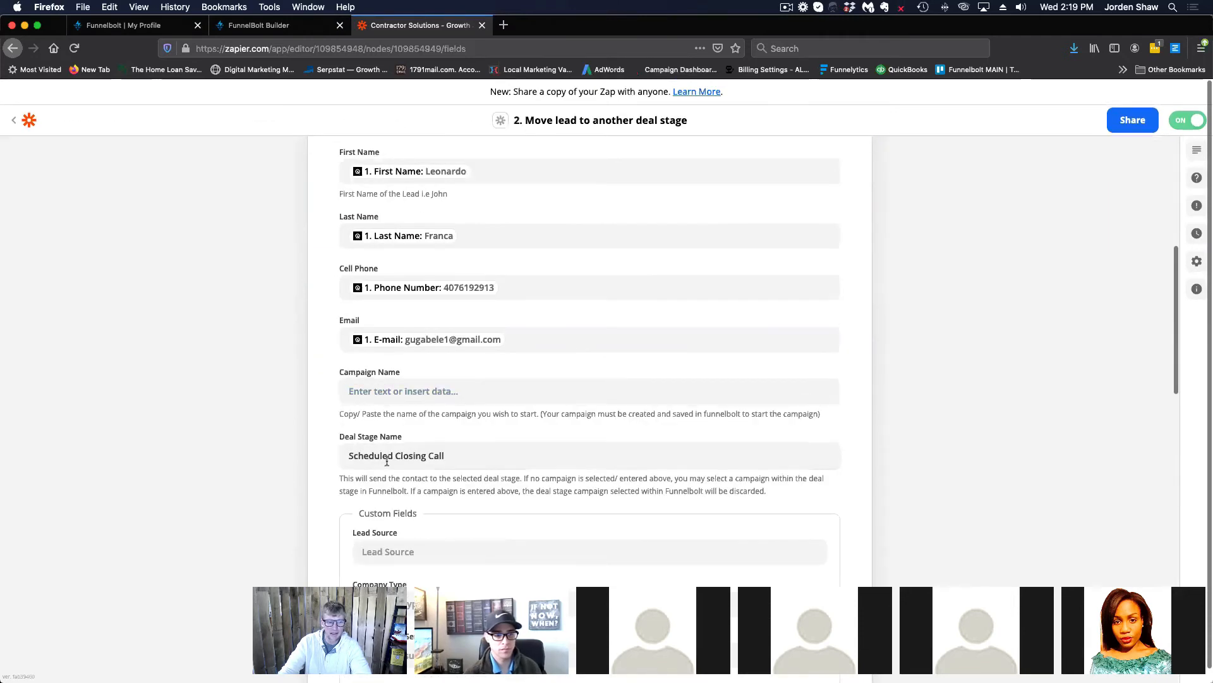
Copy the stage name "Spoke to Gatekeeper -Send DM Video" from the Funnelbolt deals board and return to the zap's Deal Stage Name field.
left_click(164, 25)
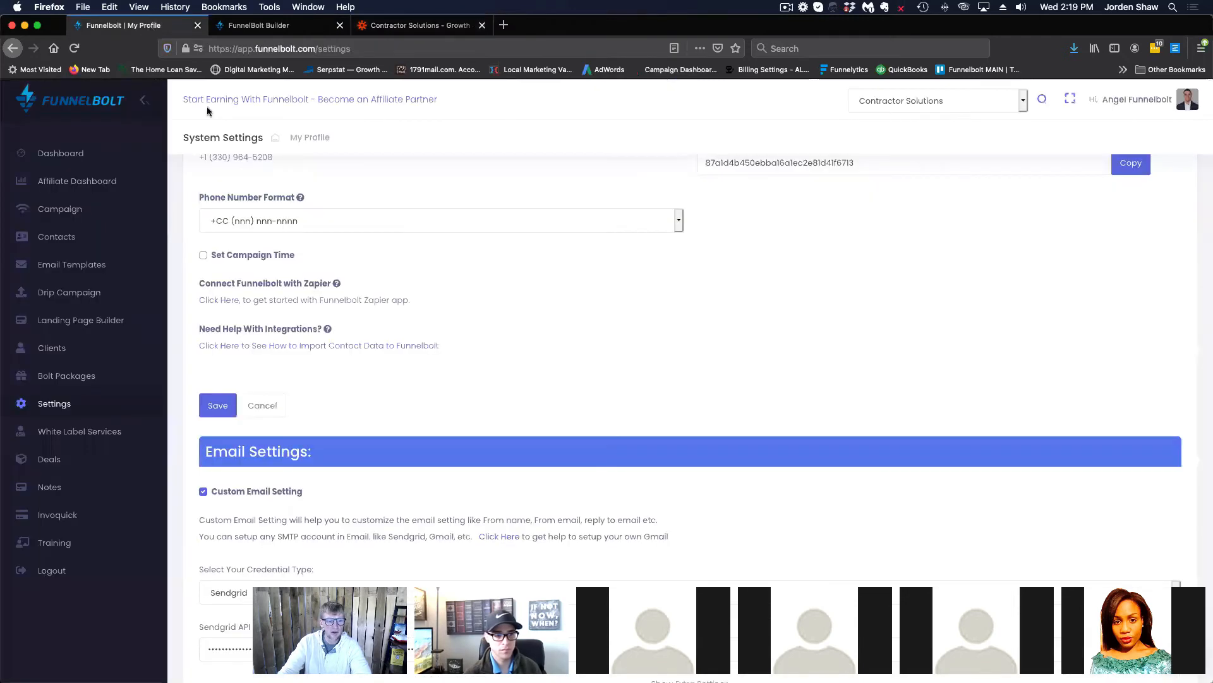
left_click(57, 460)
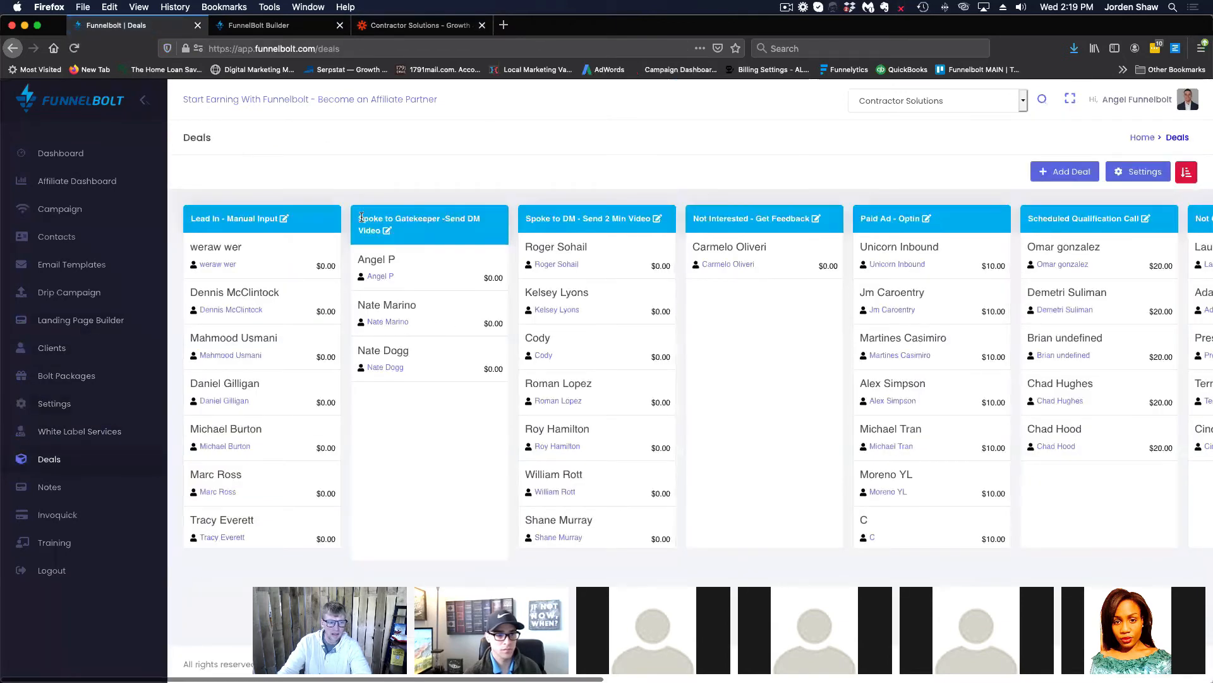
left_click_drag(358, 218, 378, 231)
right_click(378, 230)
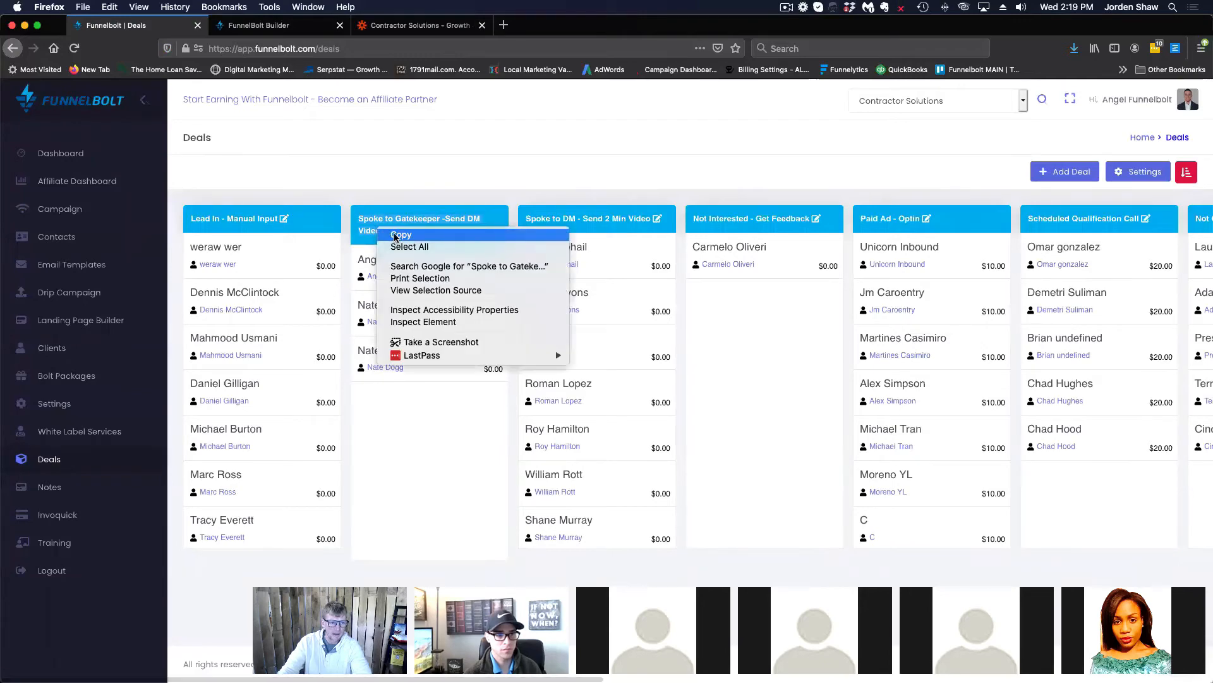
left_click(395, 235)
left_click(395, 26)
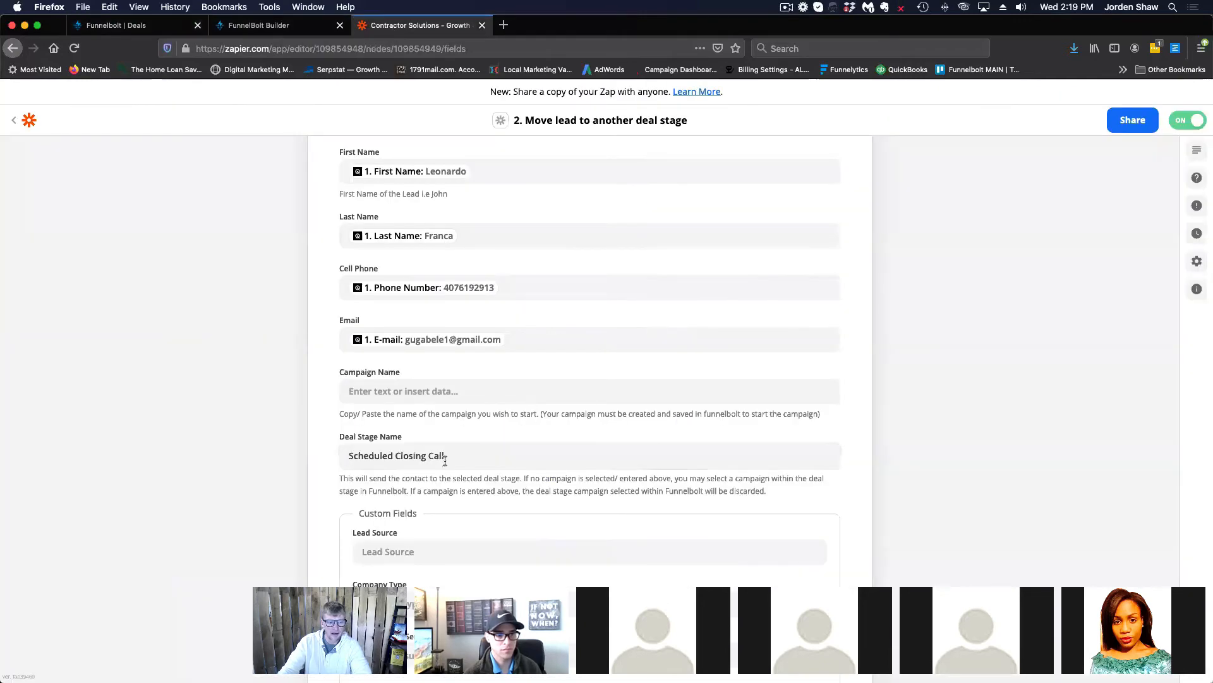
left_click(461, 454)
left_click(294, 444)
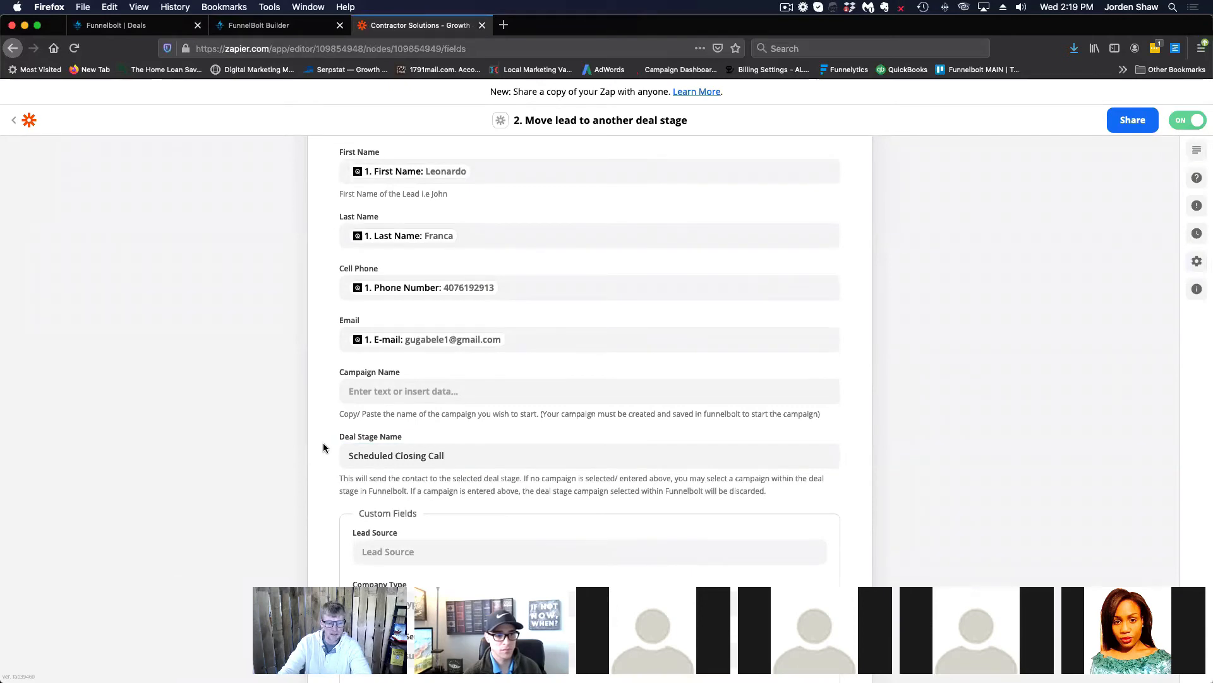
Look through the zap action's custom fields, campaign name and deal stage name.
scroll(320, 448, "down", 5)
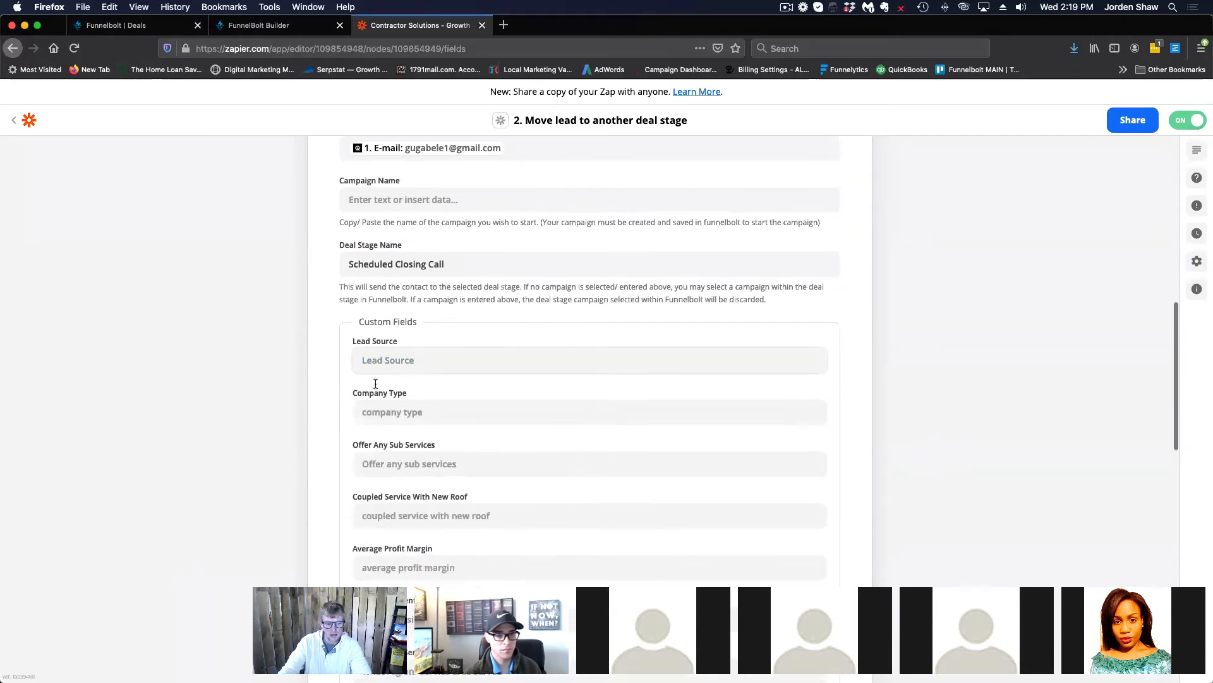
scroll(353, 436, "up", 3)
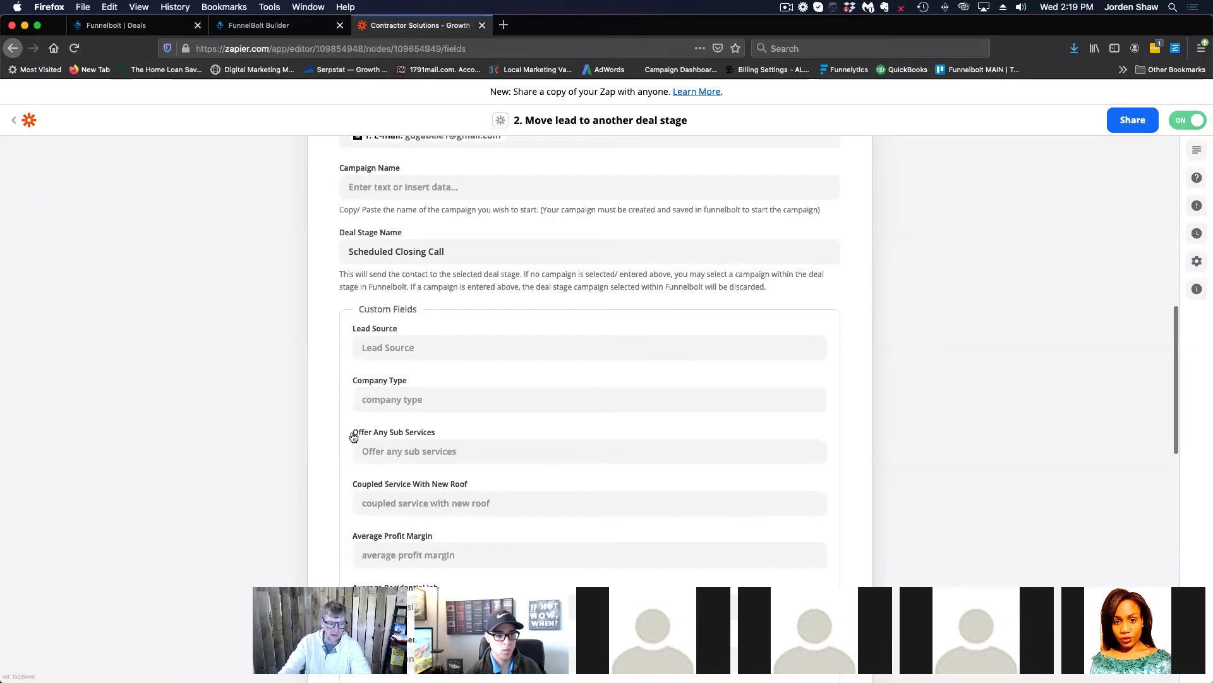
scroll(354, 436, "up", 1)
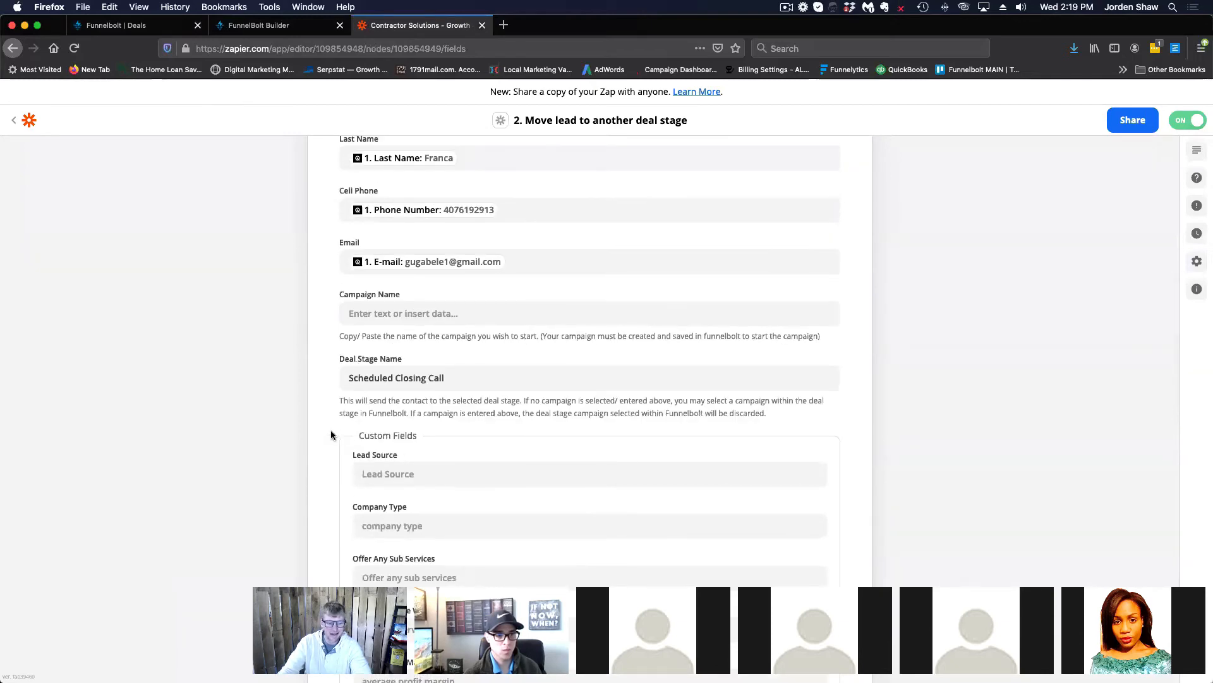
scroll(331, 430, "up", 2)
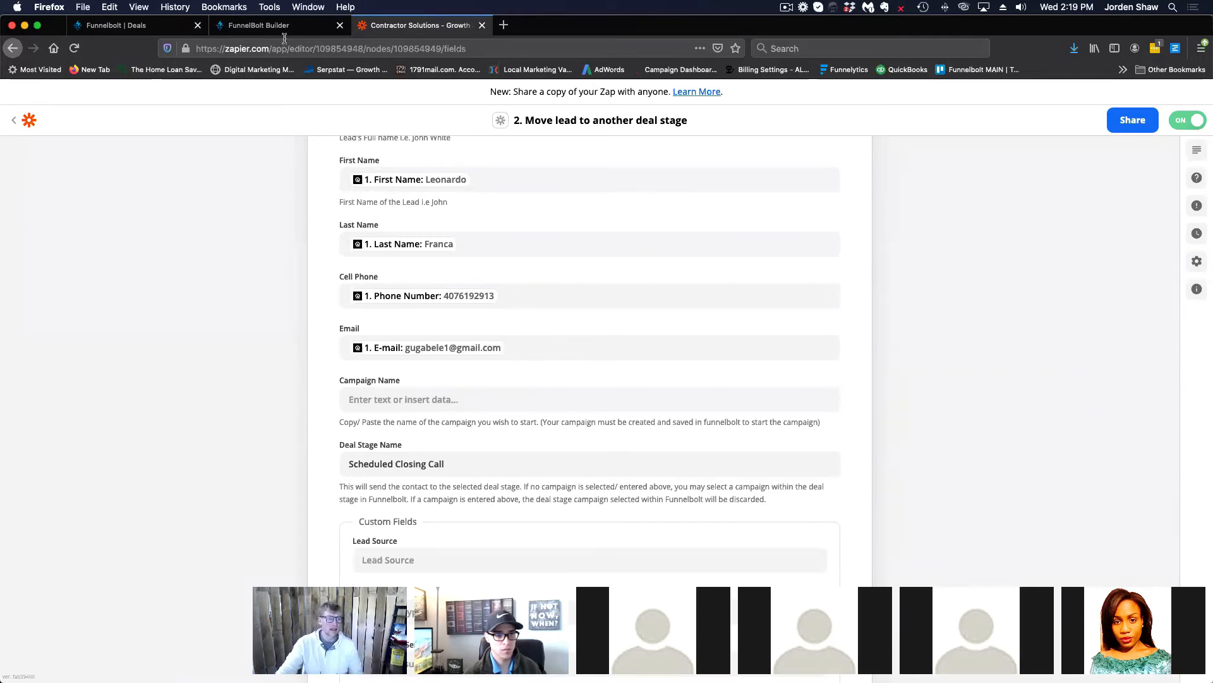
Start a new deal stage in the Funnelbolt deals settings and name it "TEst Deal Stage".
left_click(152, 25)
scroll(626, 240, "right", 6)
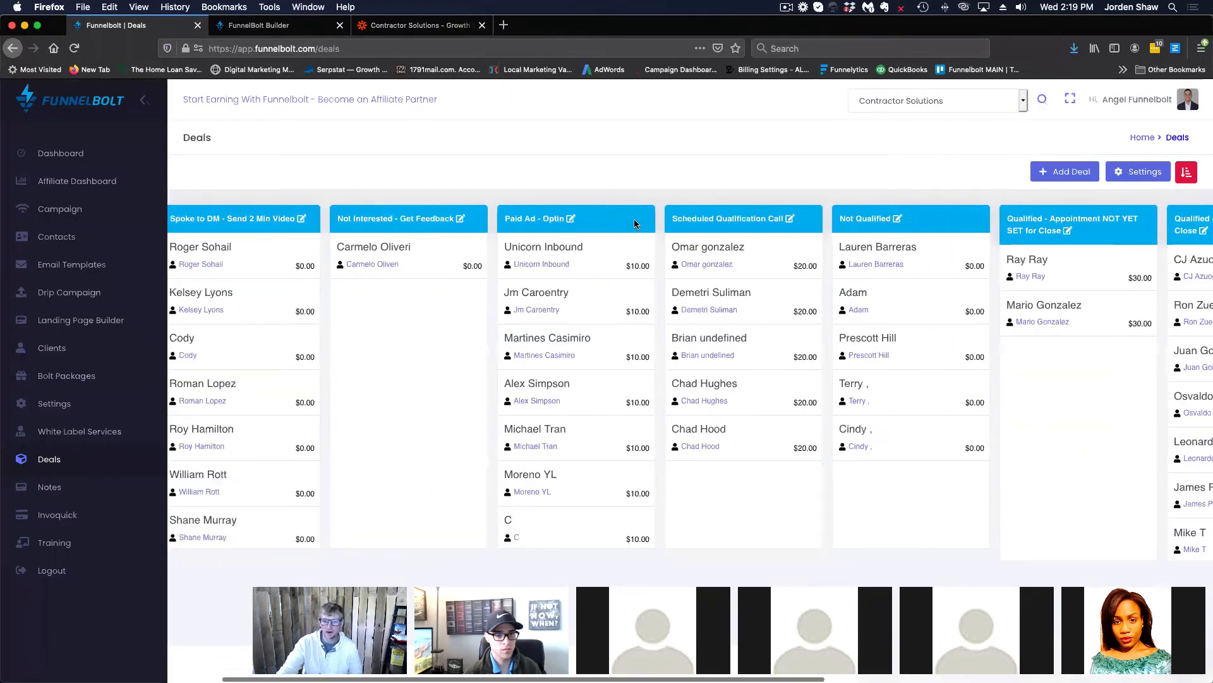
left_click(1136, 176)
left_click(1132, 191)
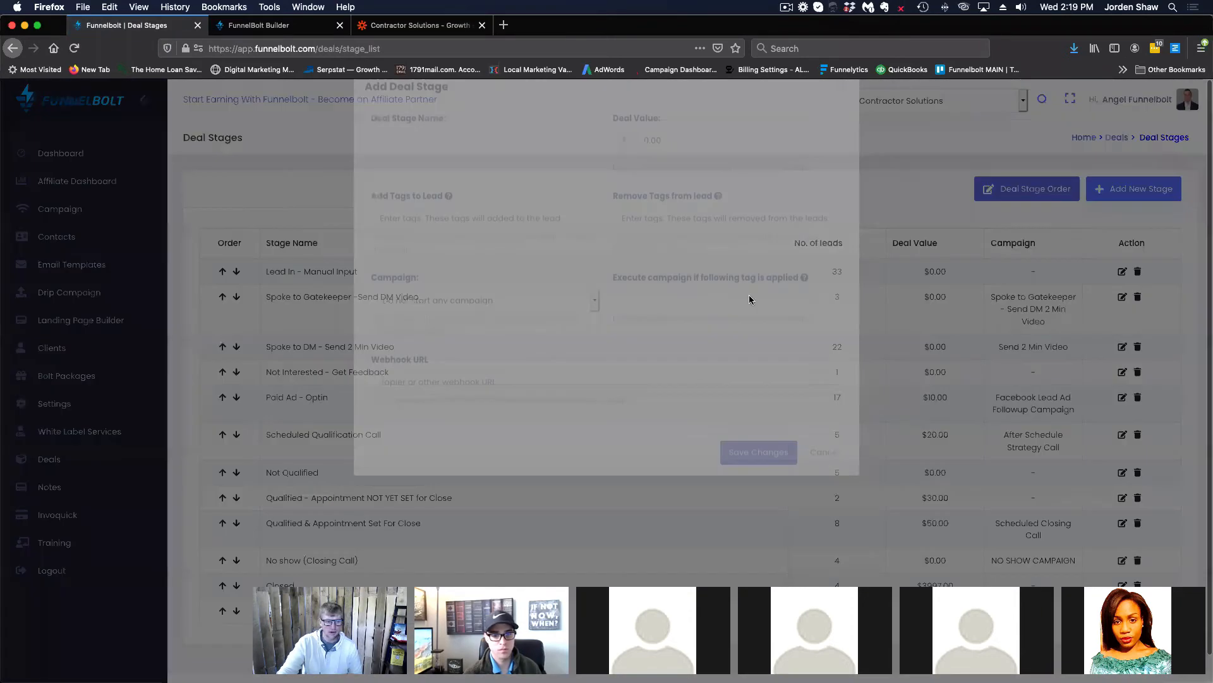
left_click(479, 167)
type("TEst Ca")
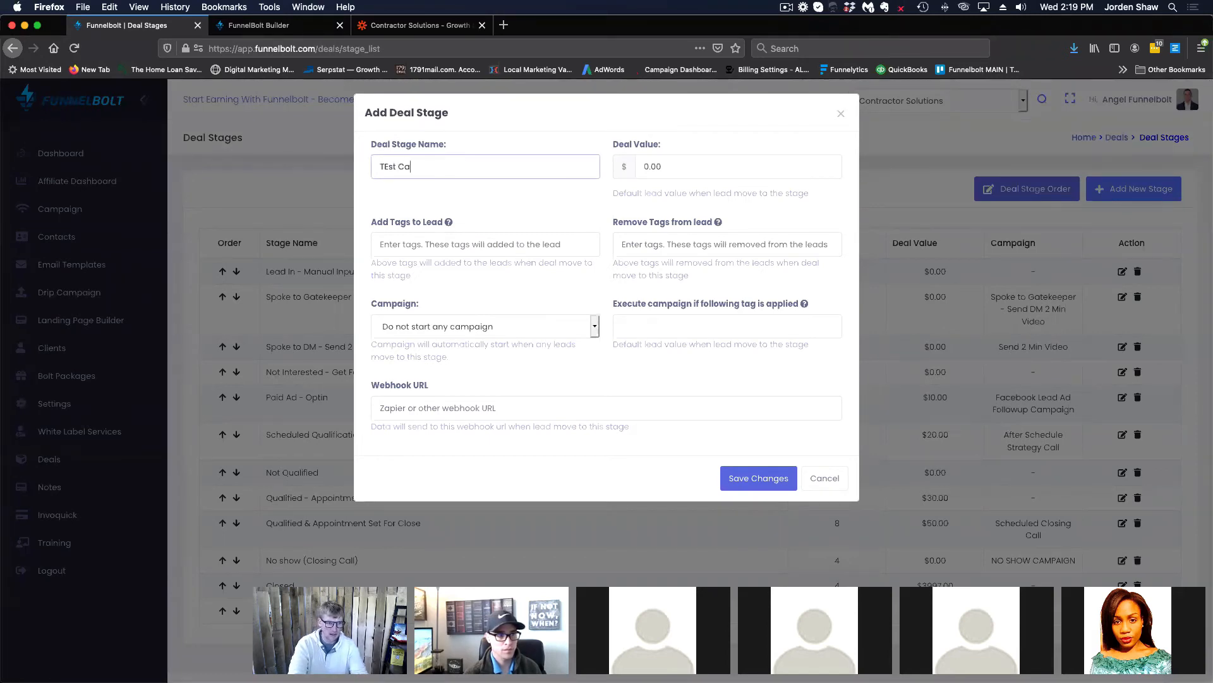
key("BackSpace")
key("BackSpace")
type("Deal s")
key("BackSpace")
type("Stage")
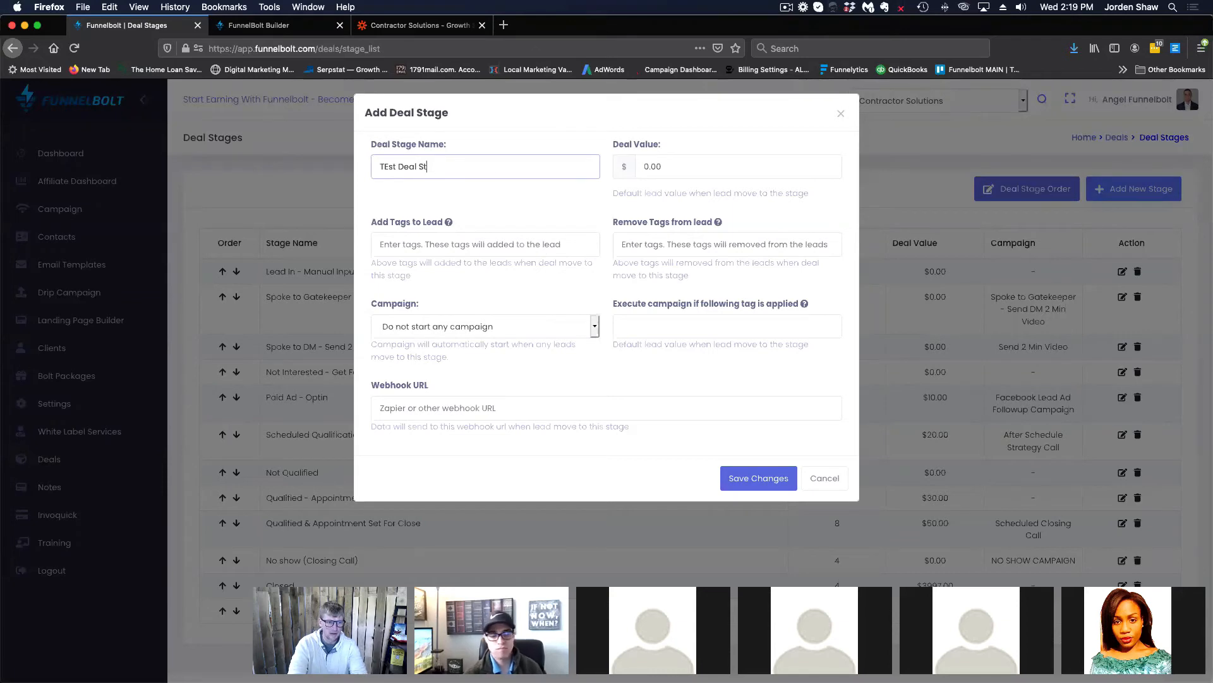
Assign NO SHOW CAMPAIGN to the new deal stage, checking the zap's Deal Stage Name in Zapier, and show the Webhook URL field.
left_click(593, 326)
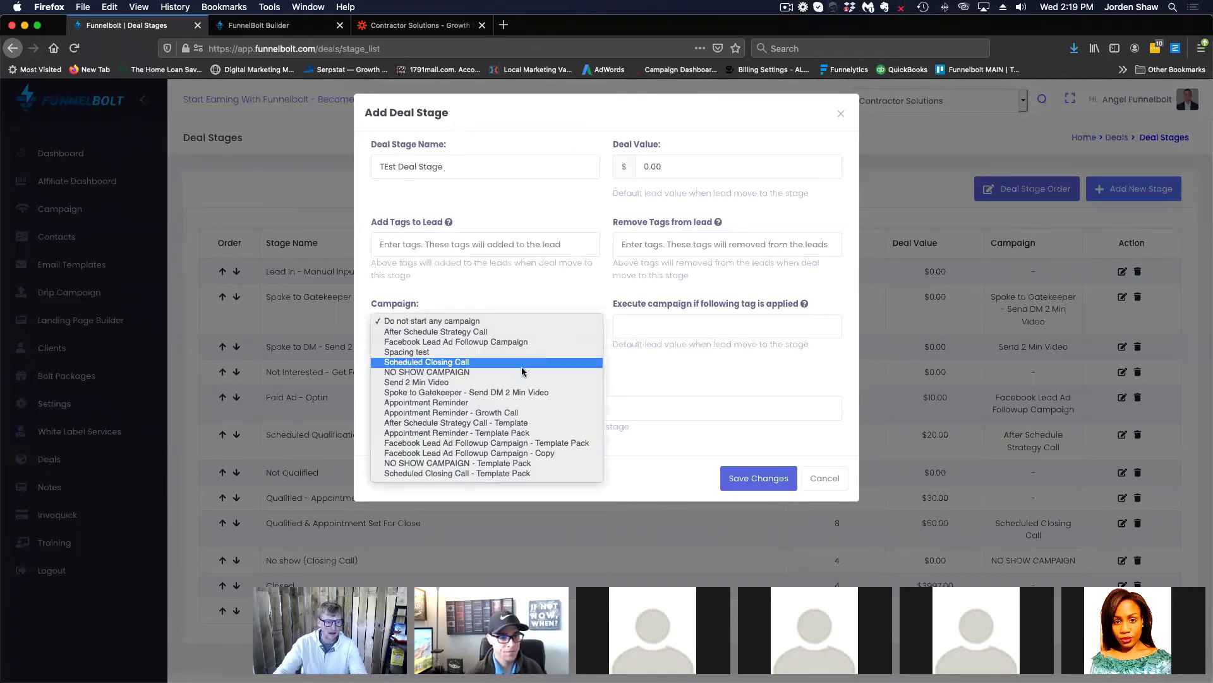
key("Escape")
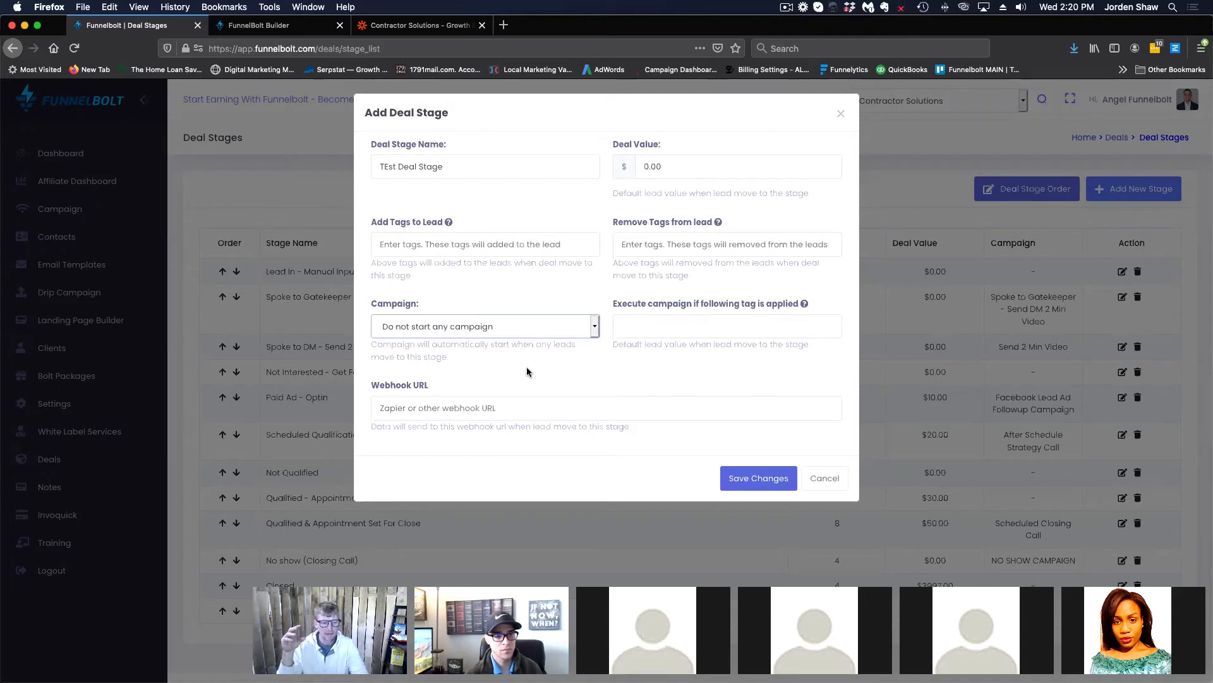
left_click(413, 26)
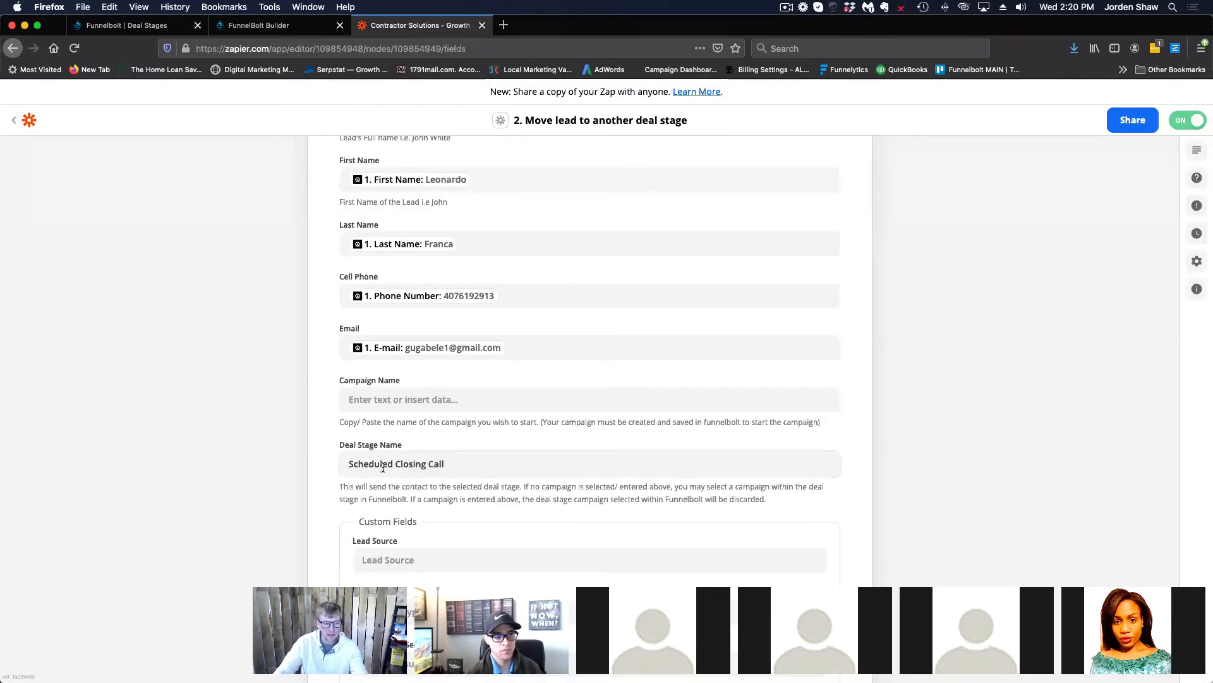
left_click(127, 25)
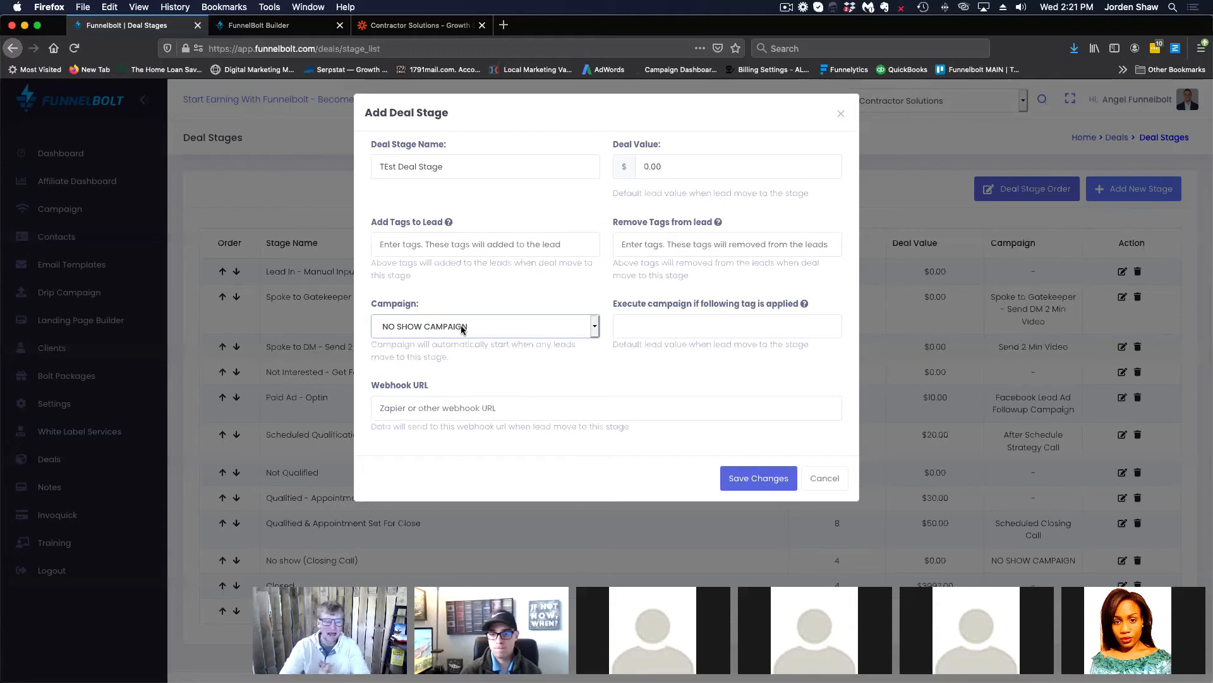
left_click(396, 411)
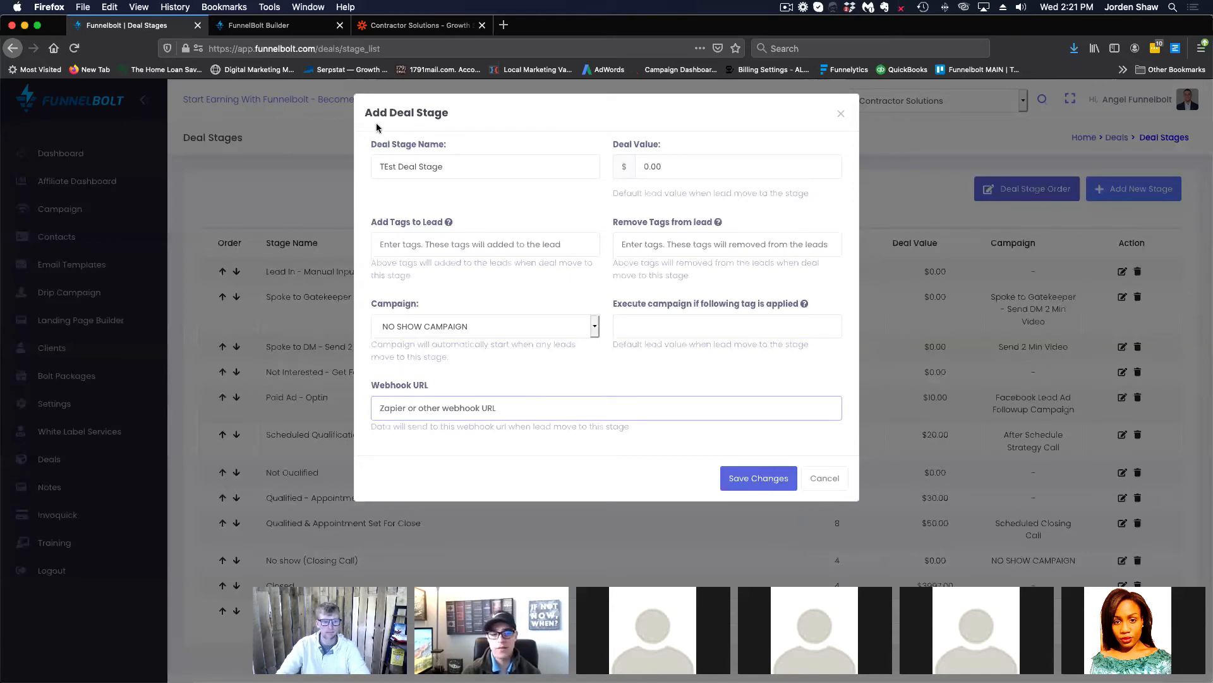
Review the zap's trigger and Funnelbolt action fields in Zapier, and return to Funnelbolt to cancel the new deal stage.
left_click(399, 29)
scroll(323, 341, "up", 5)
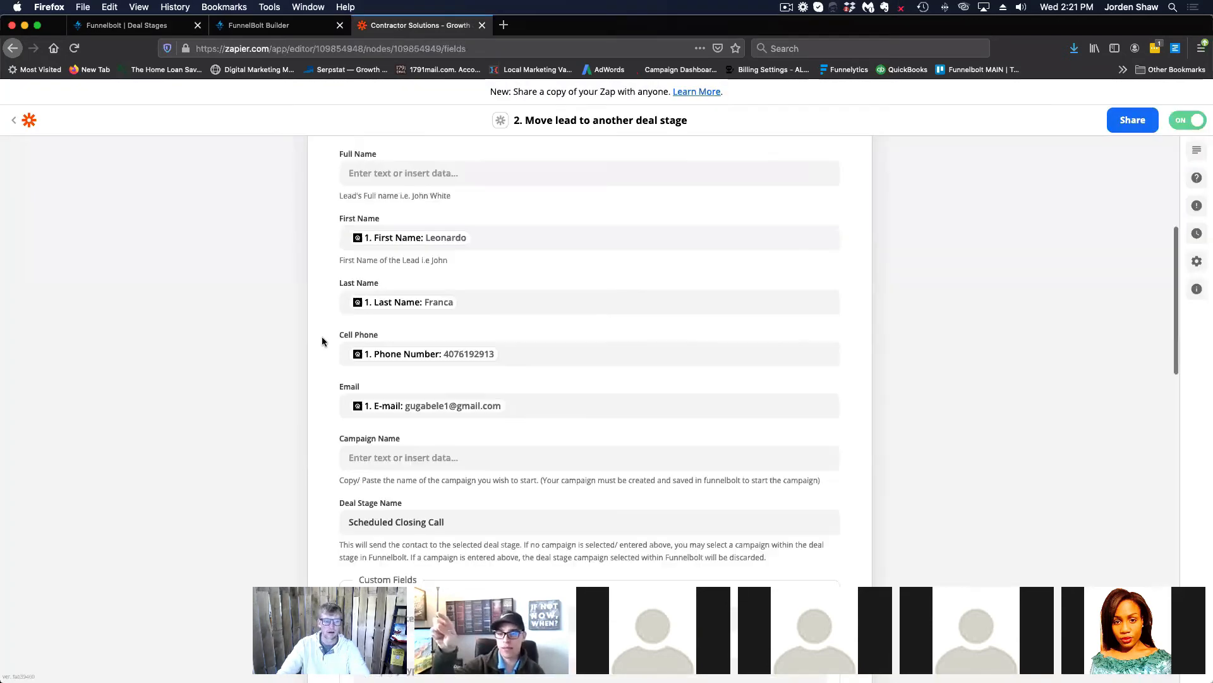
scroll(322, 341, "up", 3)
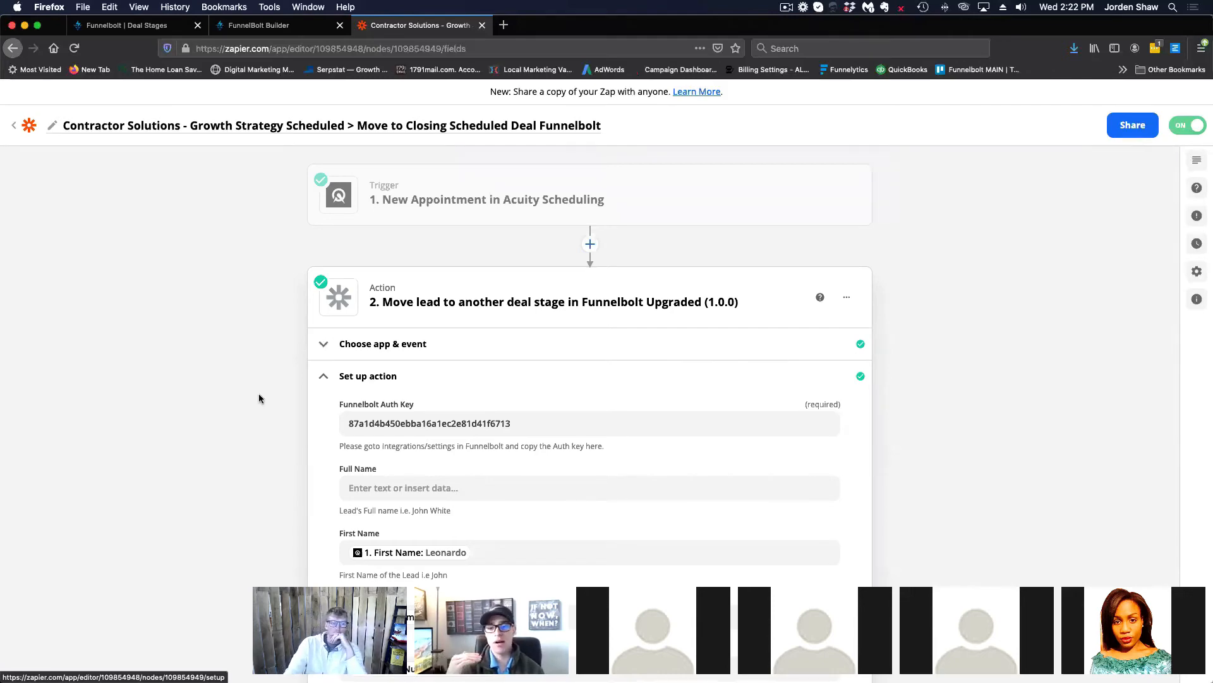
scroll(256, 395, "down", 10)
scroll(256, 397, "up", 10)
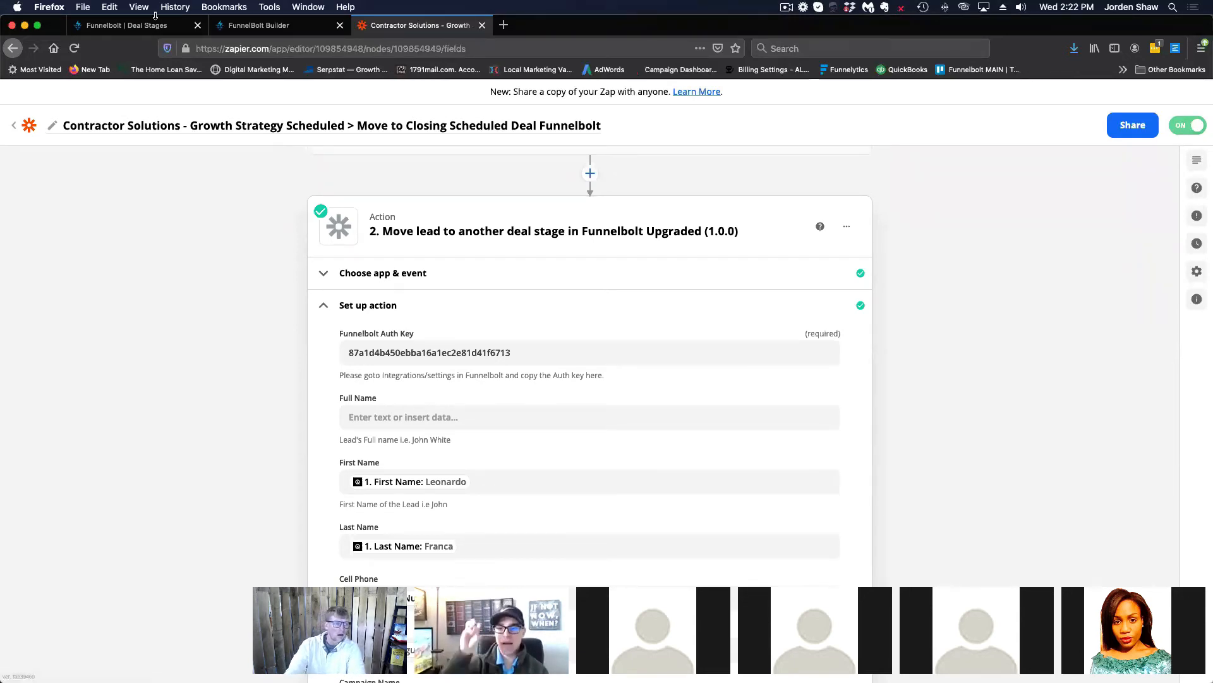
left_click(139, 27)
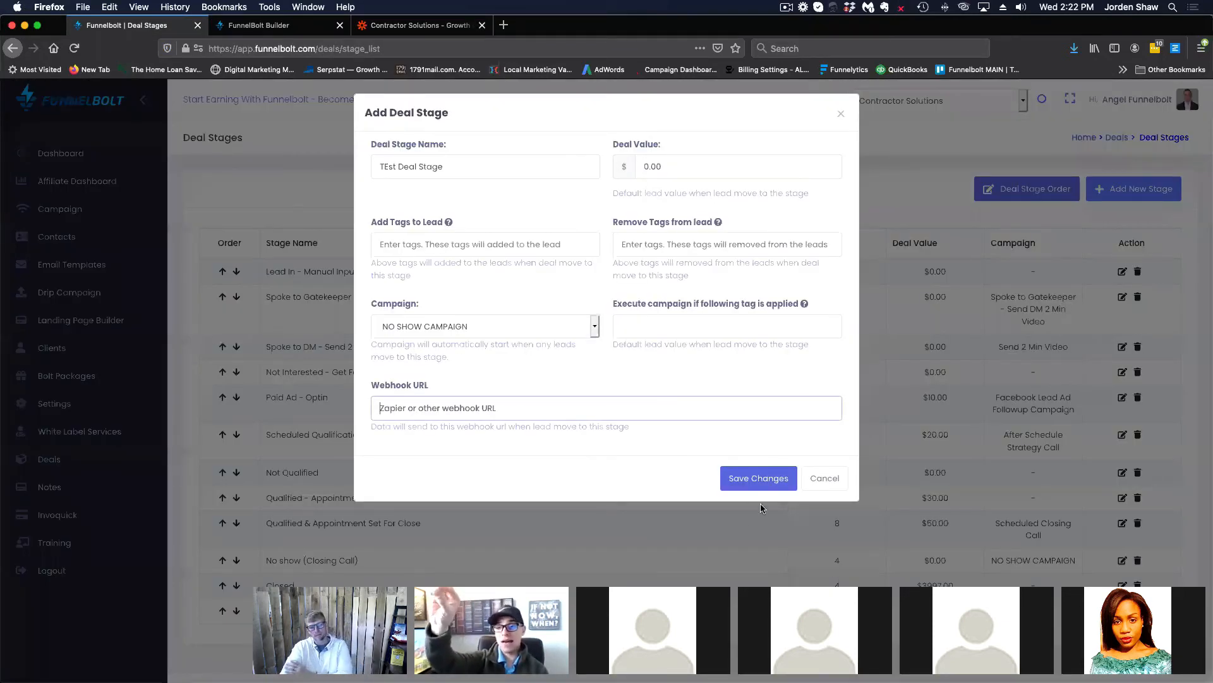
left_click(820, 480)
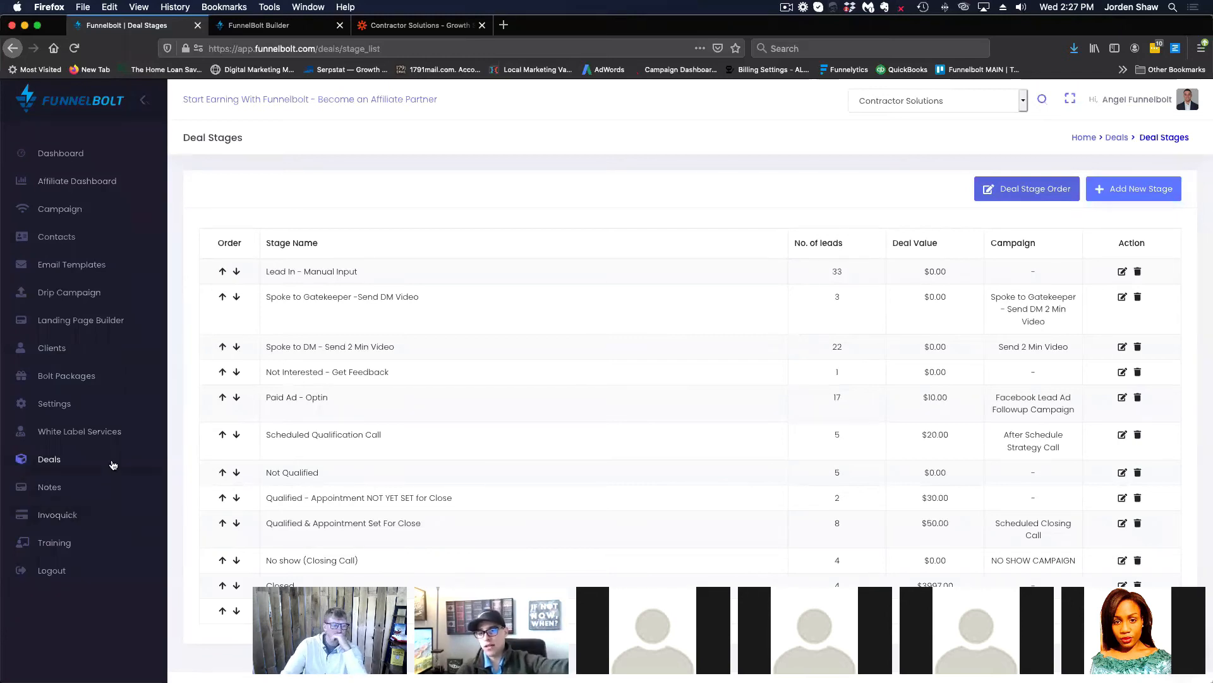
Examine the Share Account form for a new user in the client accounts, including its account and data options, and close it without sharing.
left_click(61, 350)
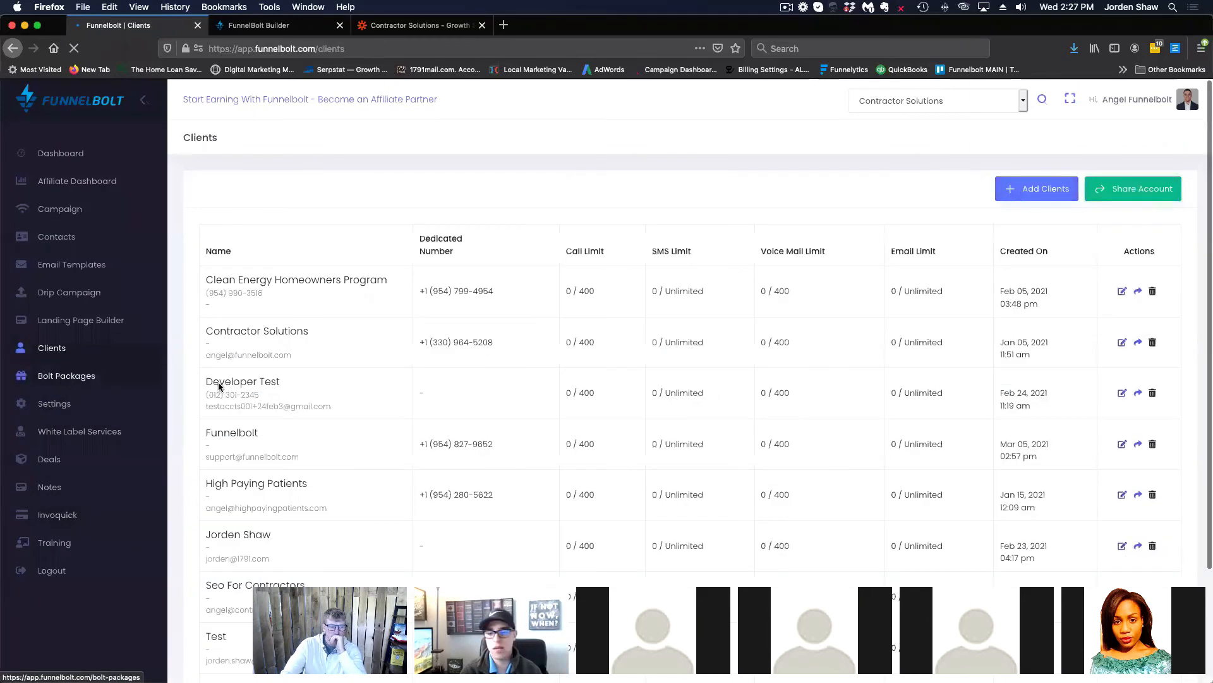
left_click(1136, 196)
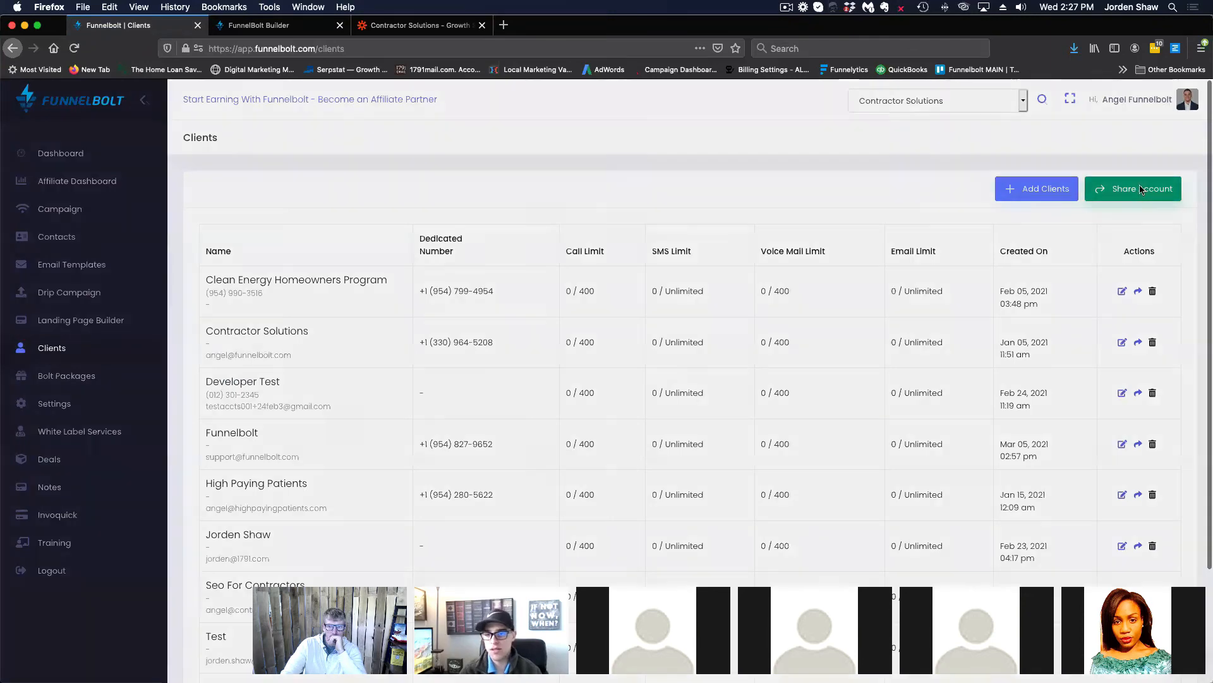
left_click(750, 158)
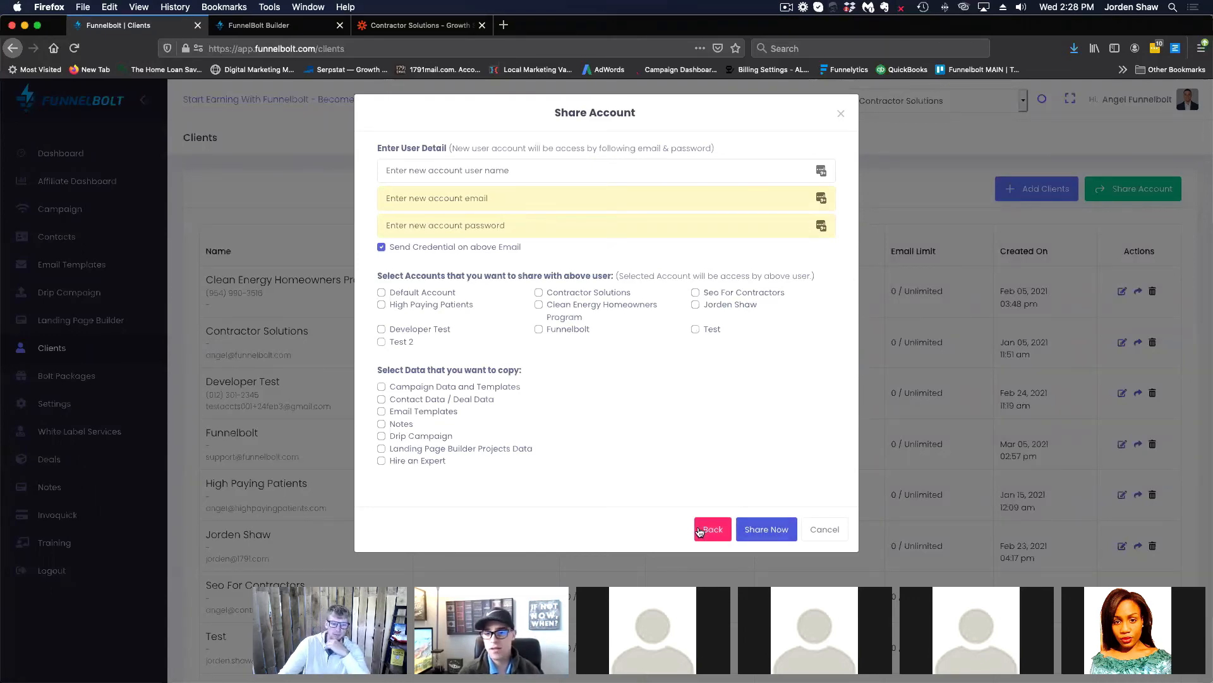
left_click(833, 533)
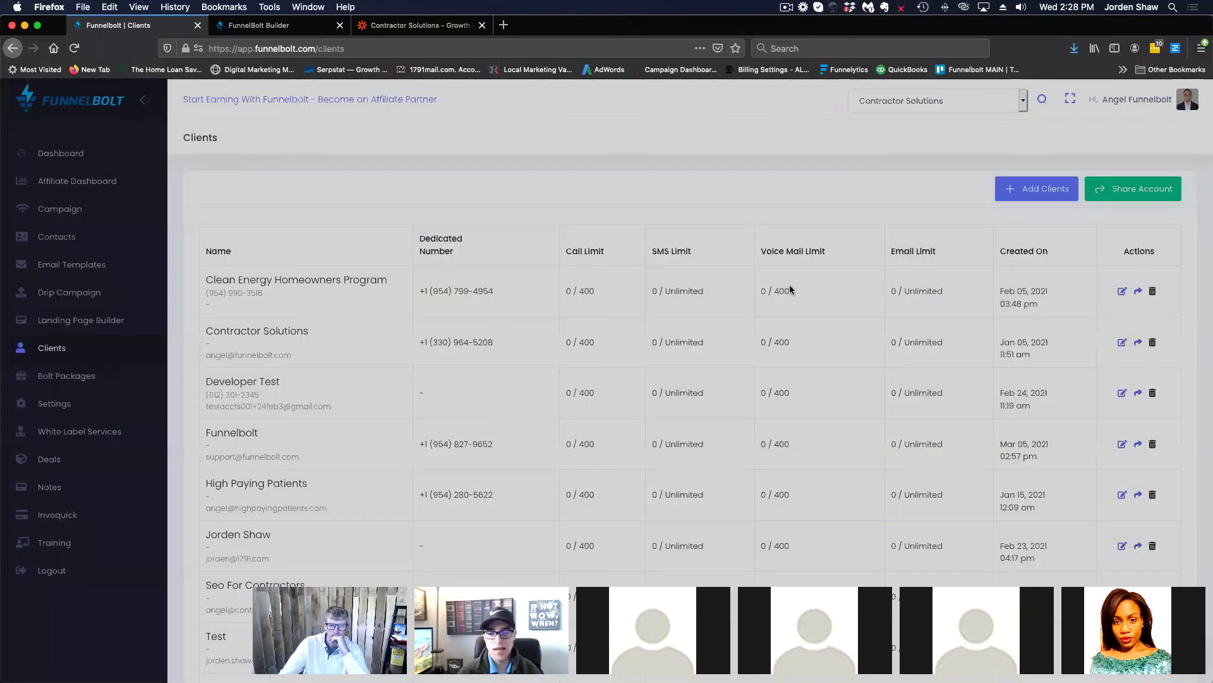
Switch the dashboard from the Contractor Solutions account to the Test account and show the Bolt Packages.
left_click(62, 155)
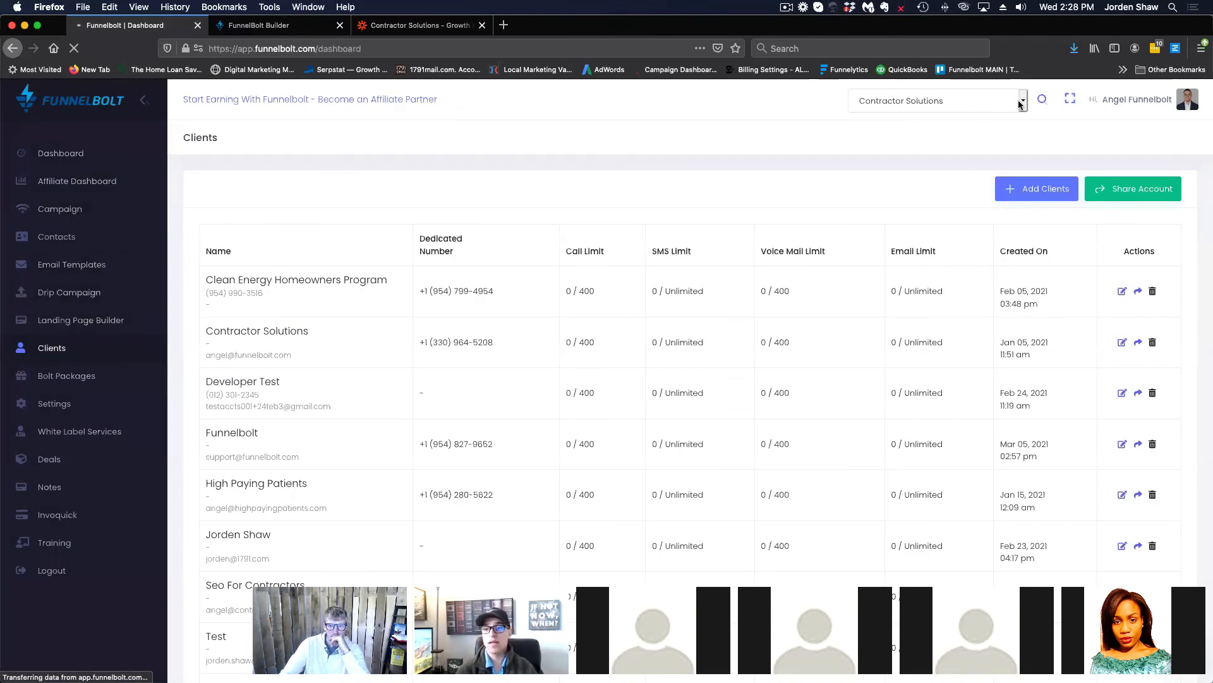
left_click(1022, 103)
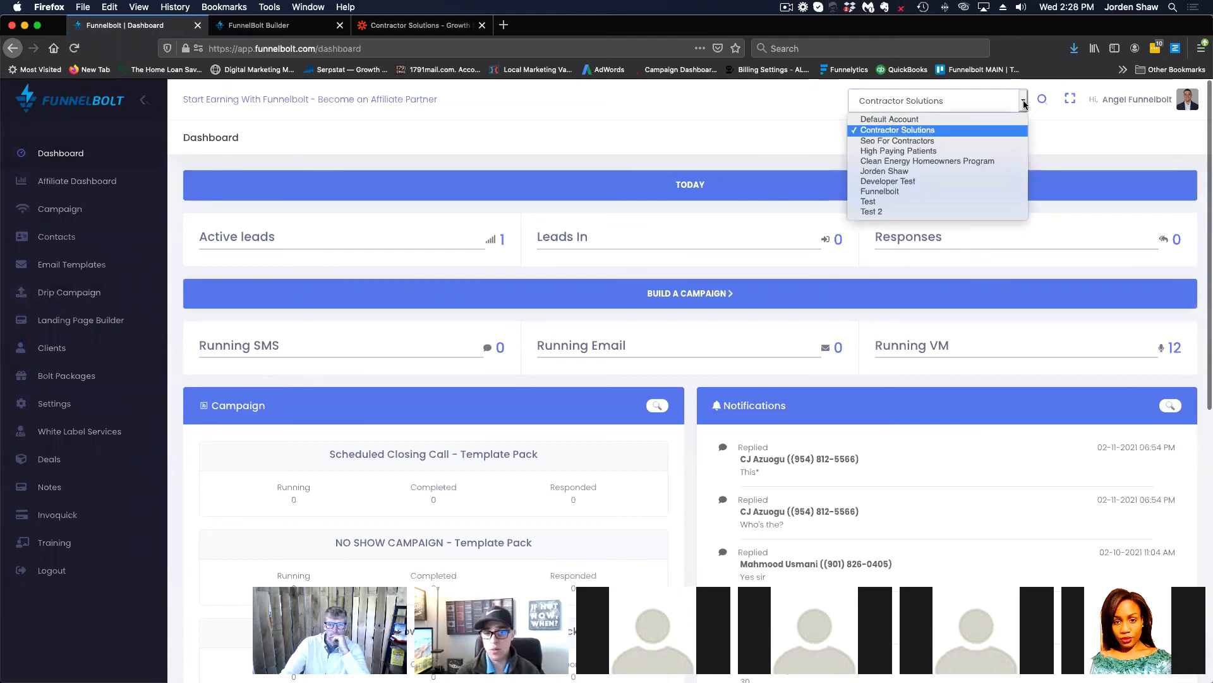
left_click(942, 202)
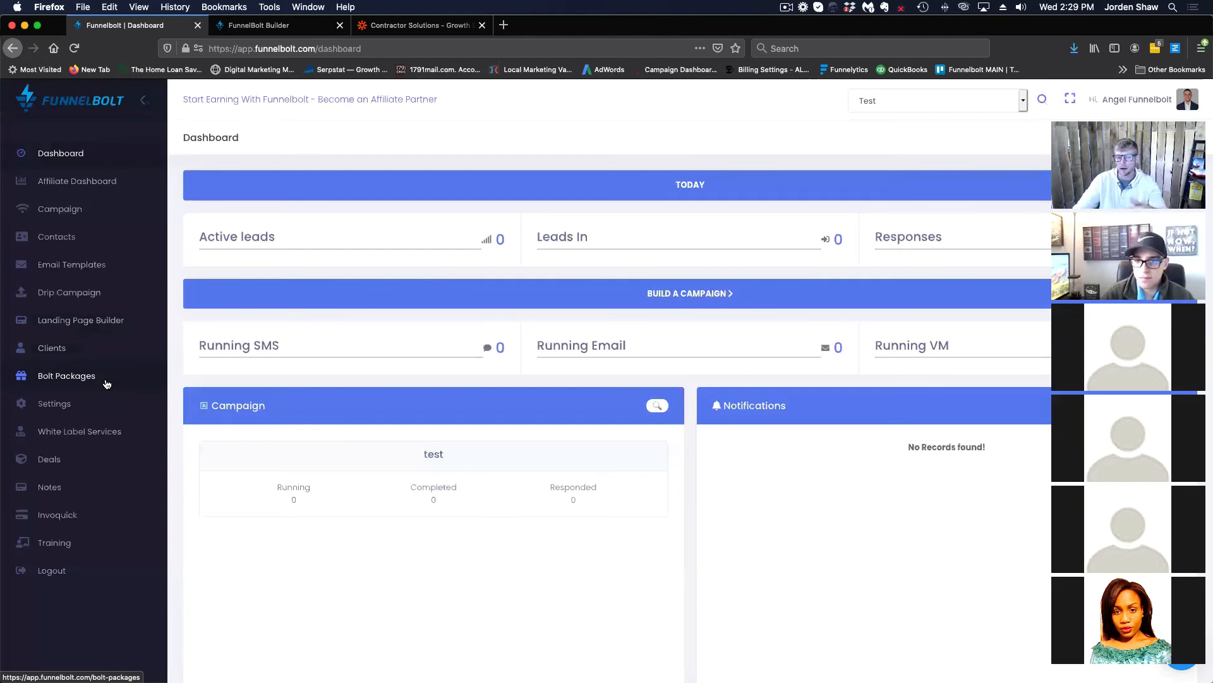
left_click(107, 382)
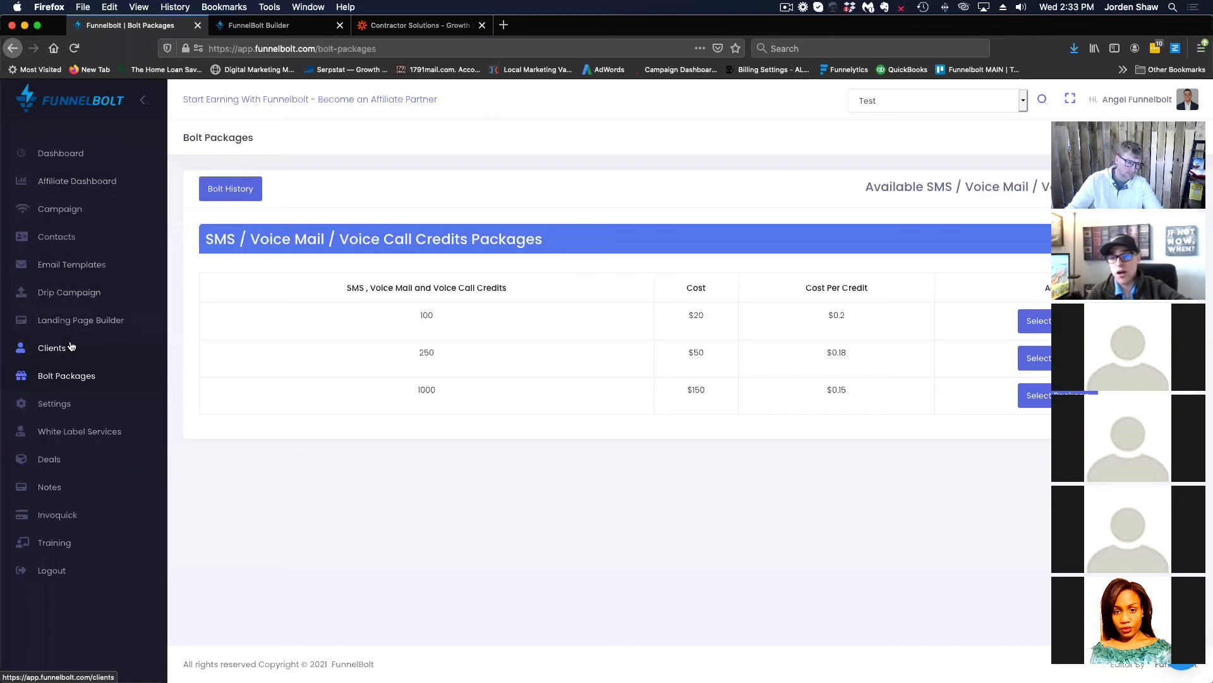
Enable Custom Email Setting in the system settings and look through the credential types, keeping Other selected.
left_click(64, 406)
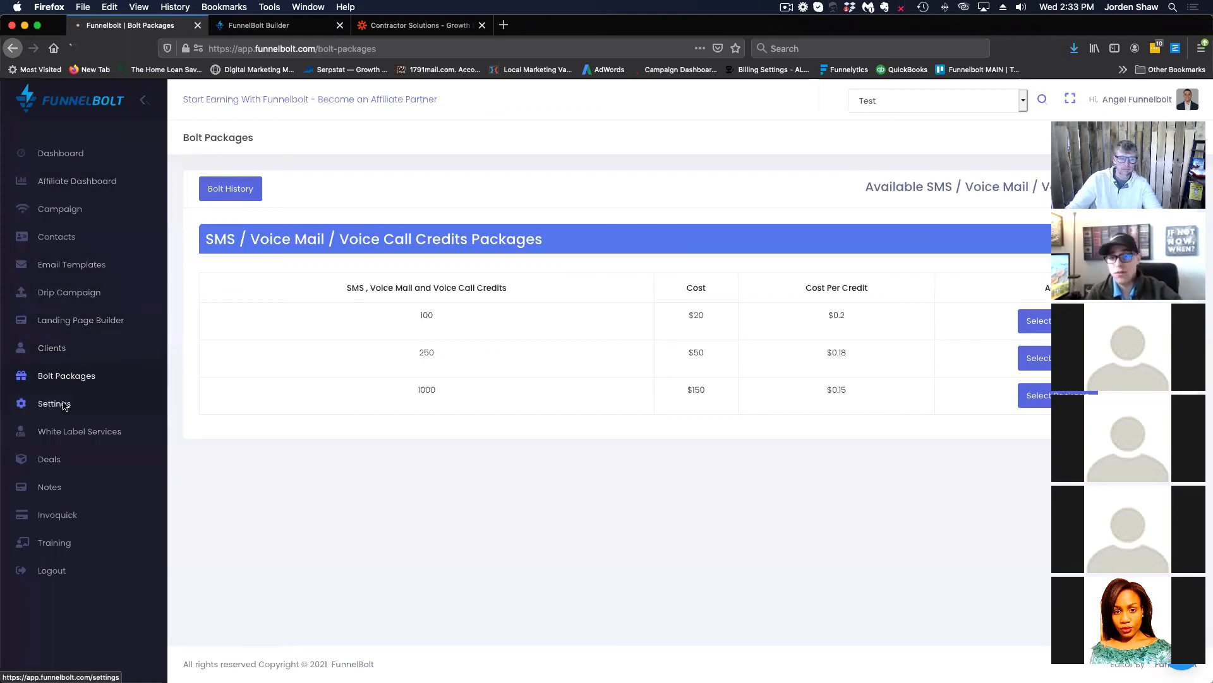
scroll(339, 460, "down", 5)
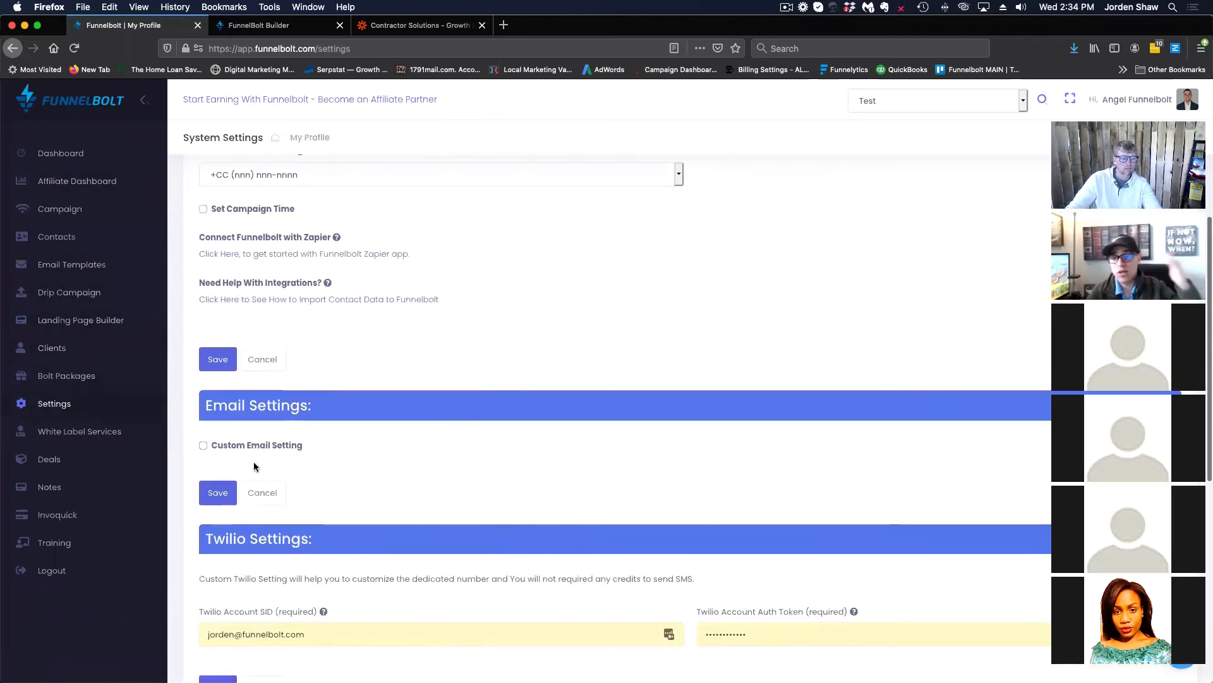
left_click(203, 445)
scroll(411, 417, "down", 2)
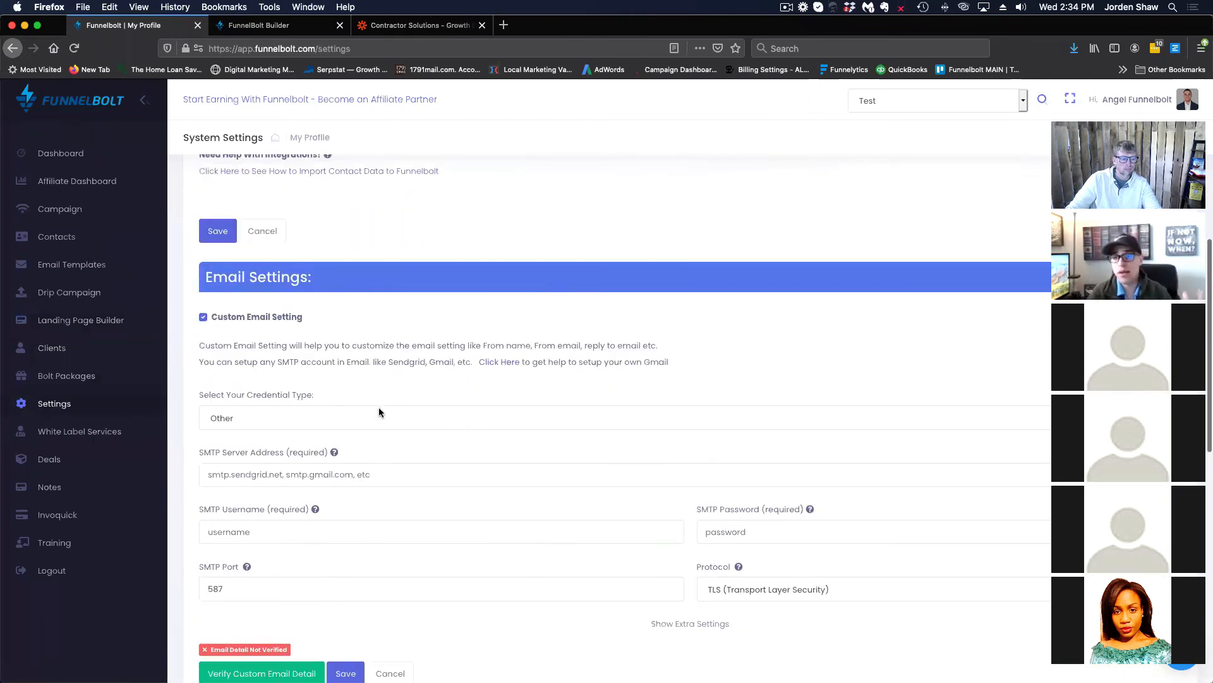
left_click(379, 414)
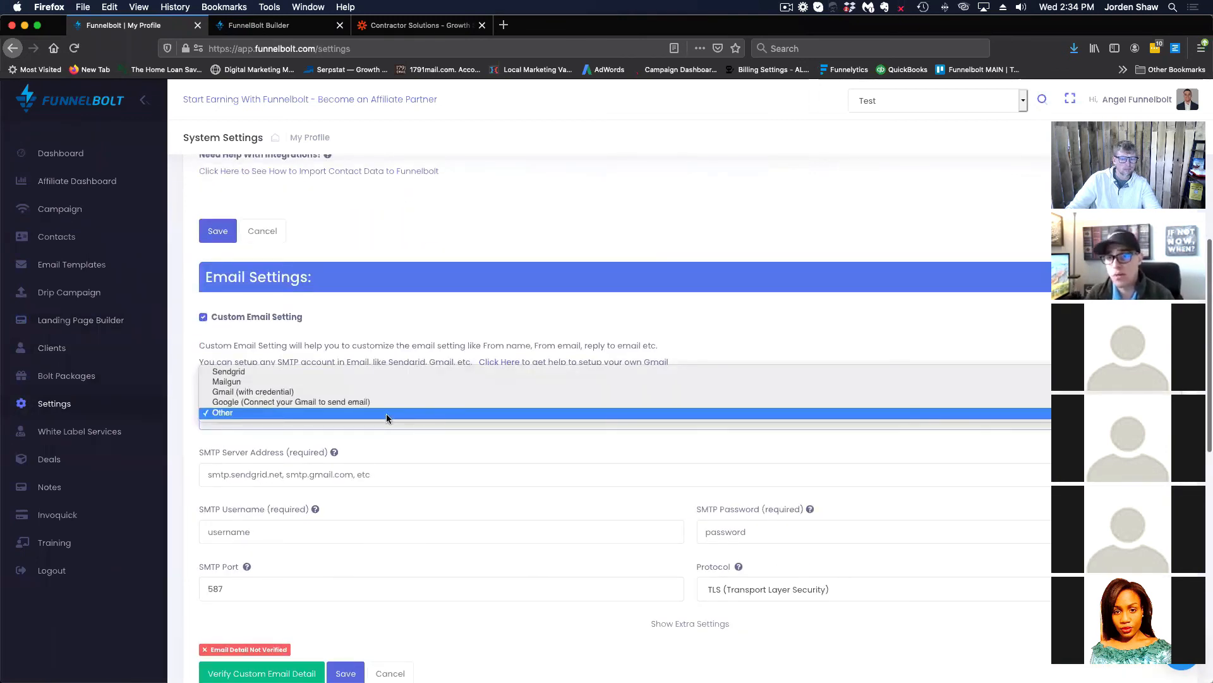
left_click(387, 415)
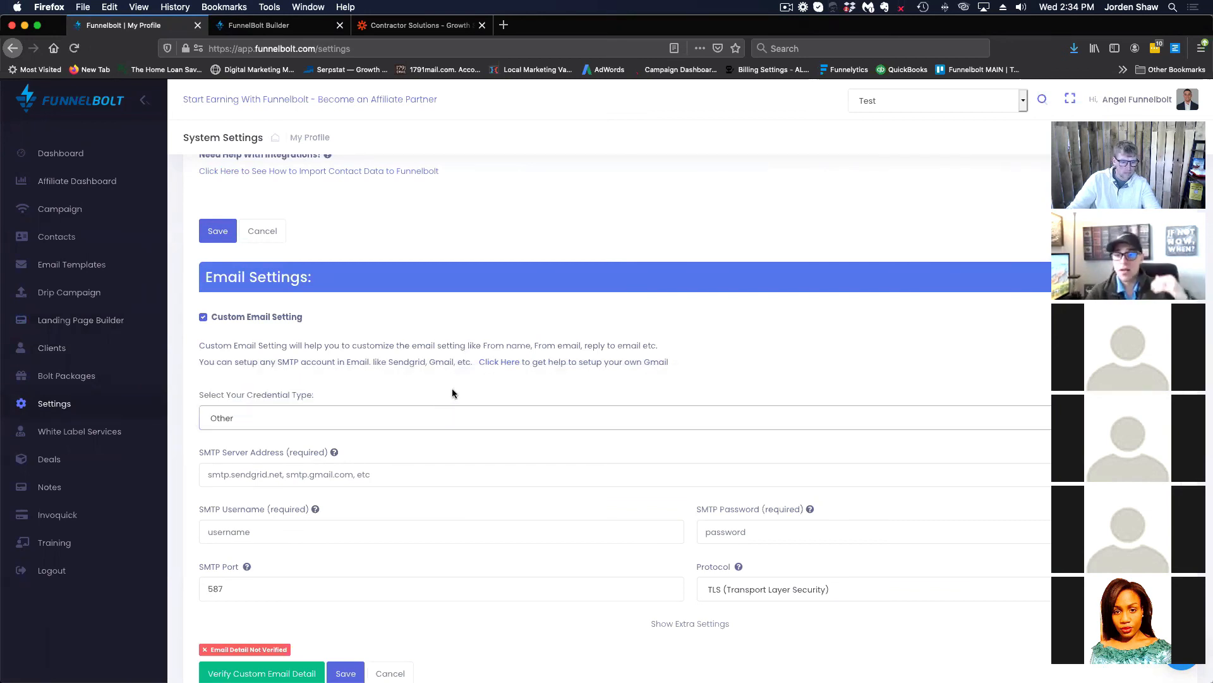